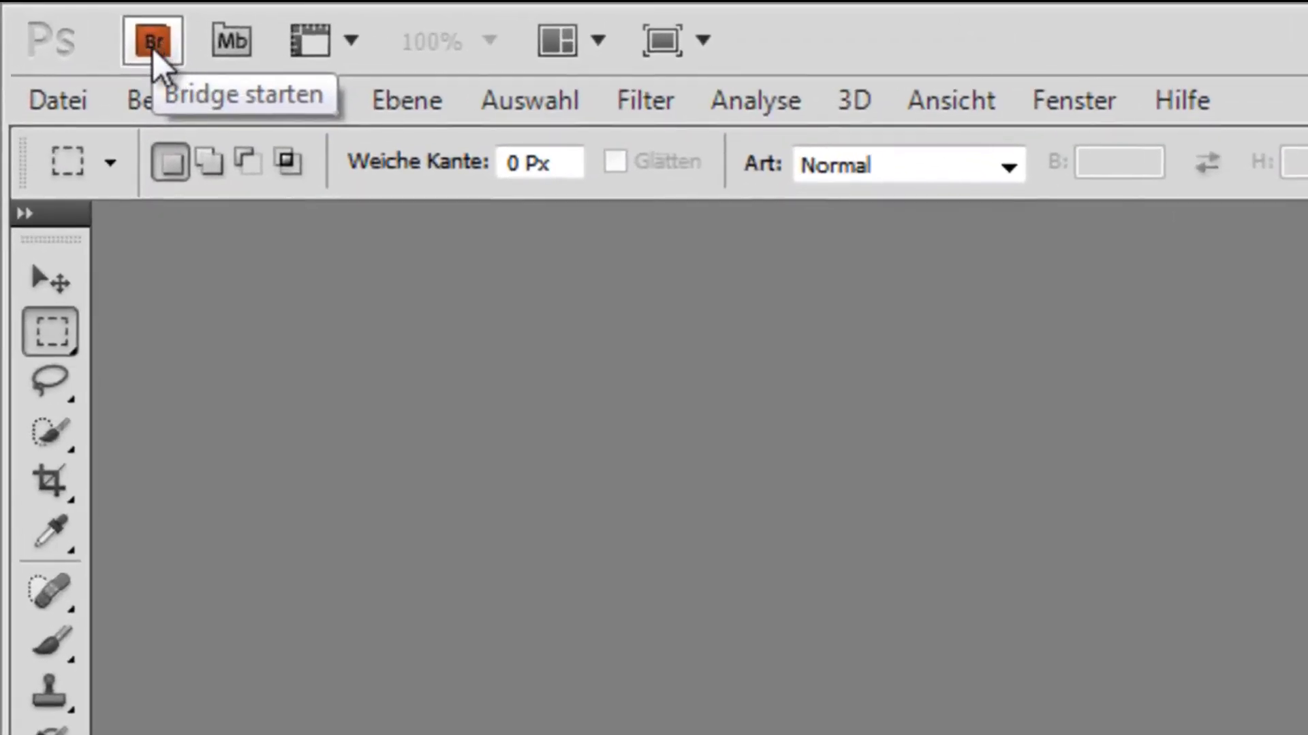
Launch Bridge, widen the preview area, and select 13.png to show its file details
click(153, 49)
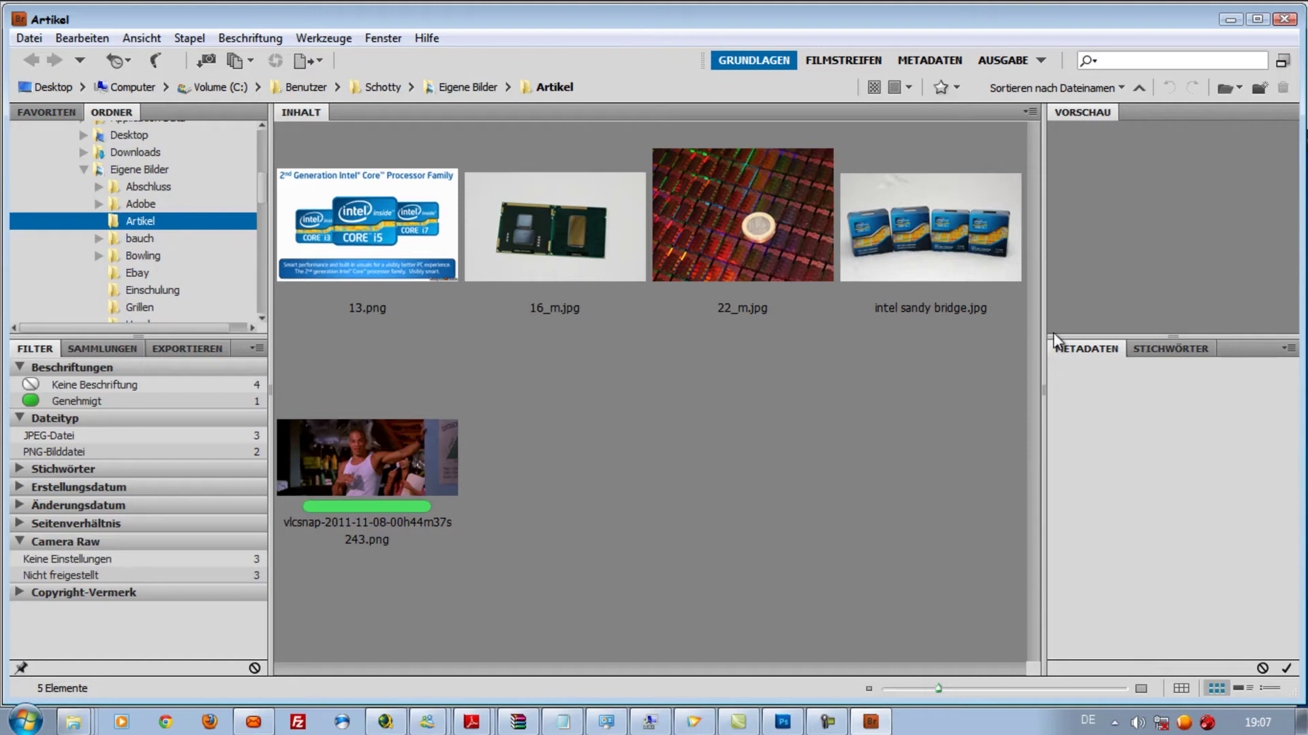
click(1032, 318)
drag(1032, 318, 1001, 327)
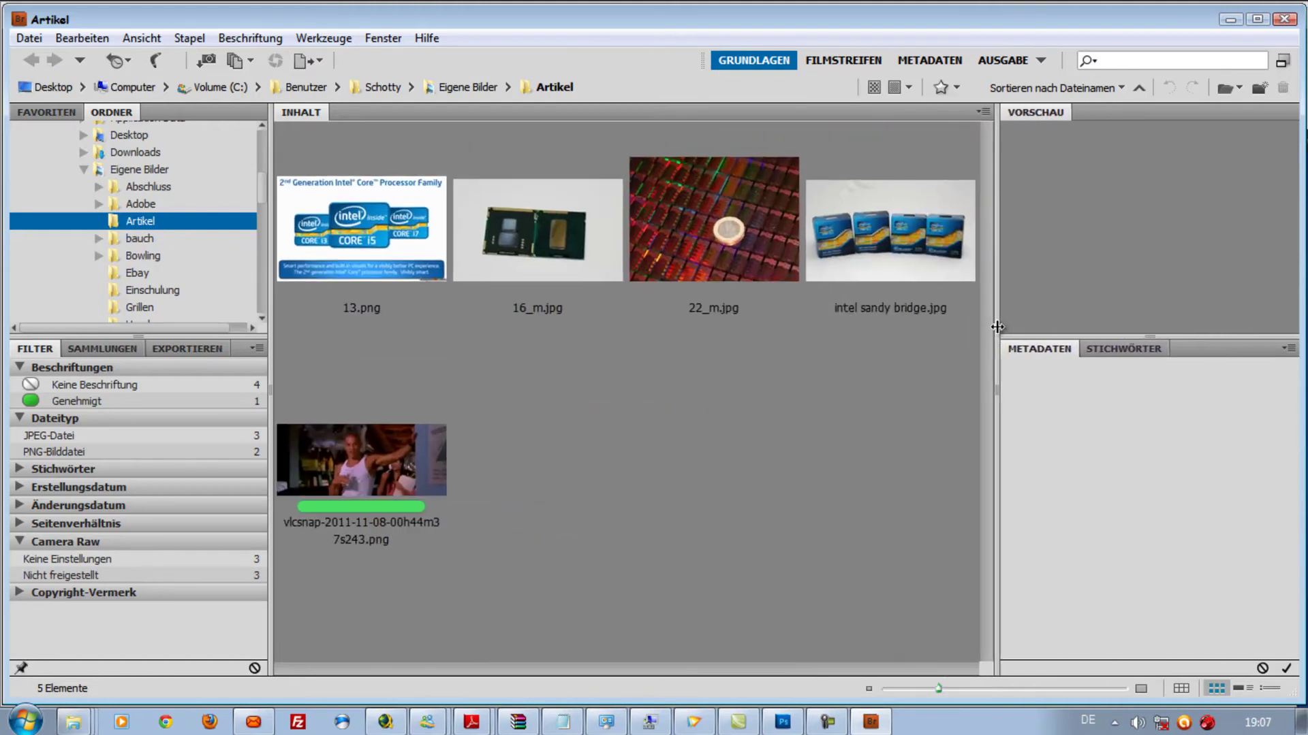
click(355, 249)
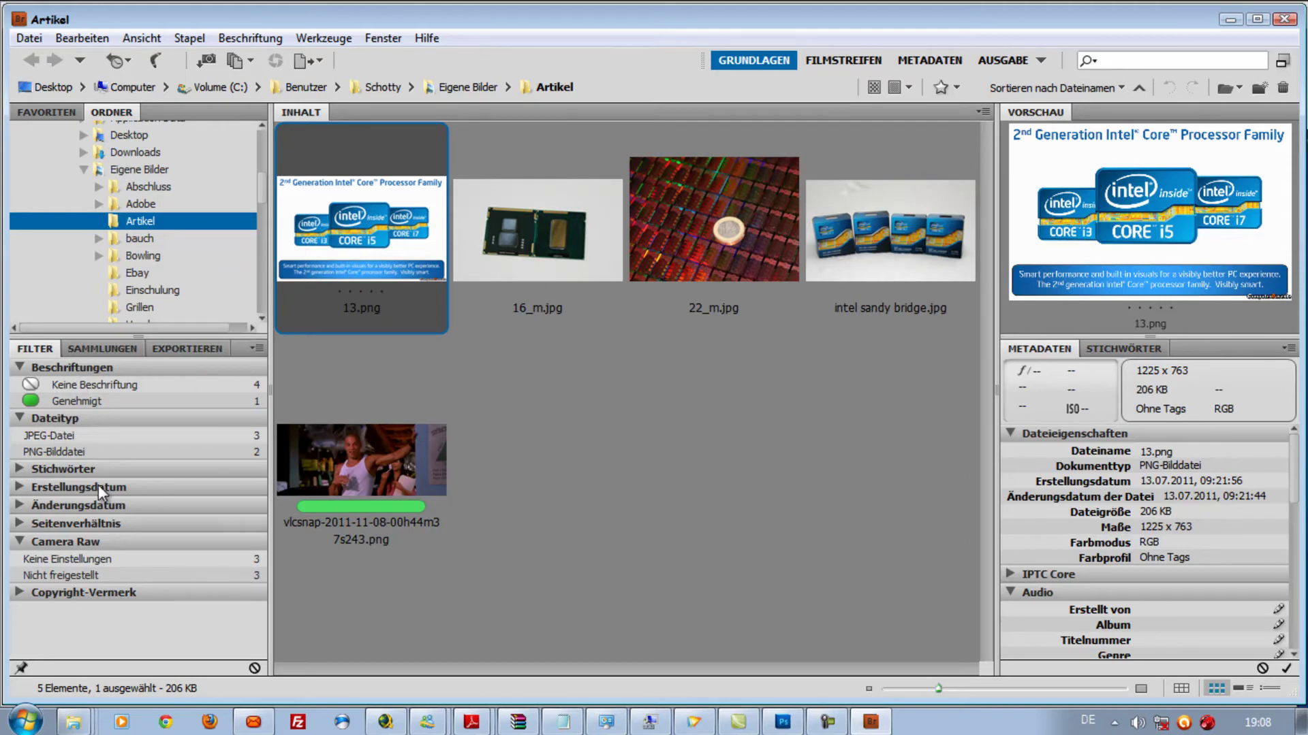
Glance at Sammlungen, then expand the Erstellungsdatum filter listing 08.11.2011 and 13.07.2011
click(87, 349)
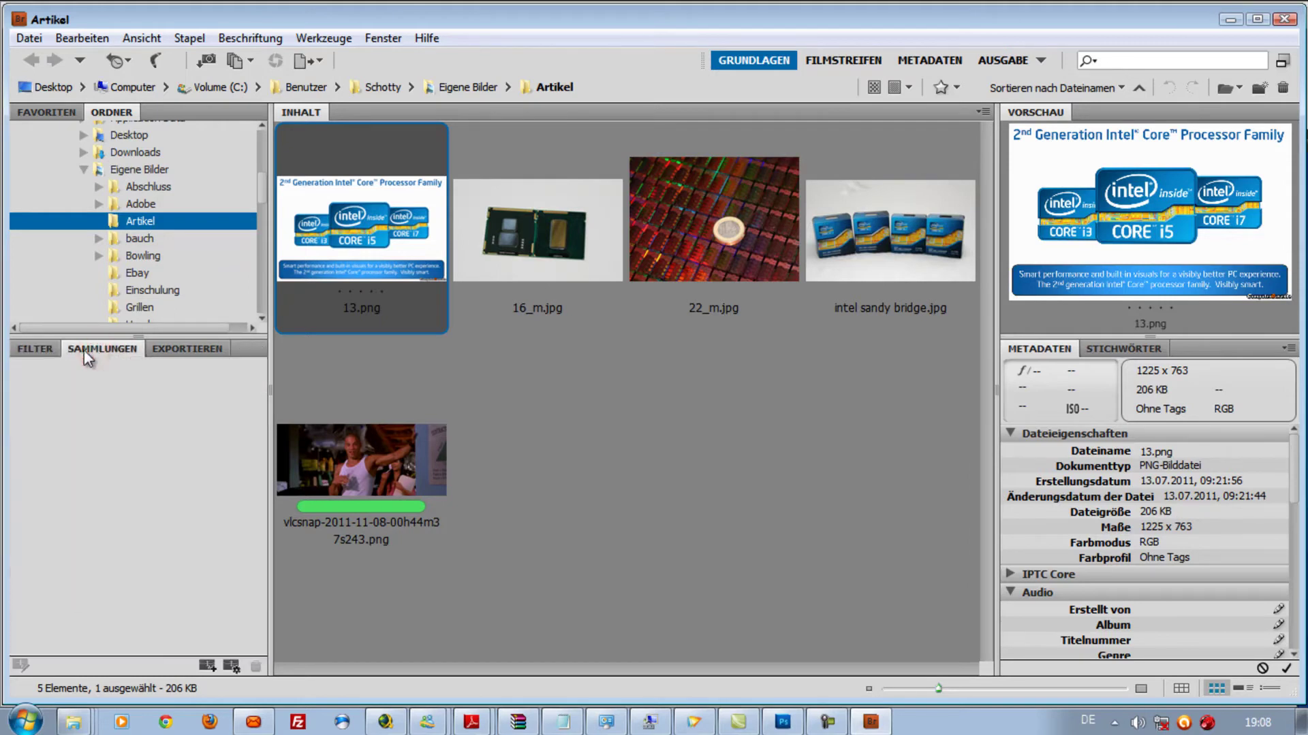
click(47, 347)
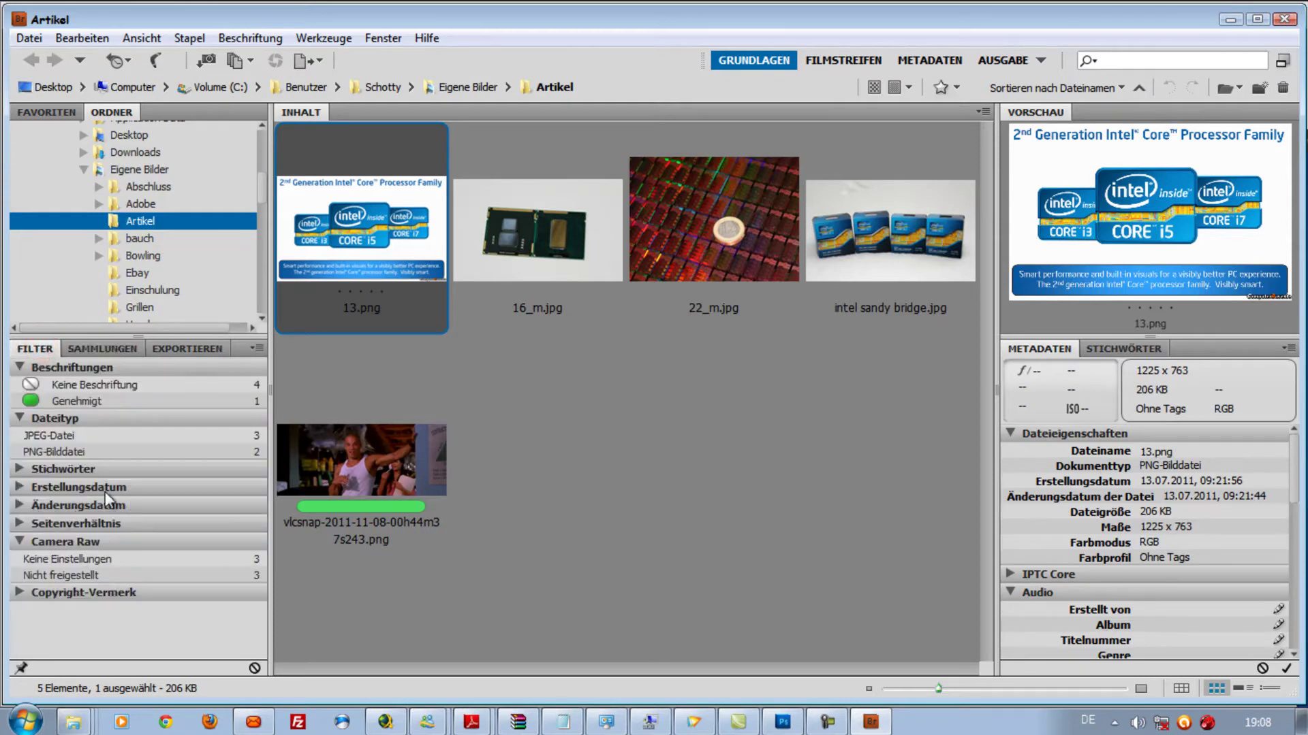
click(19, 486)
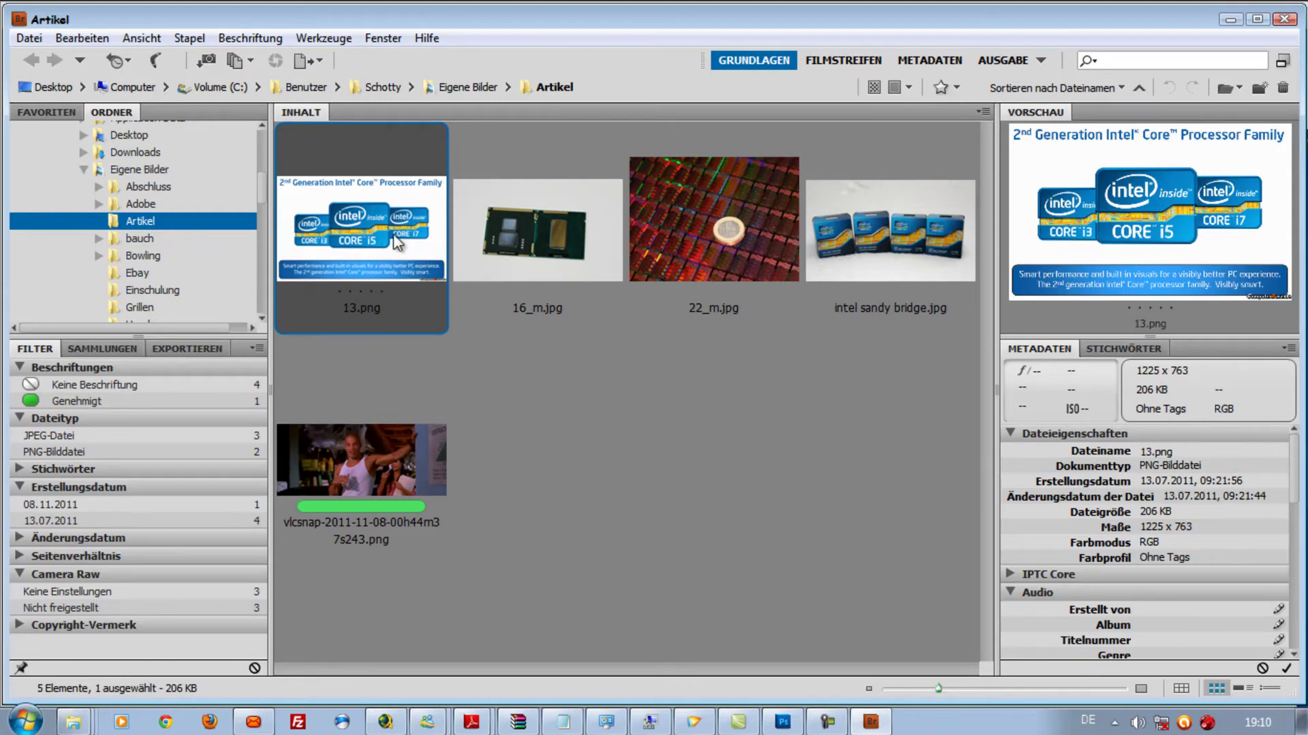
Preview 16_m.jpg and 22_m.jpg, then reselect 13.png
click(504, 232)
click(666, 250)
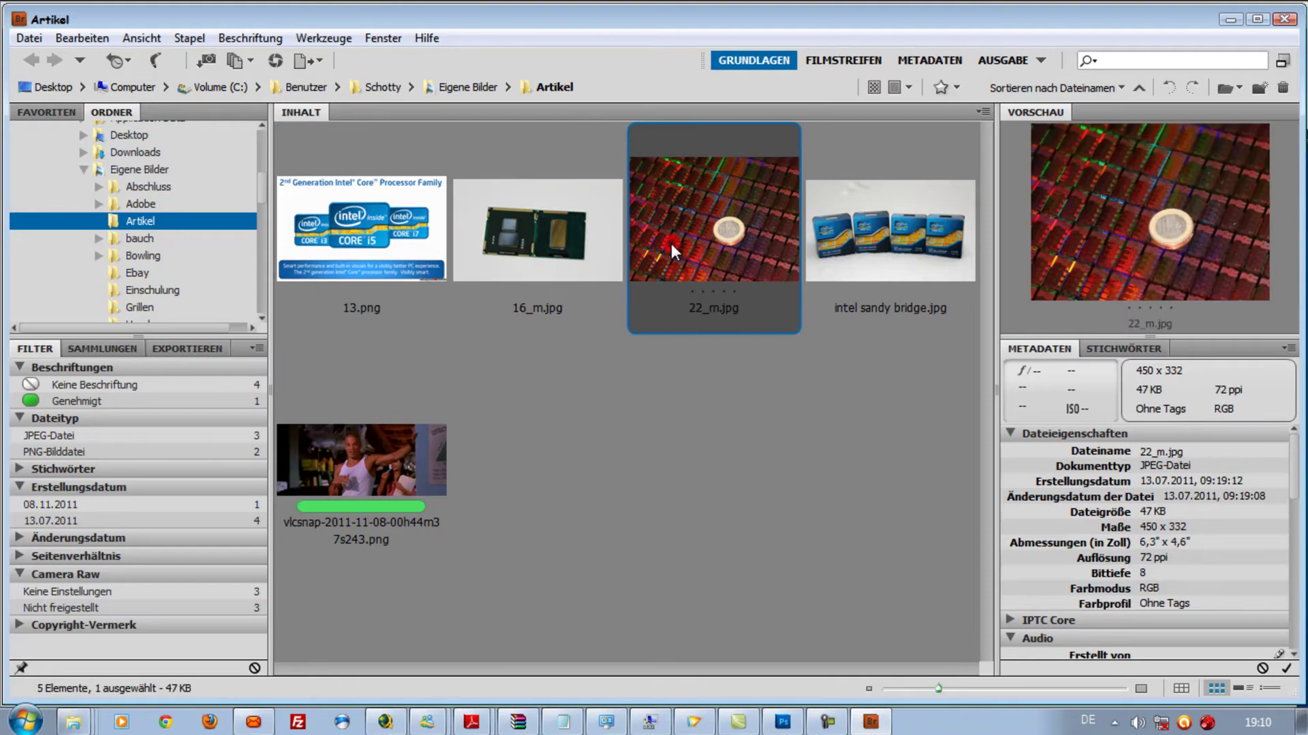
click(369, 244)
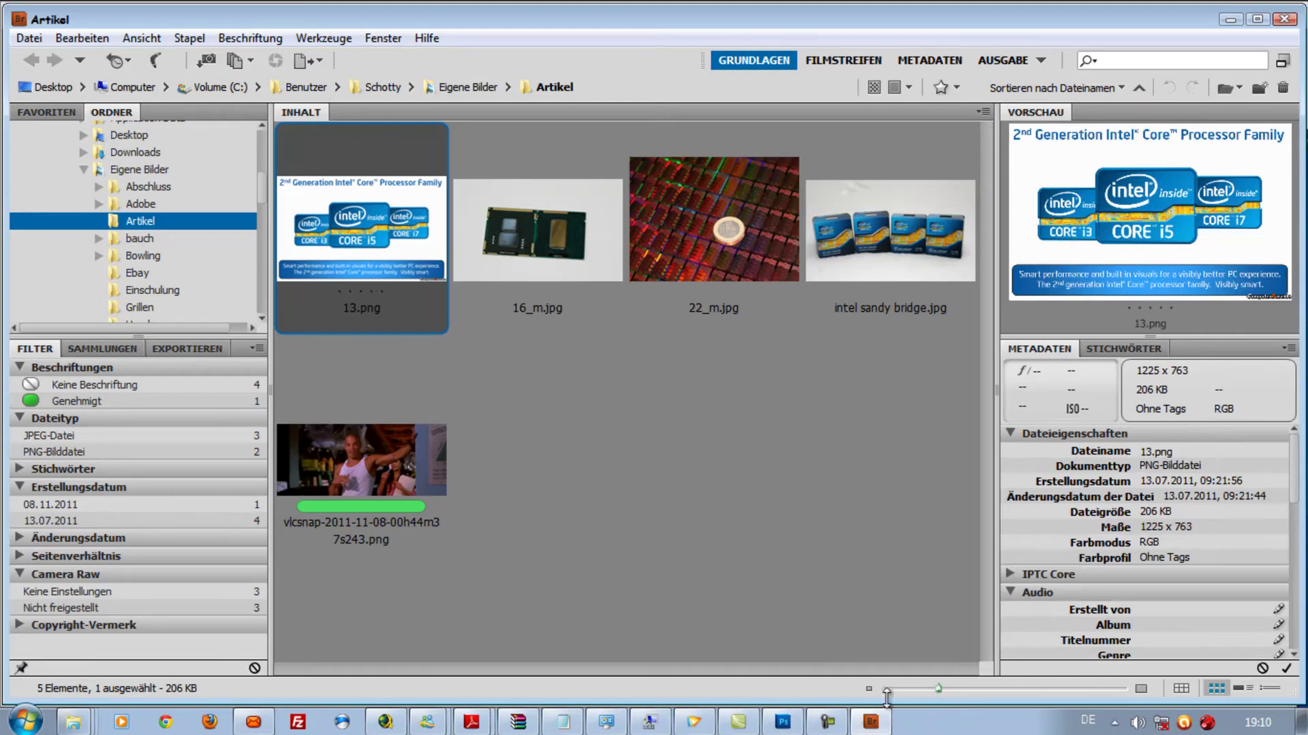
Enlarge thumbnails to maximum, then shrink them to a medium three-per-row grid
drag(939, 688, 1020, 689)
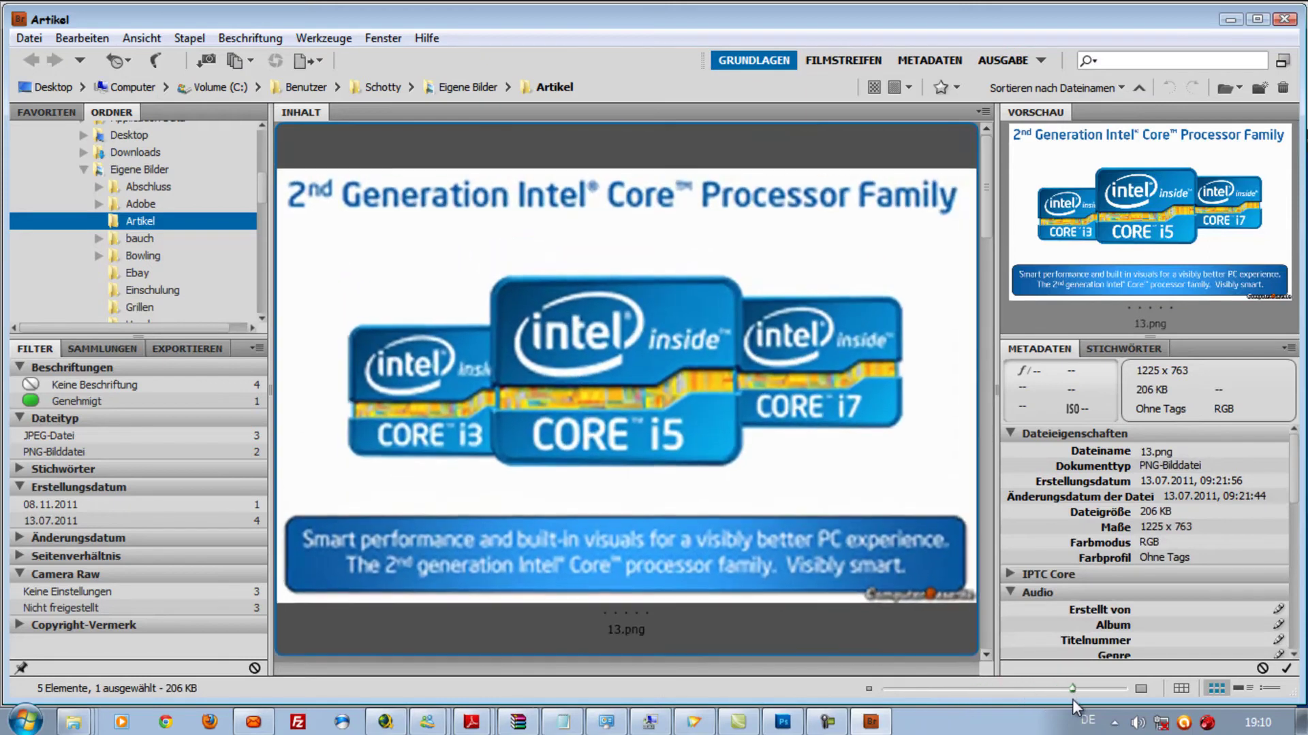
mouse_move(1022, 693)
mouse_down()
mouse_move(1125, 714)
mouse_move(1087, 708)
mouse_up()
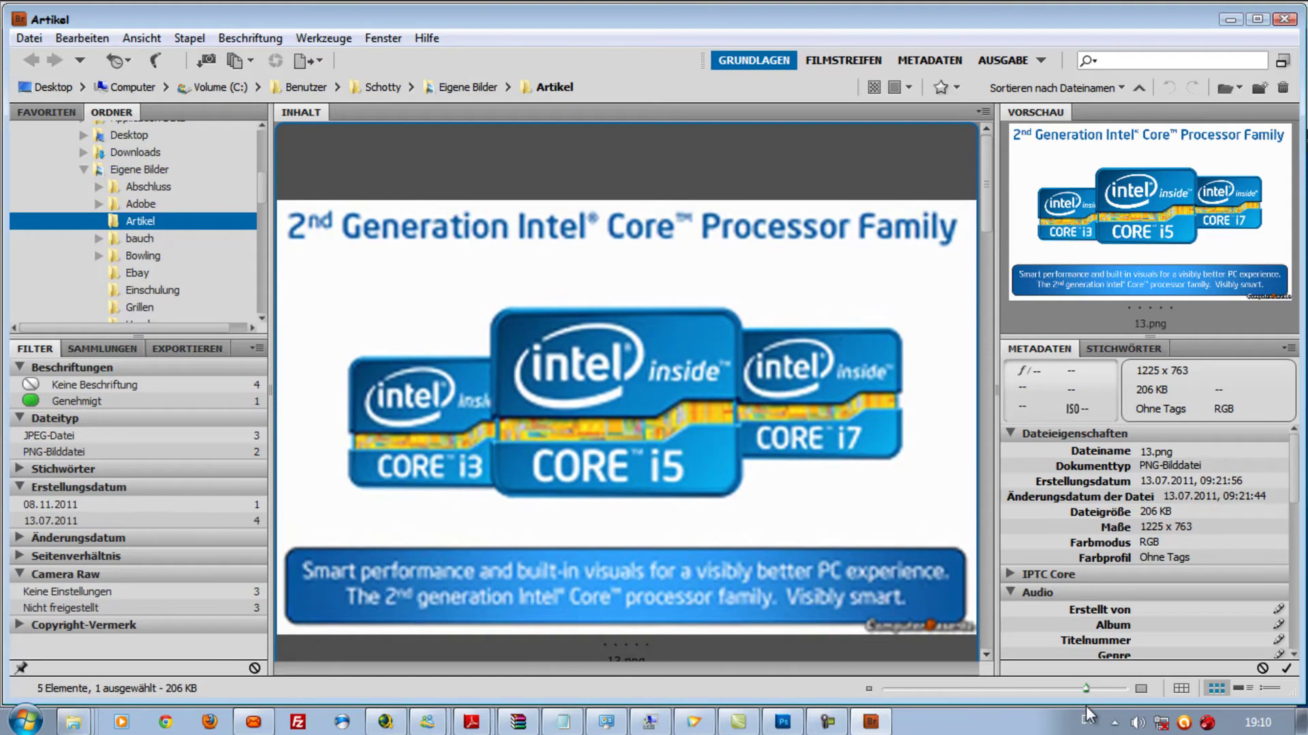
mouse_move(1085, 710)
mouse_down()
mouse_move(937, 703)
mouse_move(960, 702)
mouse_up()
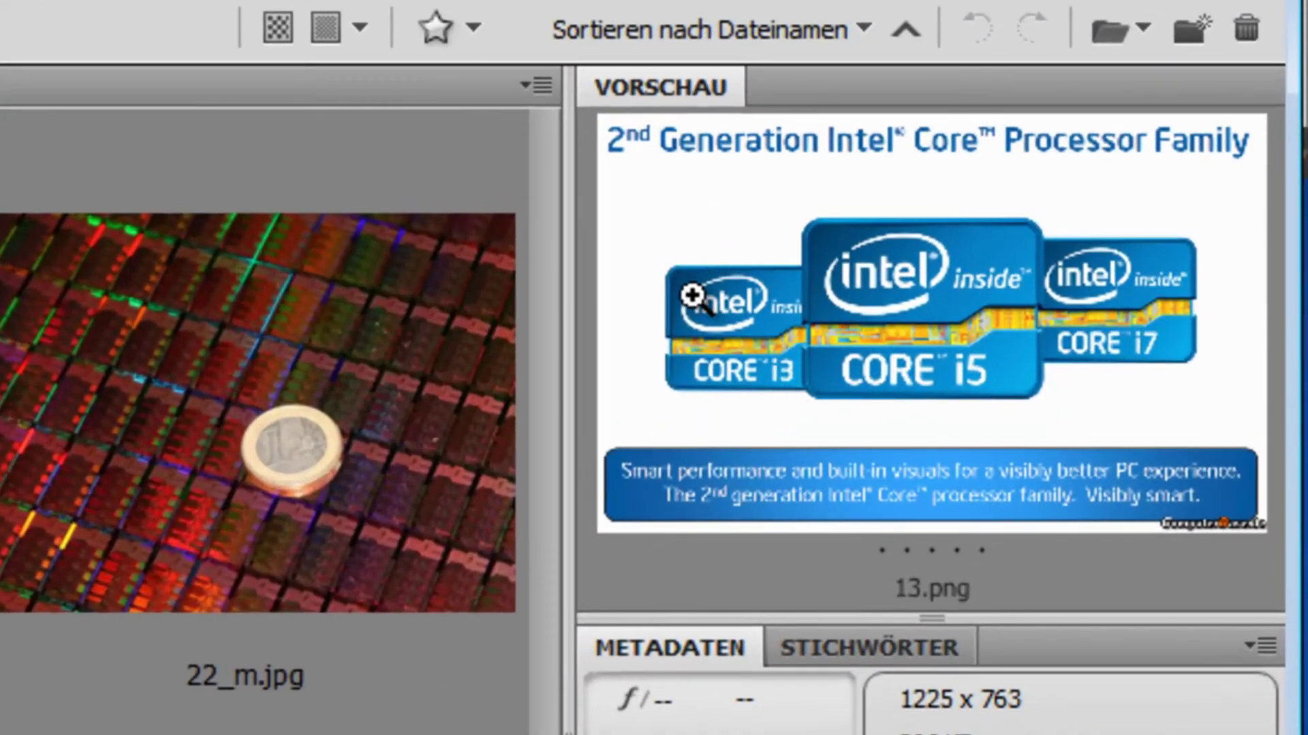
click(692, 296)
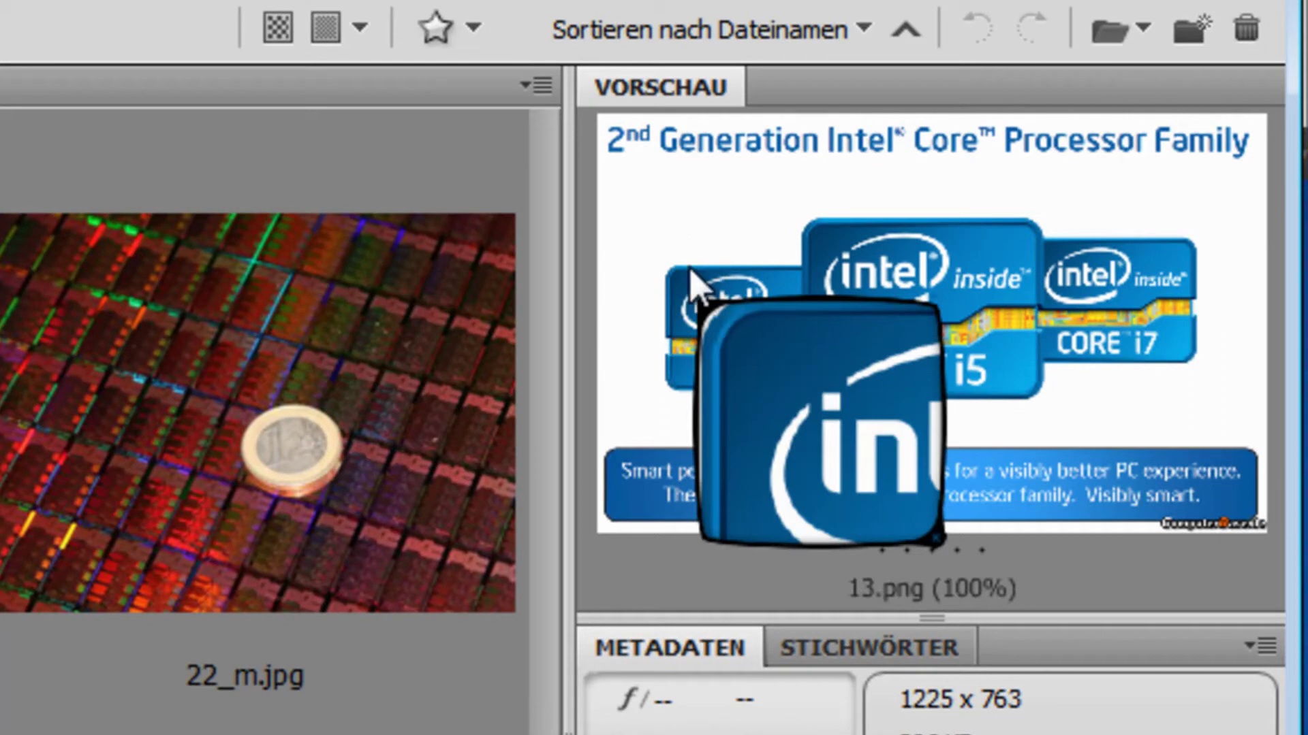
drag(788, 370, 777, 218)
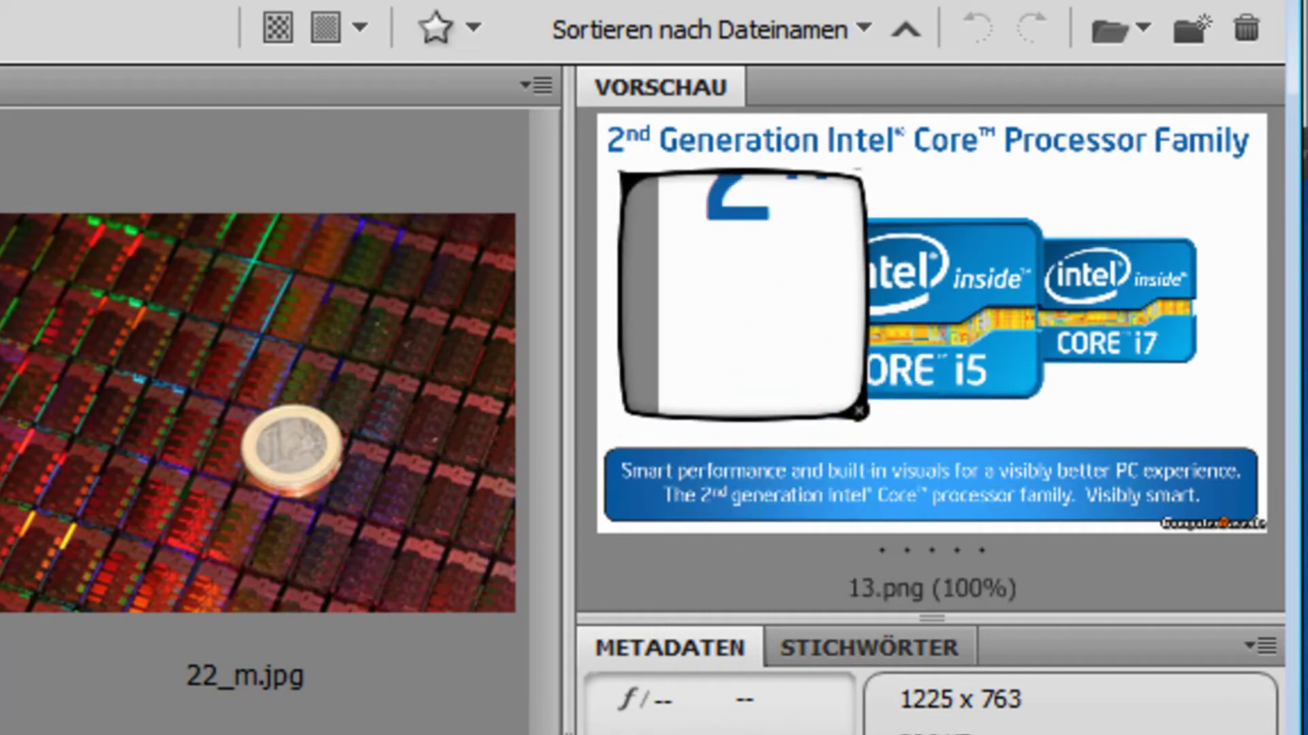
mouse_move(807, 271)
mouse_down()
mouse_move(917, 271)
mouse_move(1144, 310)
mouse_move(1063, 286)
mouse_move(887, 279)
mouse_move(771, 309)
mouse_move(749, 354)
mouse_move(821, 330)
mouse_up()
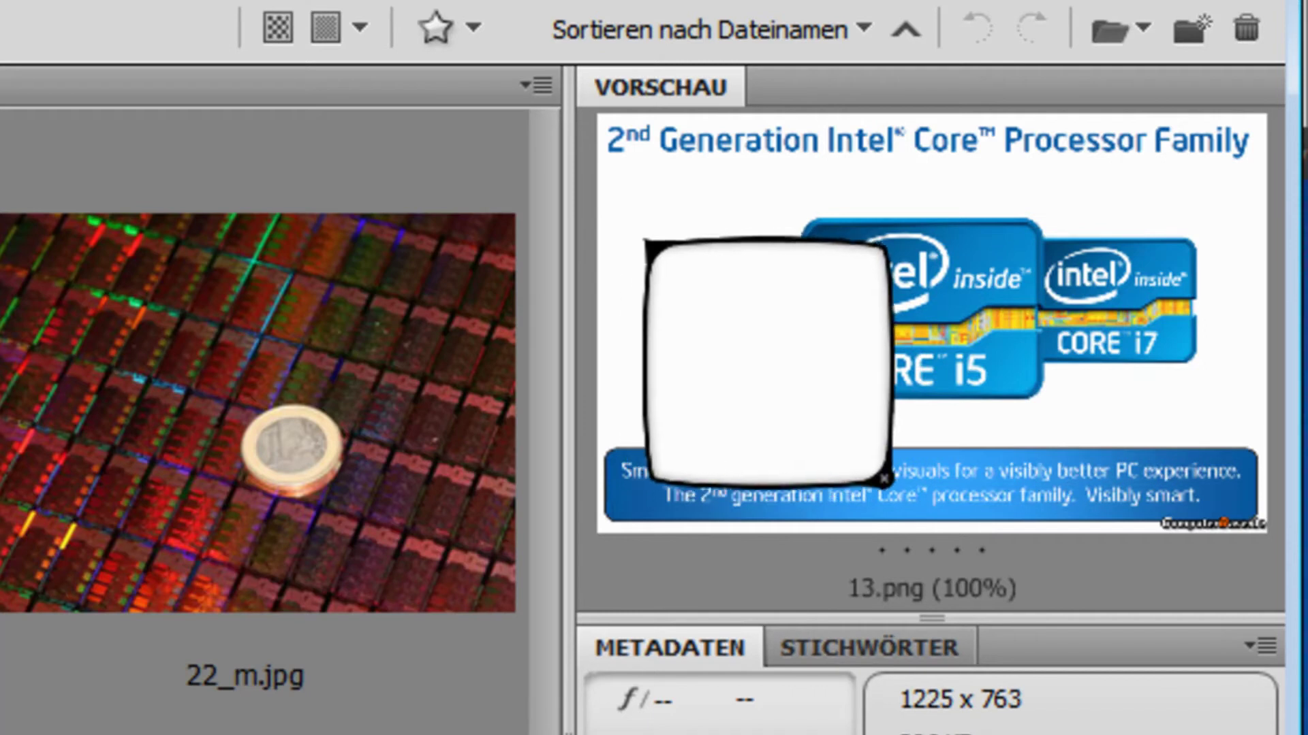
drag(645, 224, 713, 320)
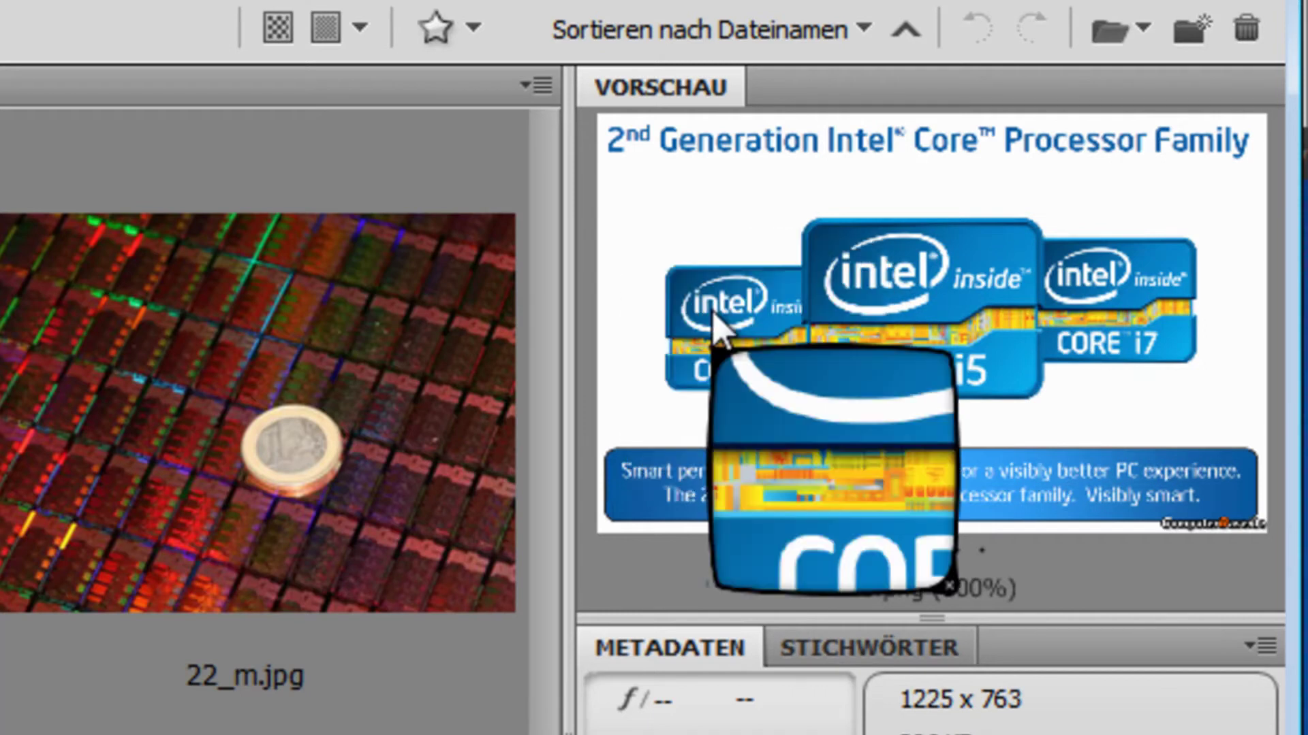
click(718, 350)
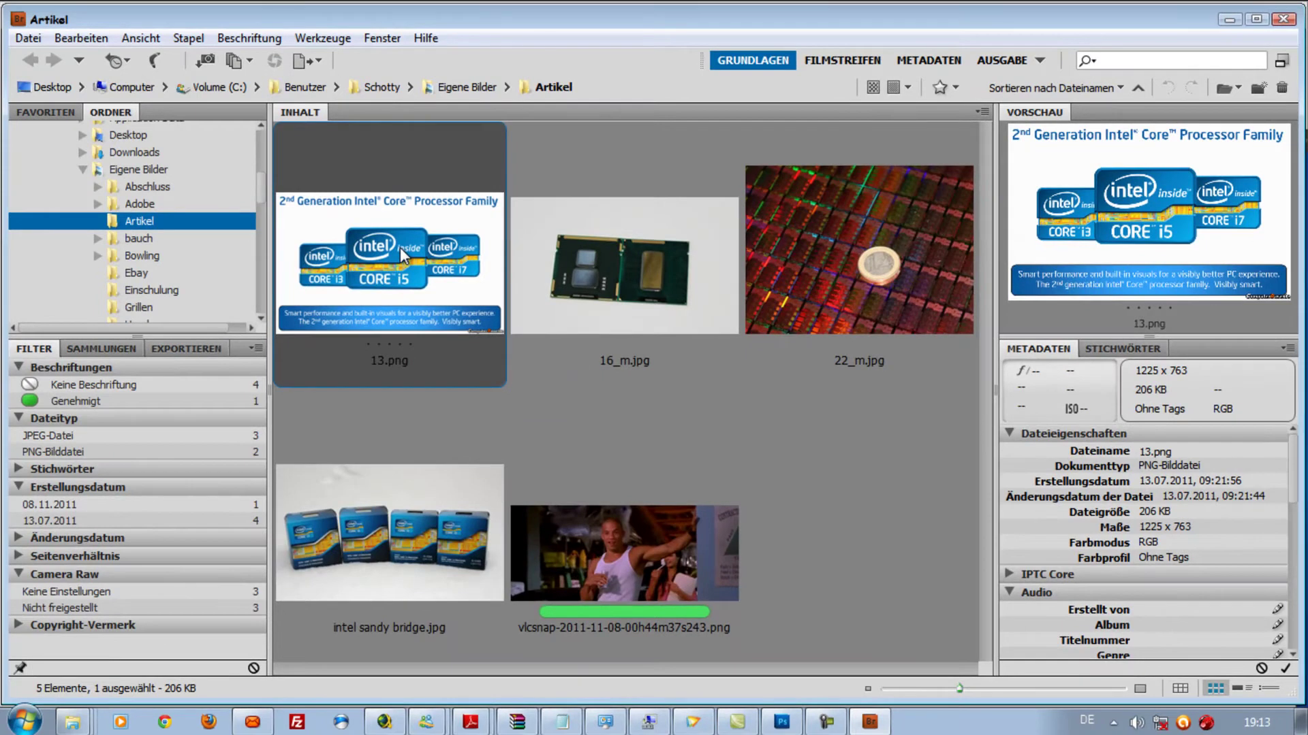
key(space)
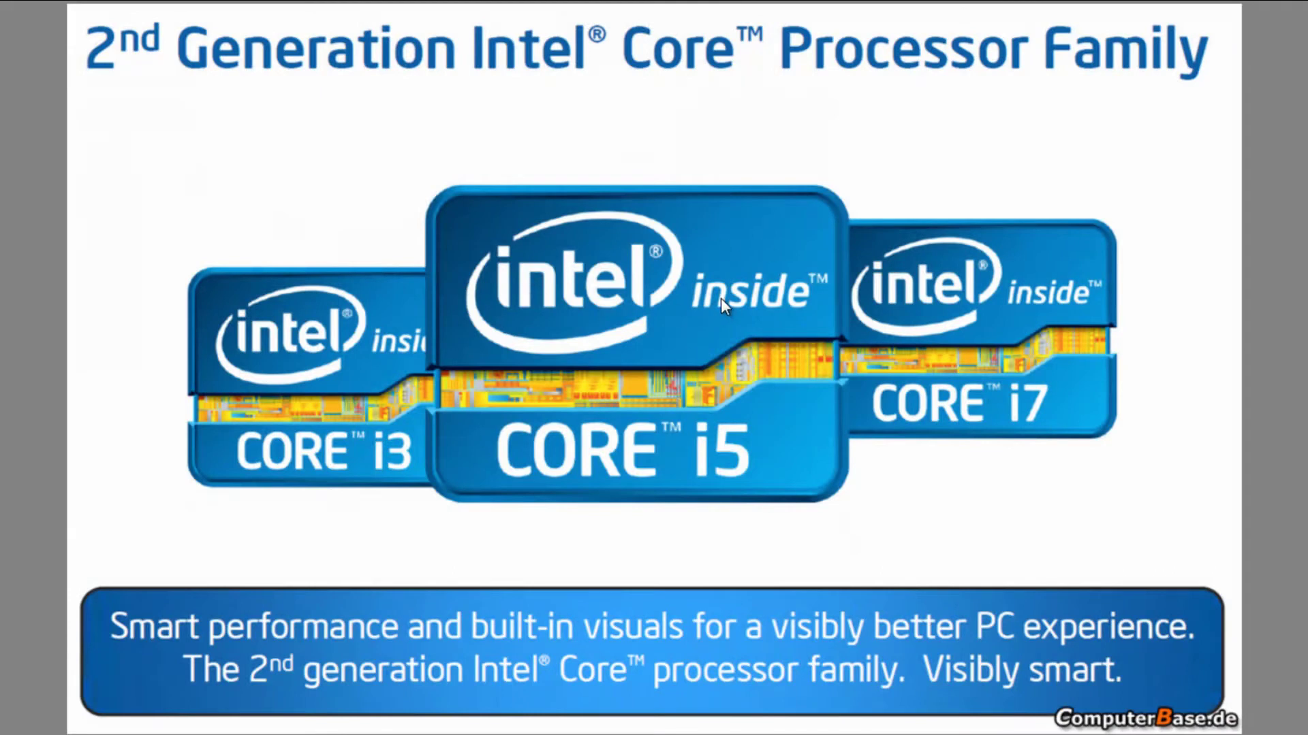
key(space)
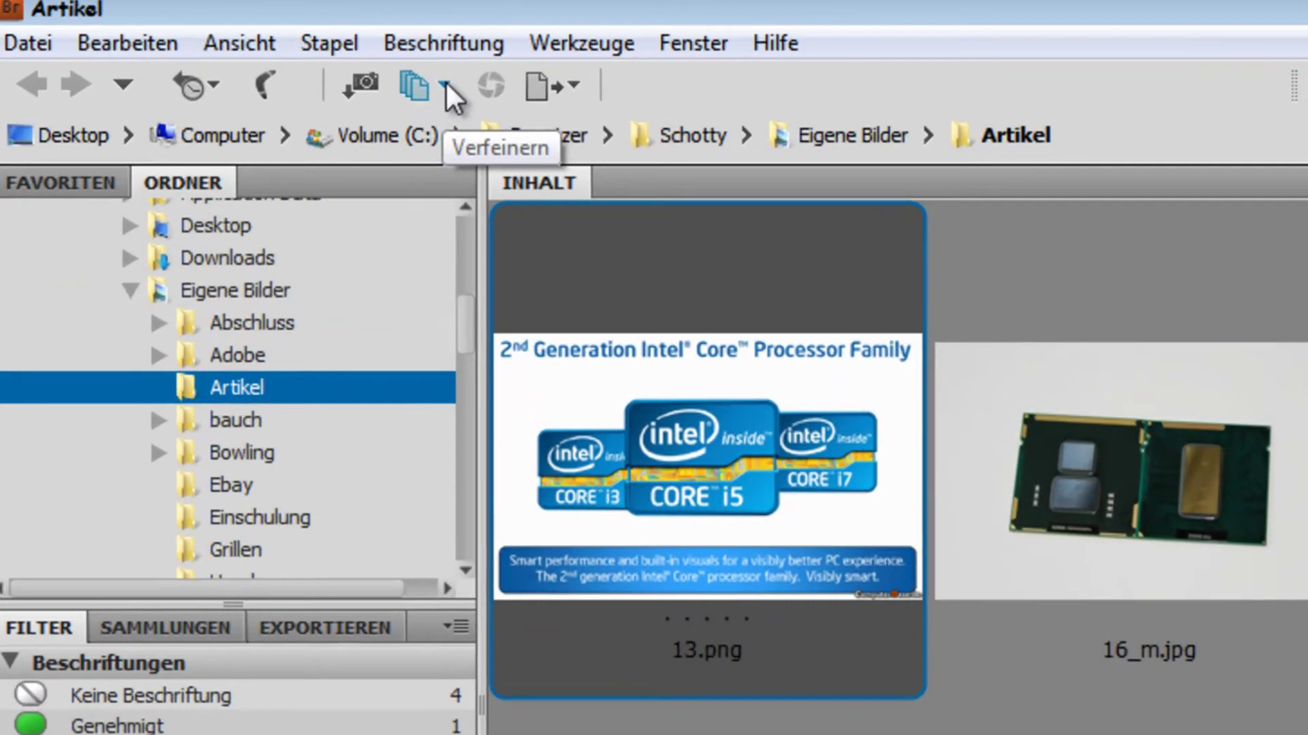
Switch to Betrachtungsmodus (Review mode) from the Verfeinern menu
click(444, 82)
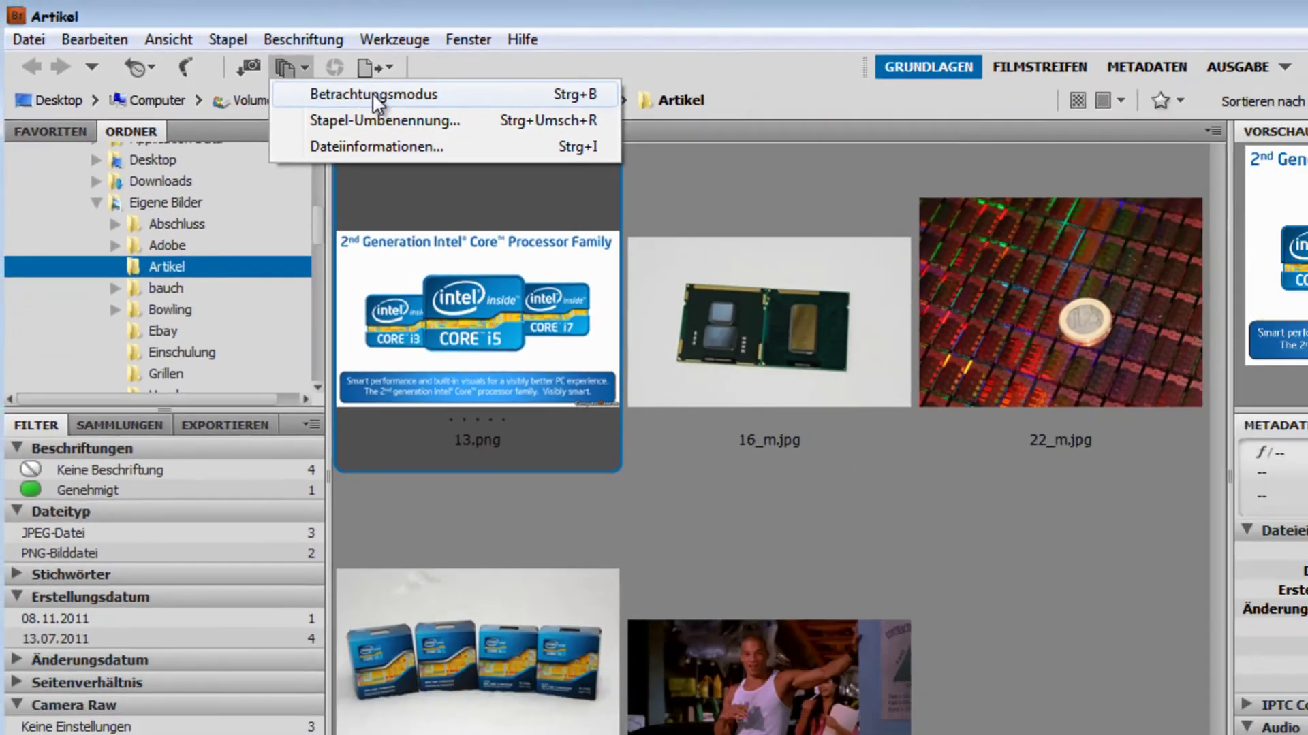
click(373, 94)
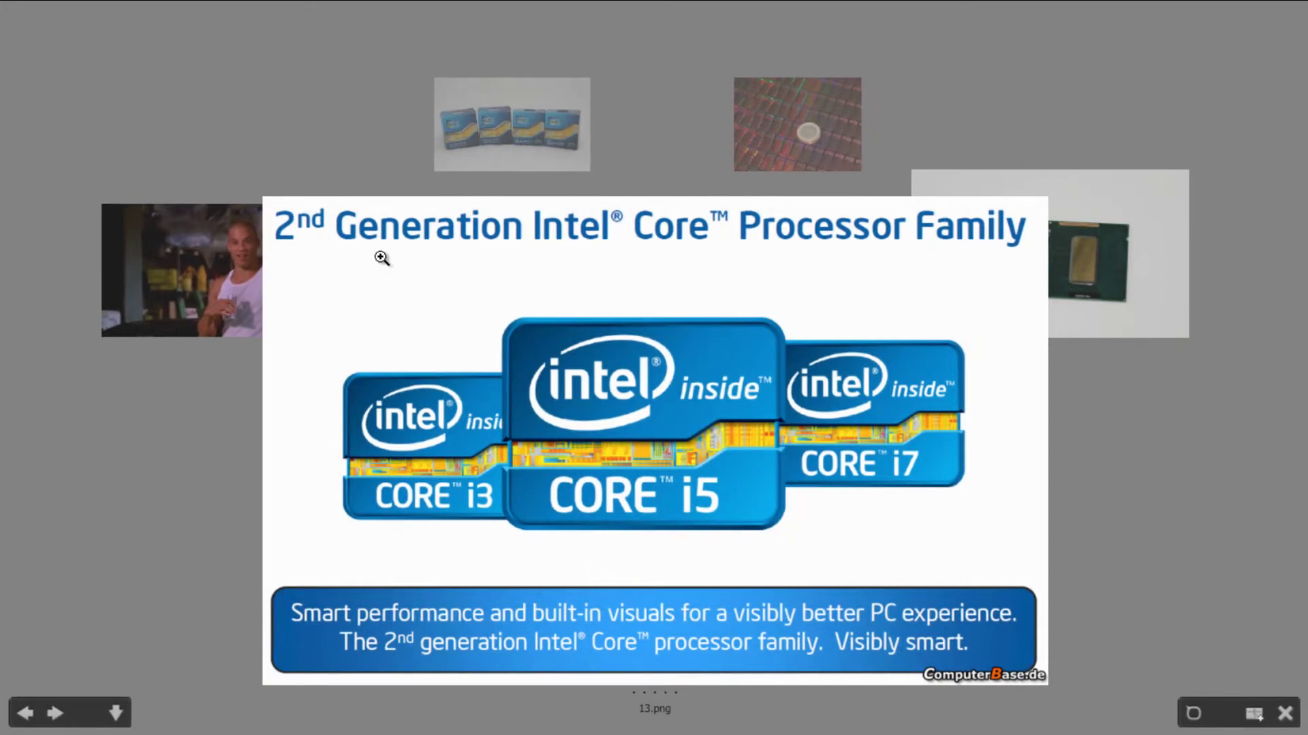
Rotate the review carousel until 22_m.jpg is in front, then show the command list
click(380, 258)
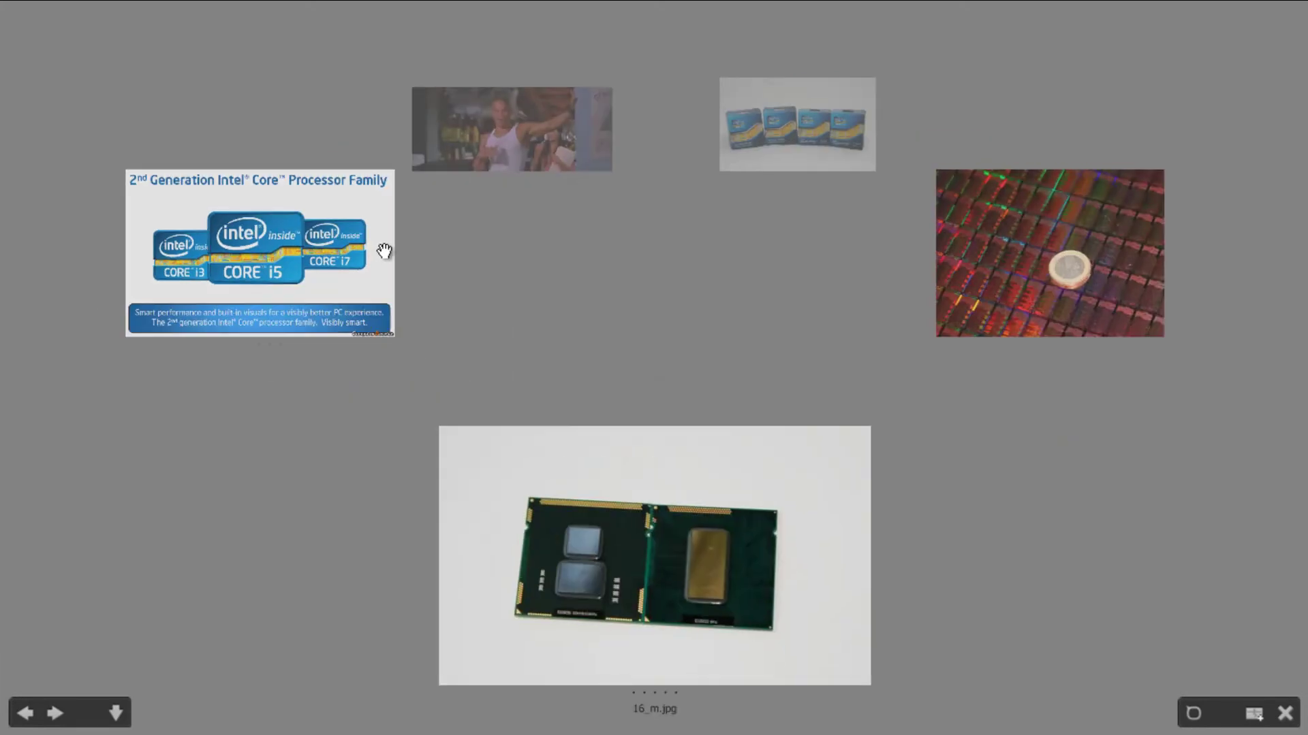
click(383, 252)
click(389, 262)
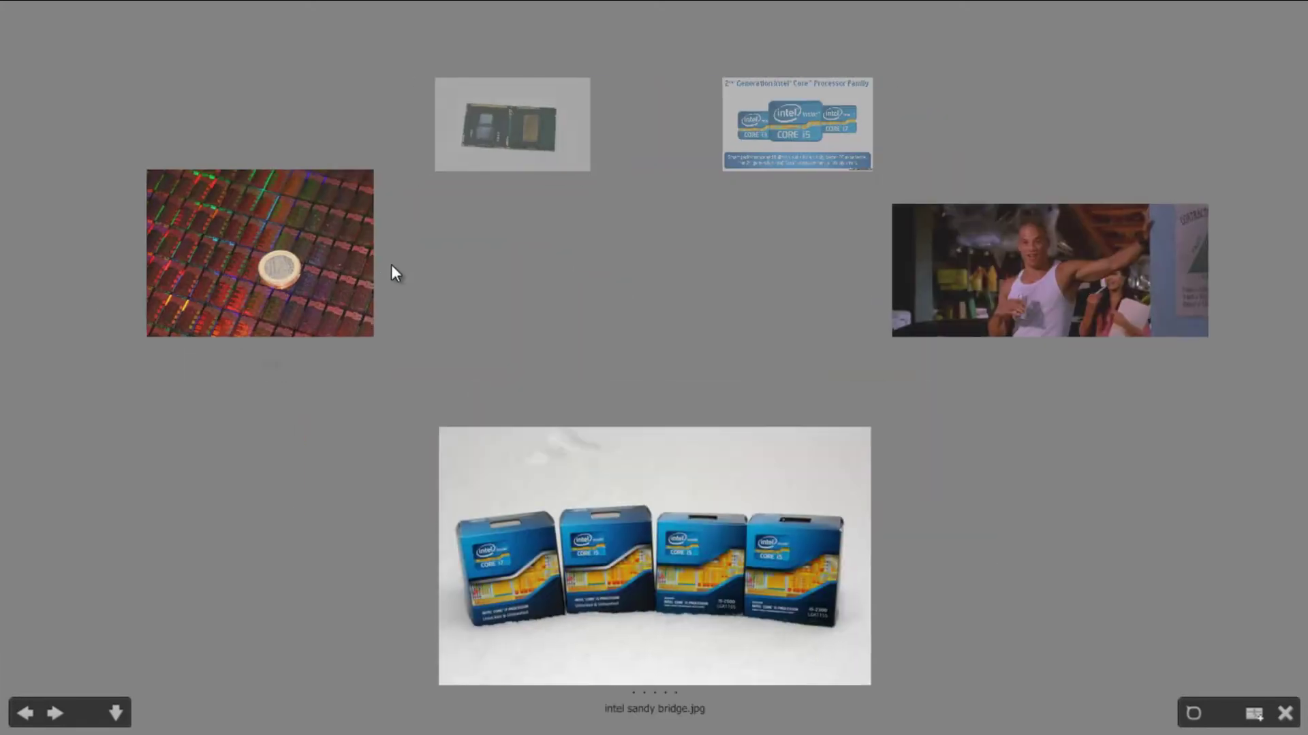
click(395, 267)
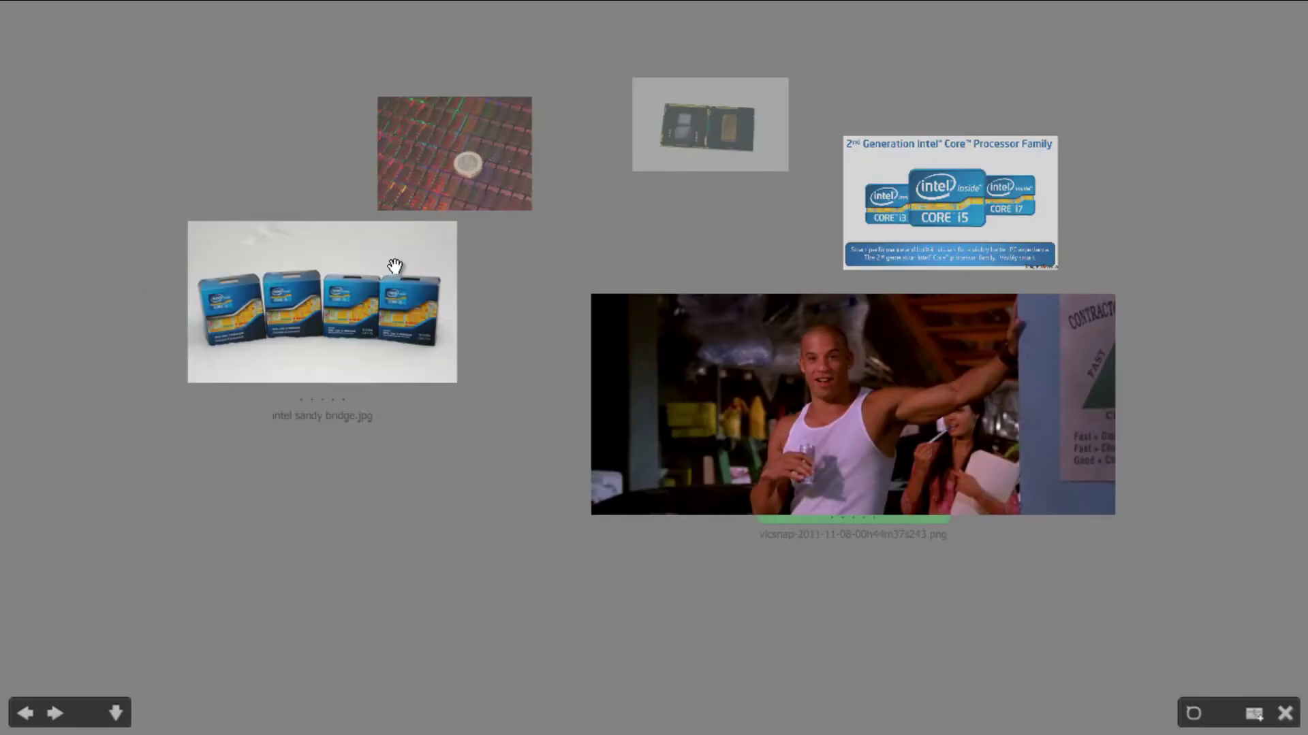
click(395, 267)
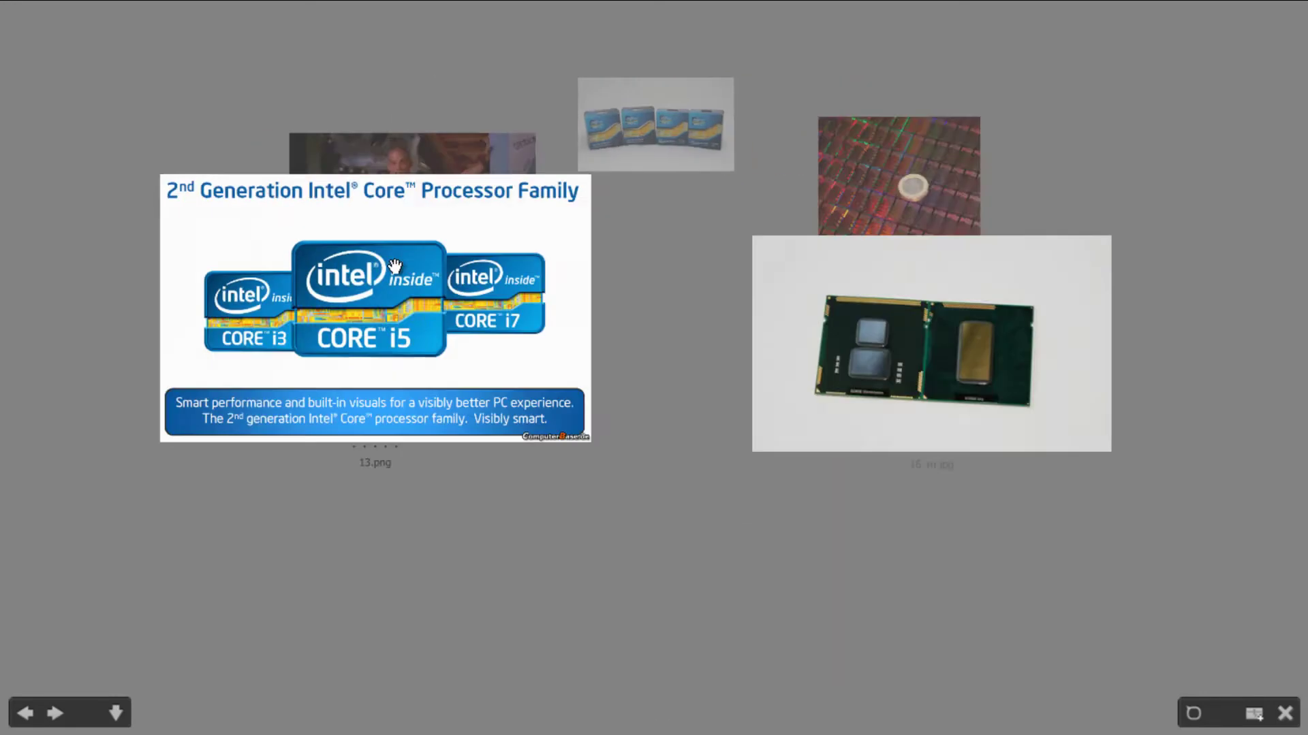
click(396, 268)
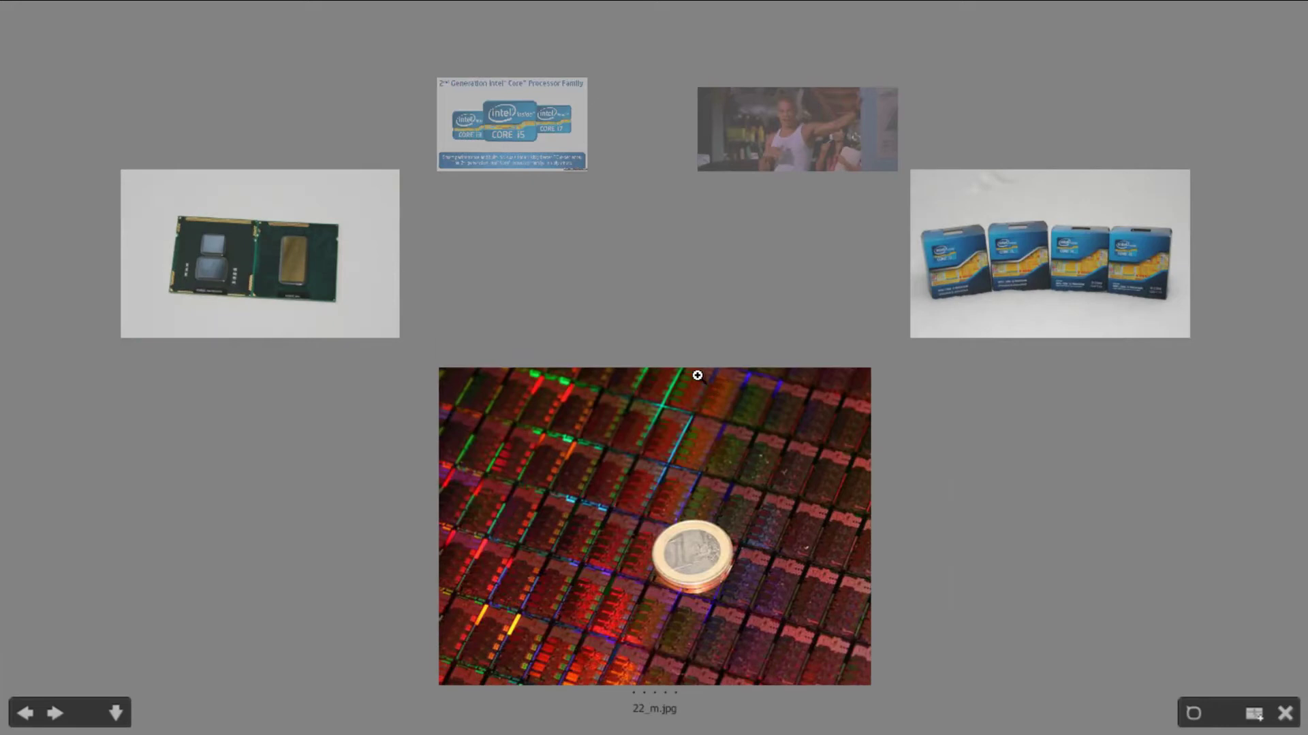
key(h)
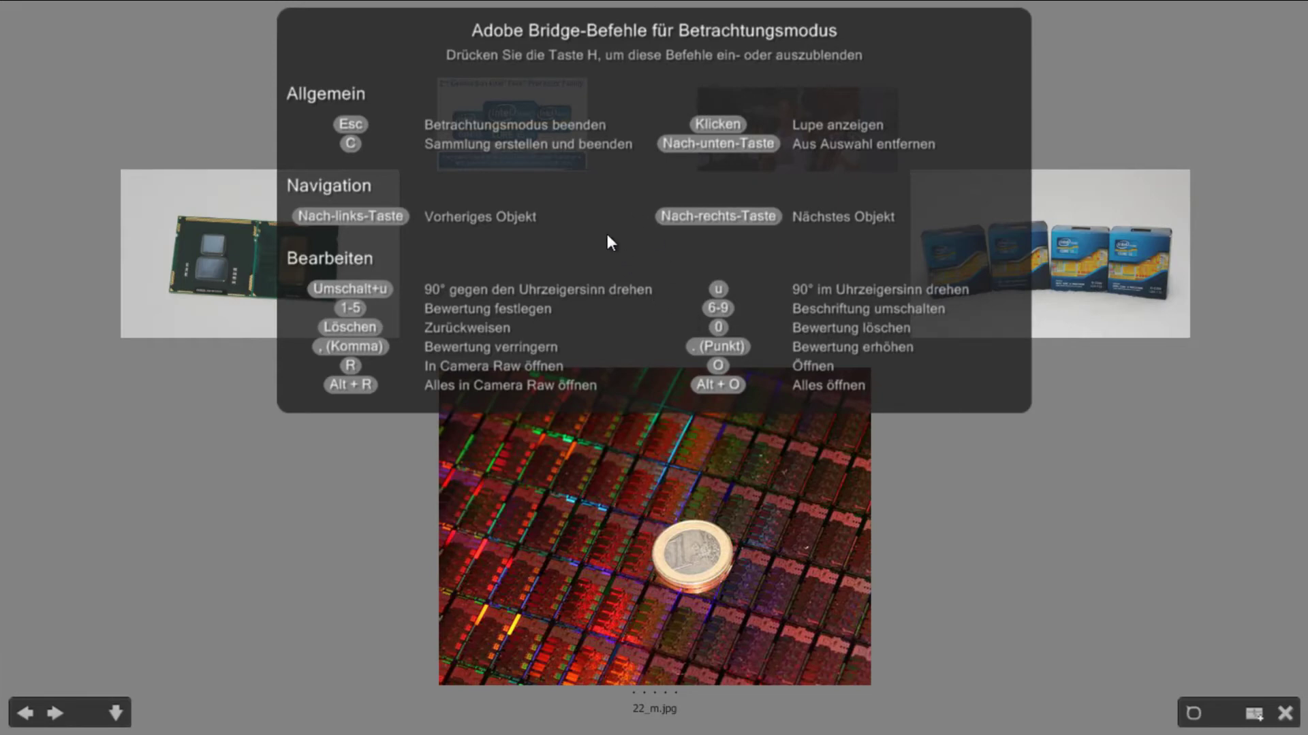
Toggle the help overlay off and on, then step left and right through the carousel images
key(h)
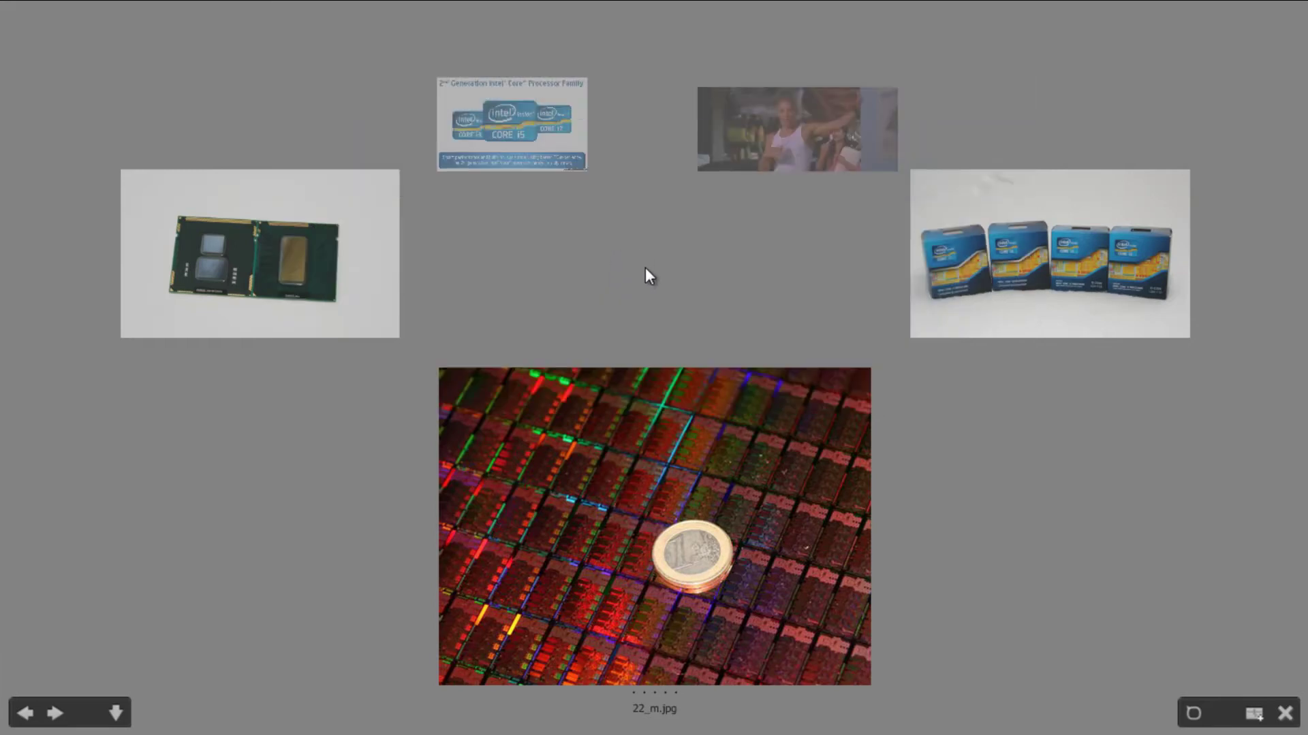
key(h)
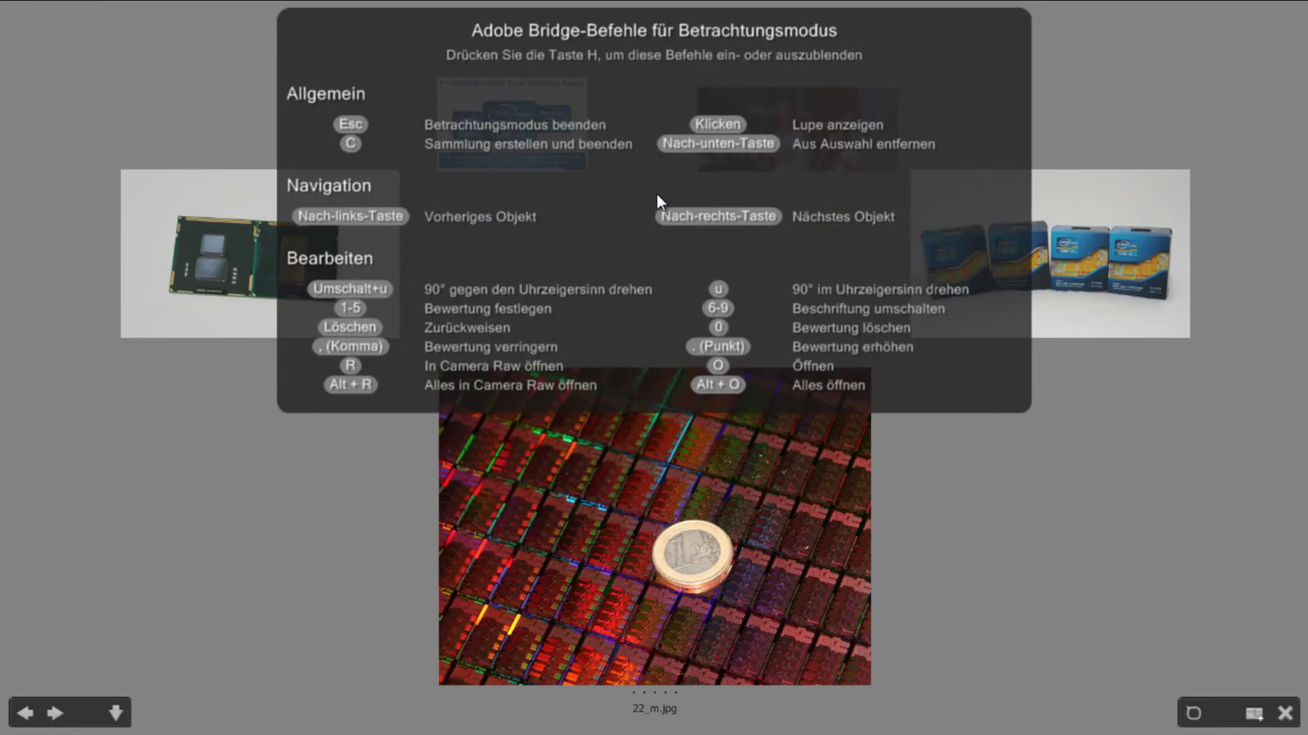
key(Right)
key(Right)
key(Right)
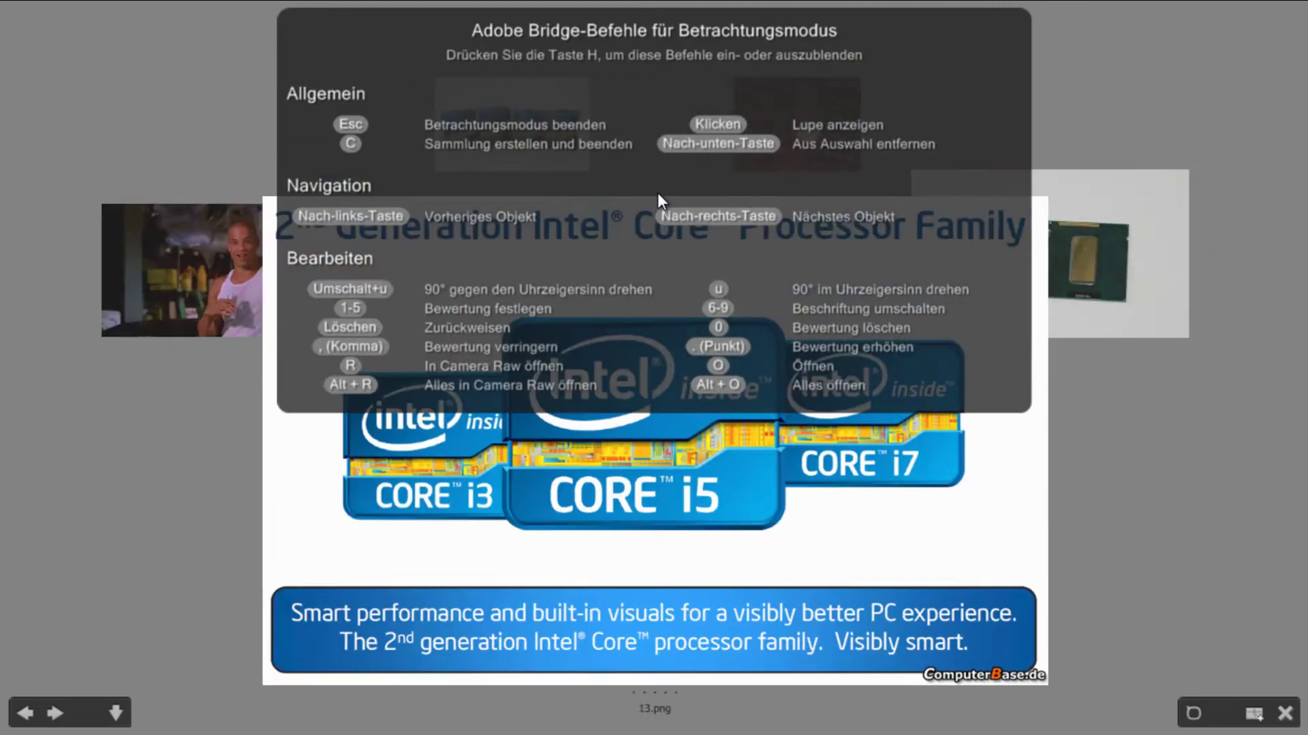
key(Right)
key(Left)
key(Left)
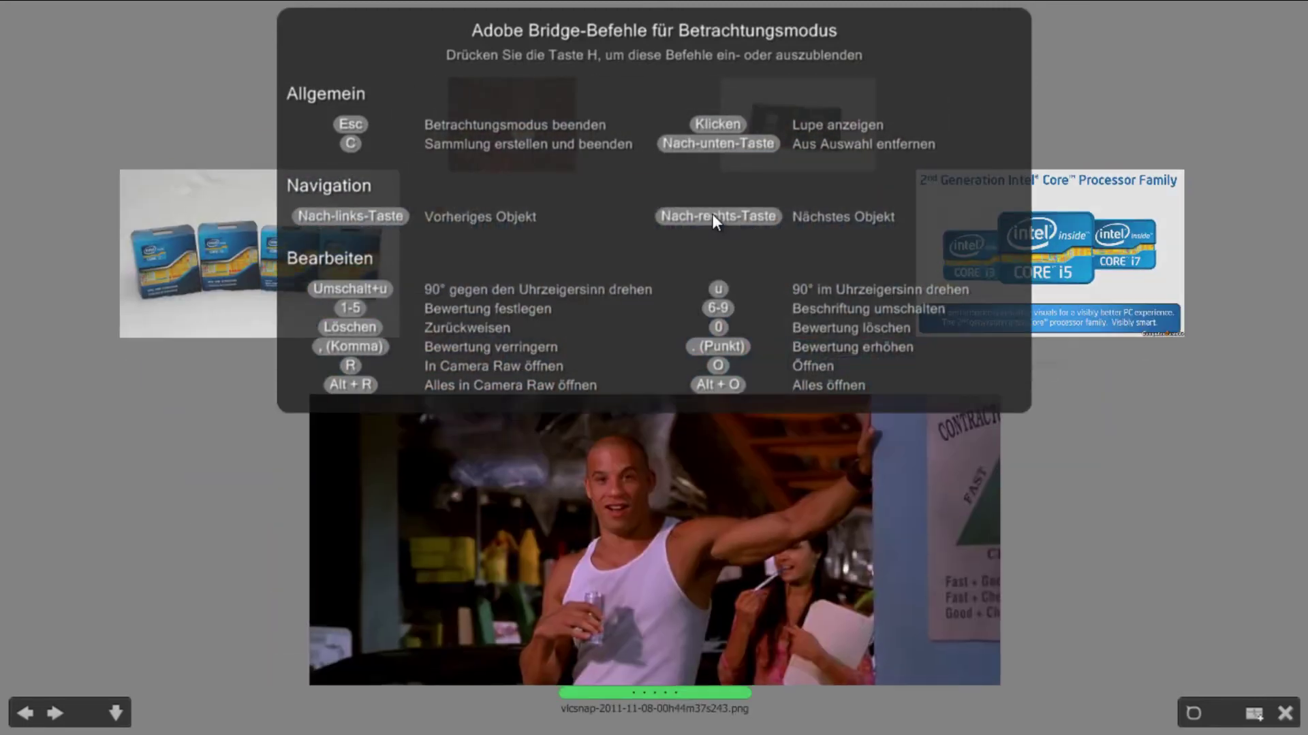
key(Left)
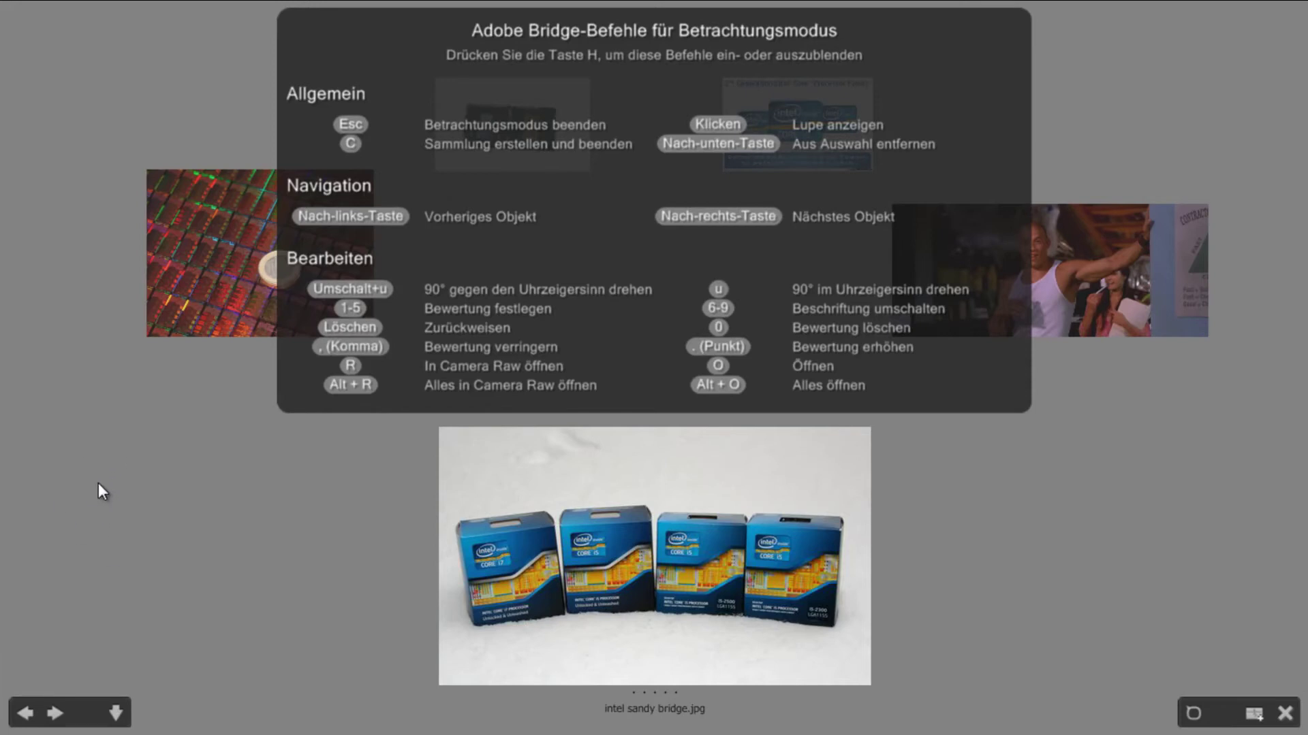
key(Right)
key(Right)
key(Right)
key(Right)
key(Right)
key(Left)
key(Left)
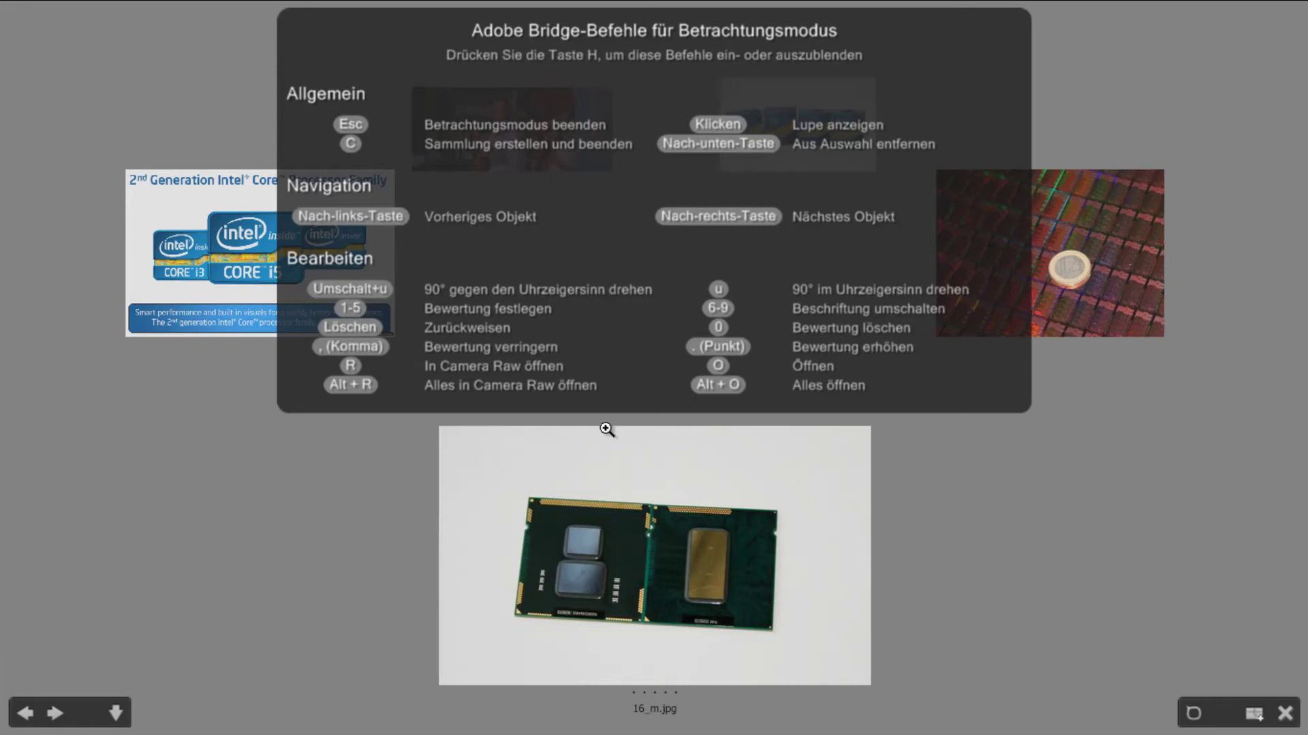
Browse back and forth until the chip photo 16_m.jpg is in front, with help hidden
key(Right)
key(Right)
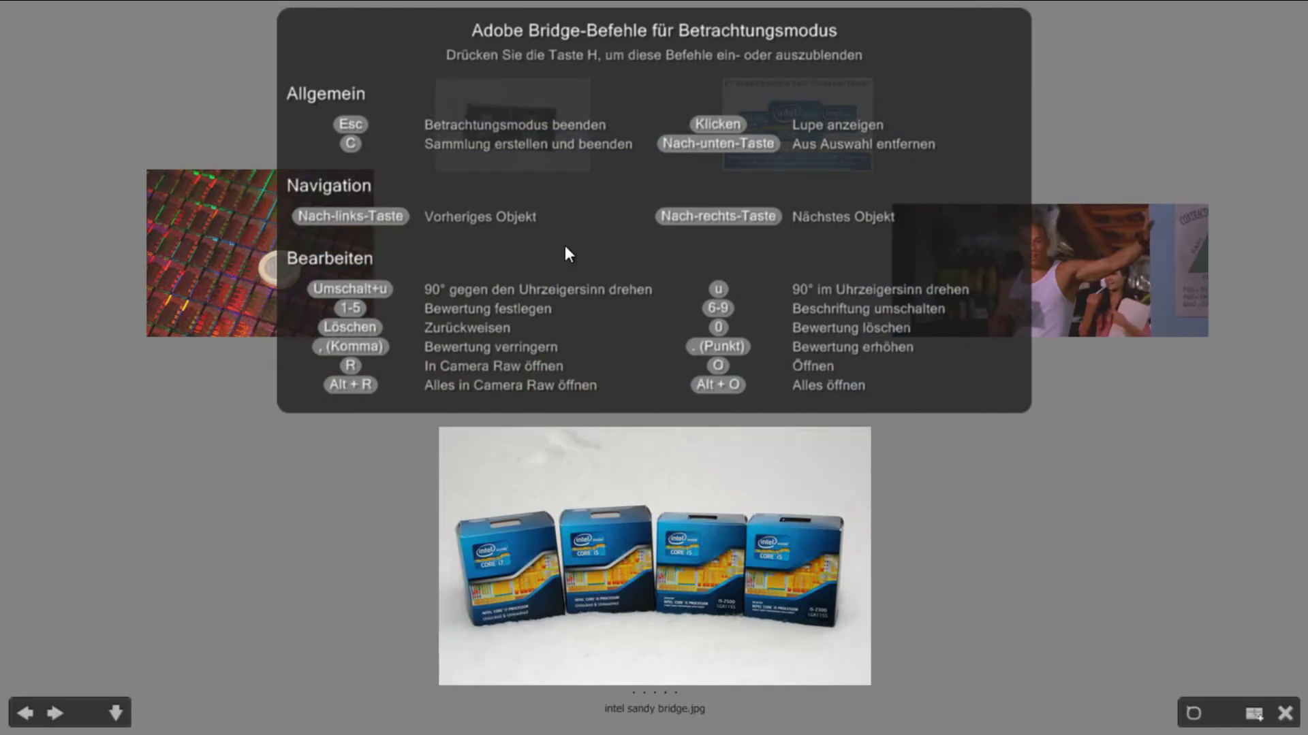
key(Right)
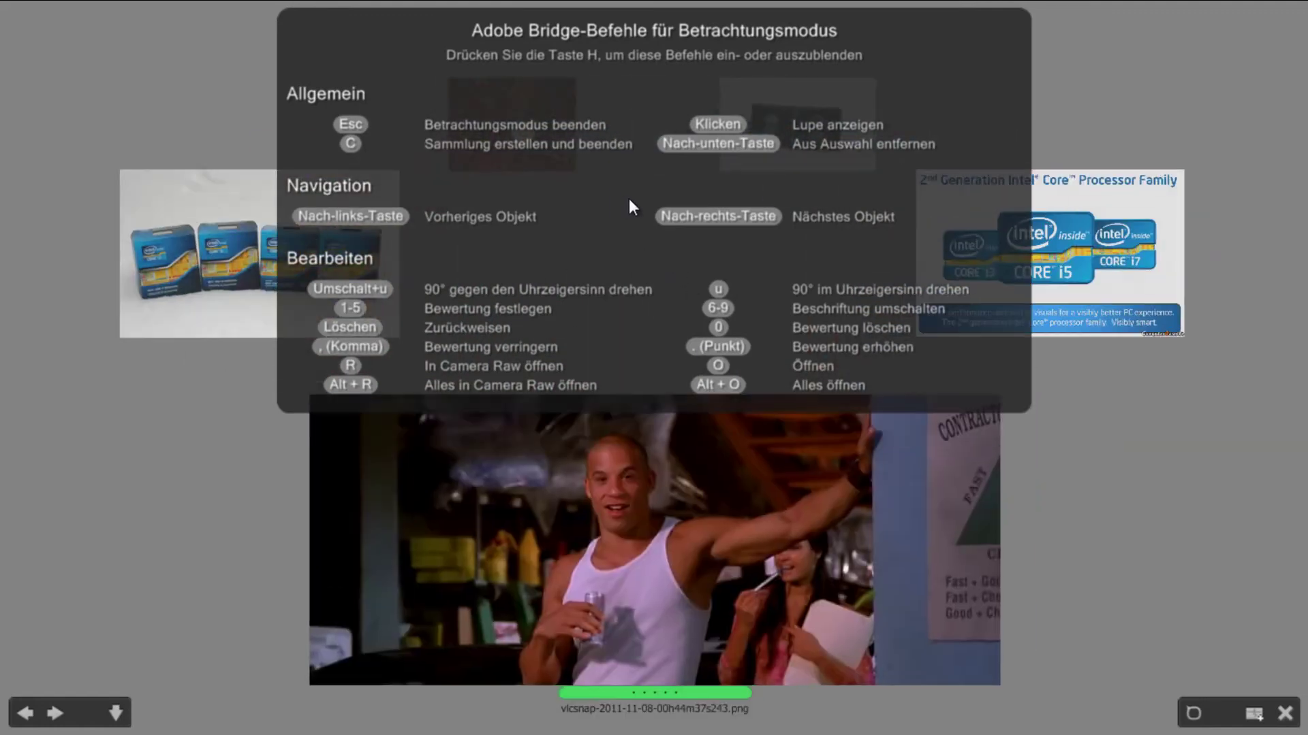
key(Left)
key(Left)
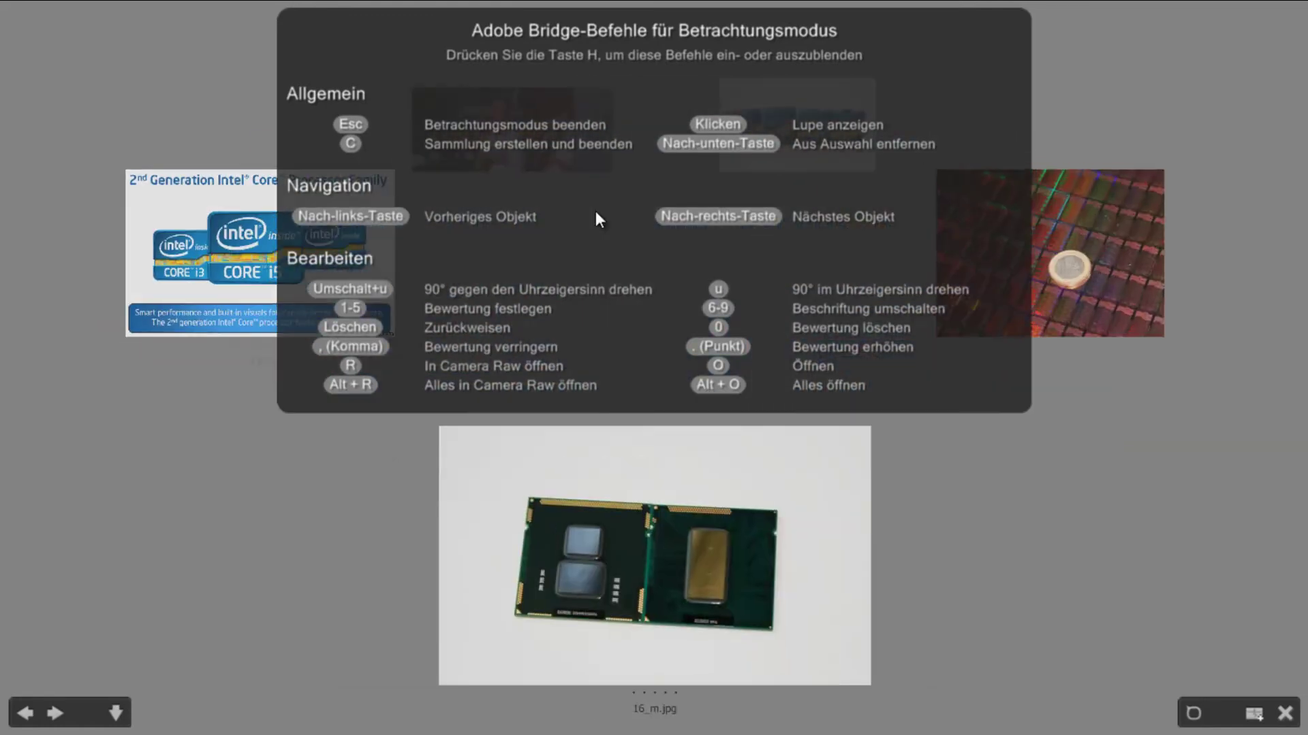
key(Right)
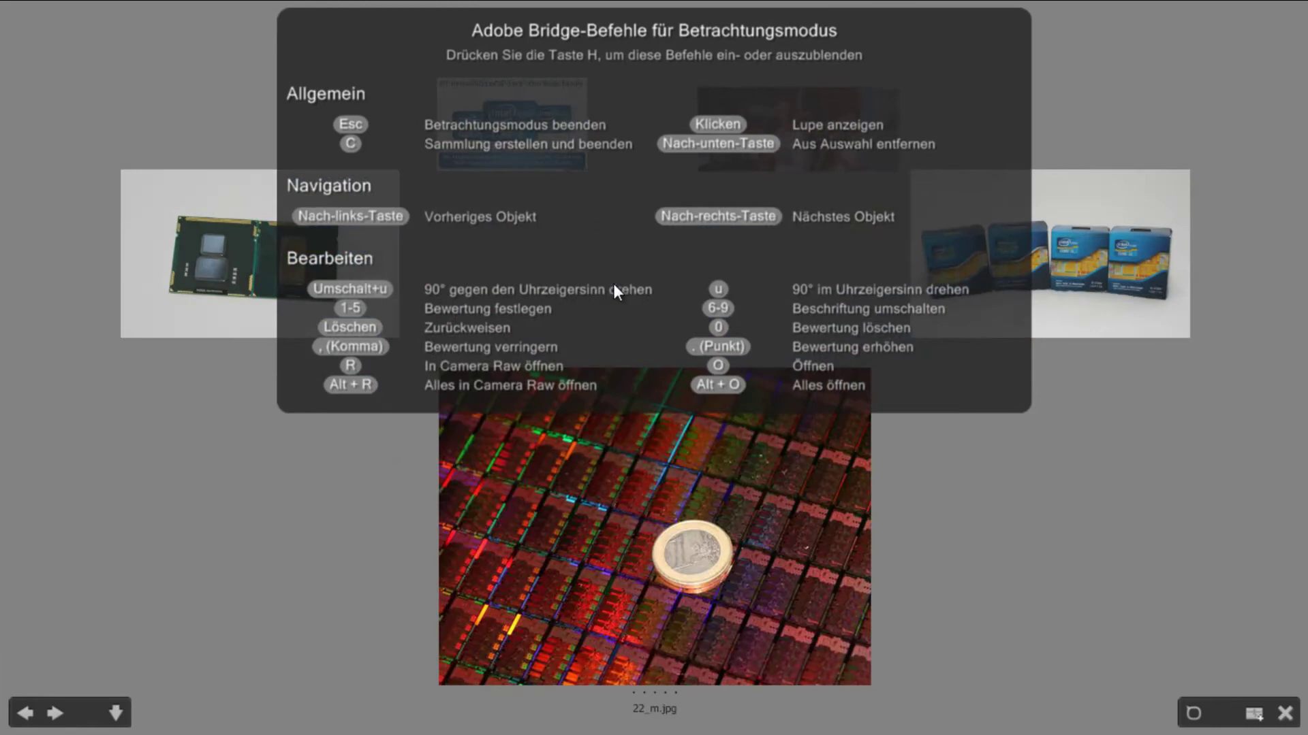
key(Left)
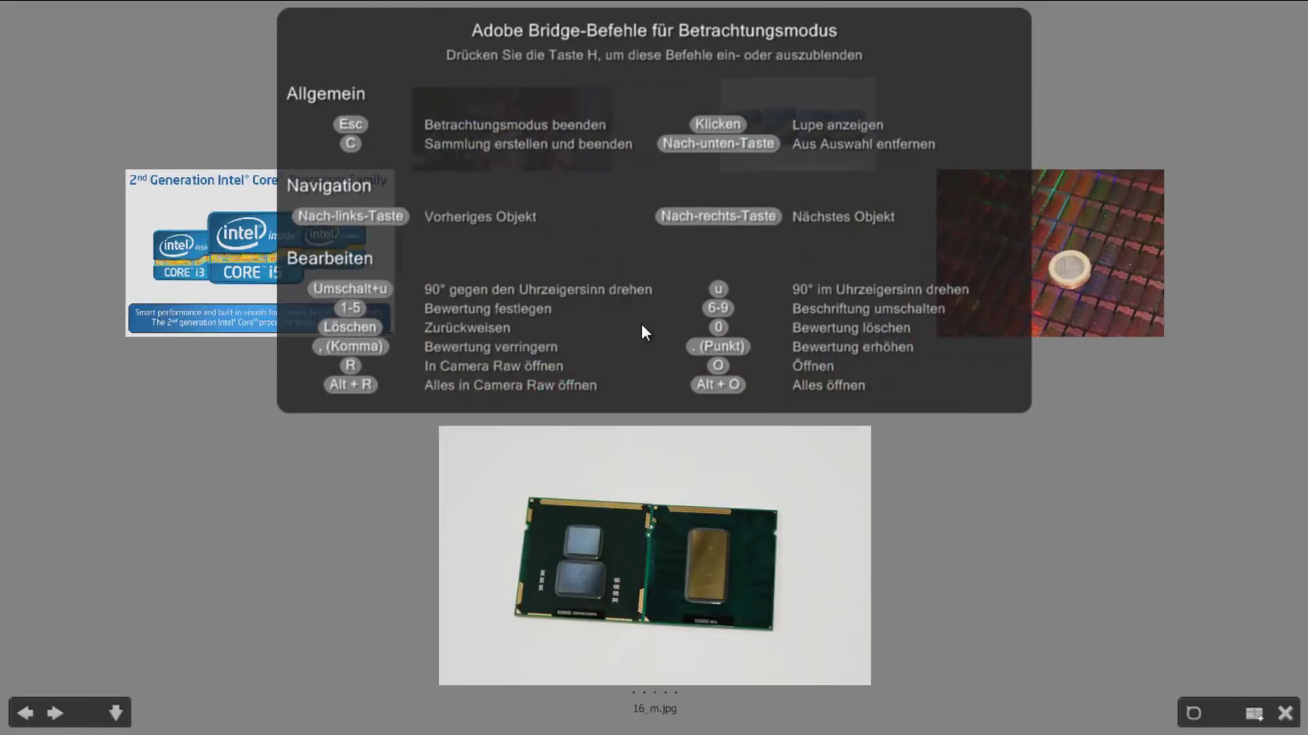
key(Left)
key(Left)
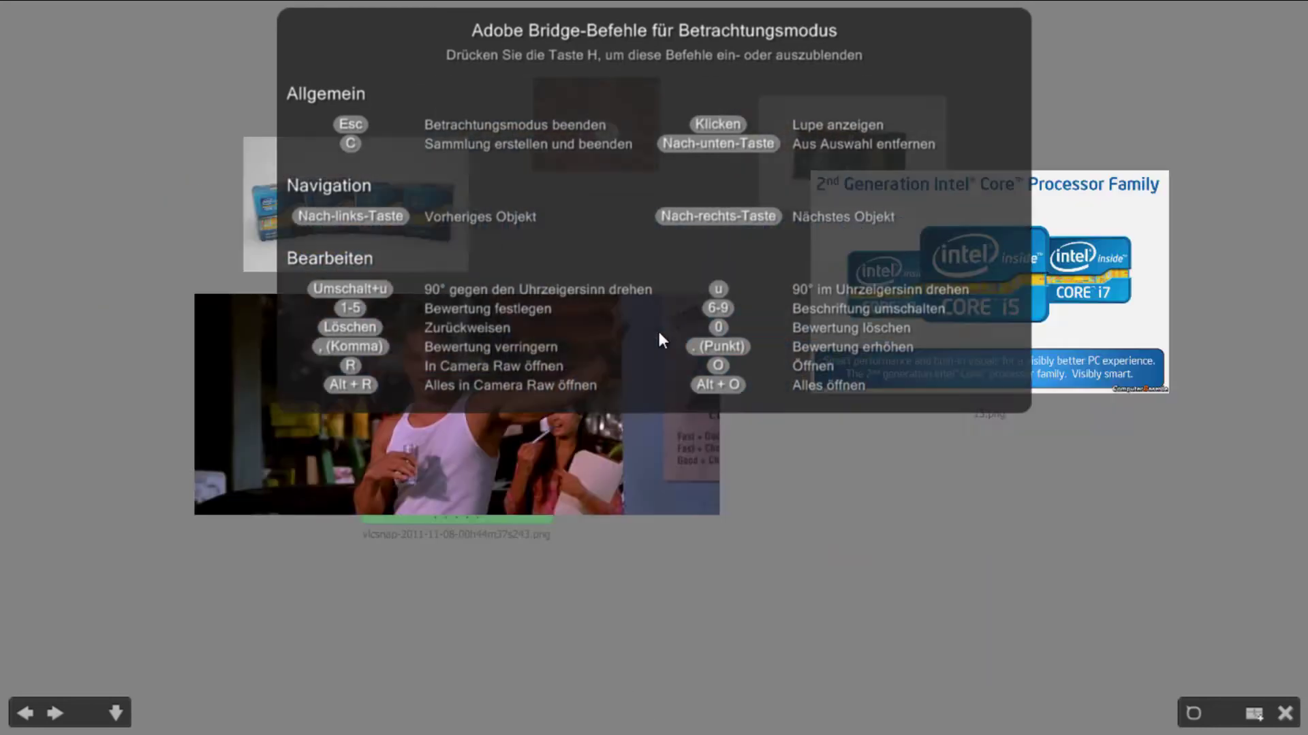
key(Right)
key(Right)
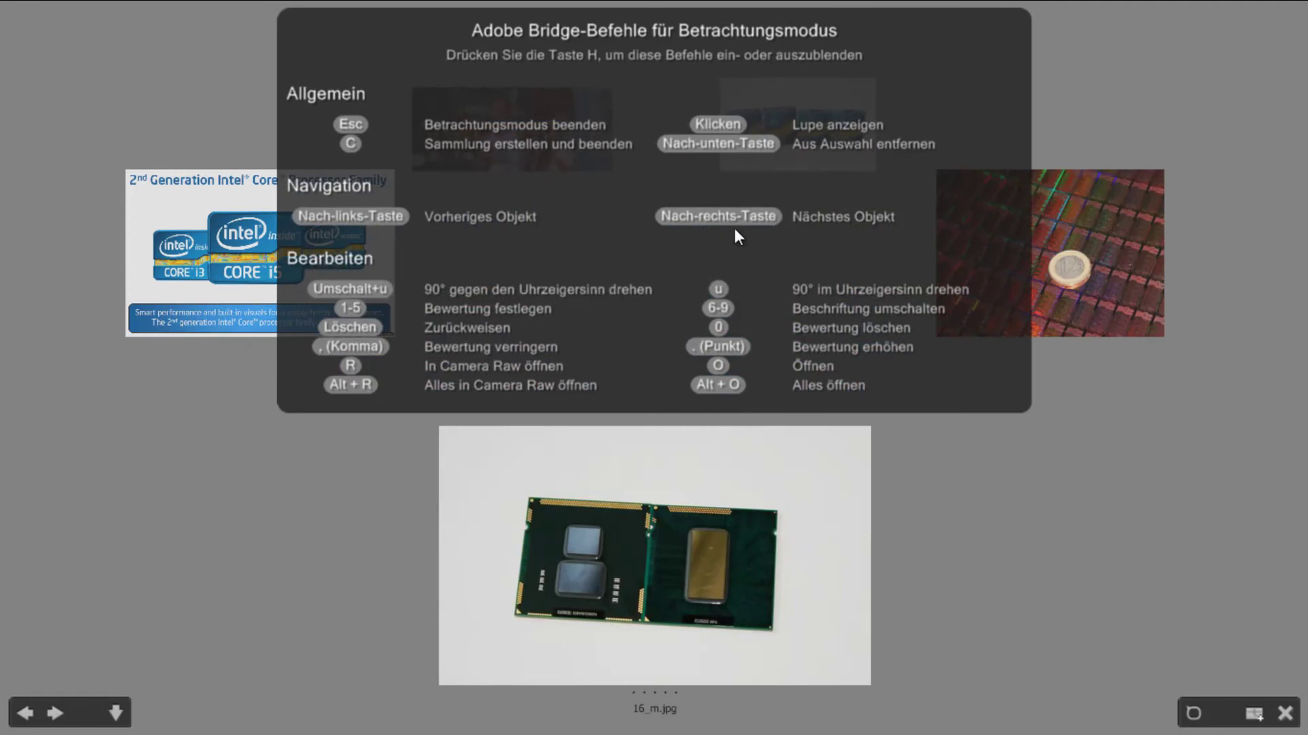
click(989, 579)
Rotate 16_m.jpg counter-clockwise in 90° steps, hiding and then reshowing the command list
key(h)
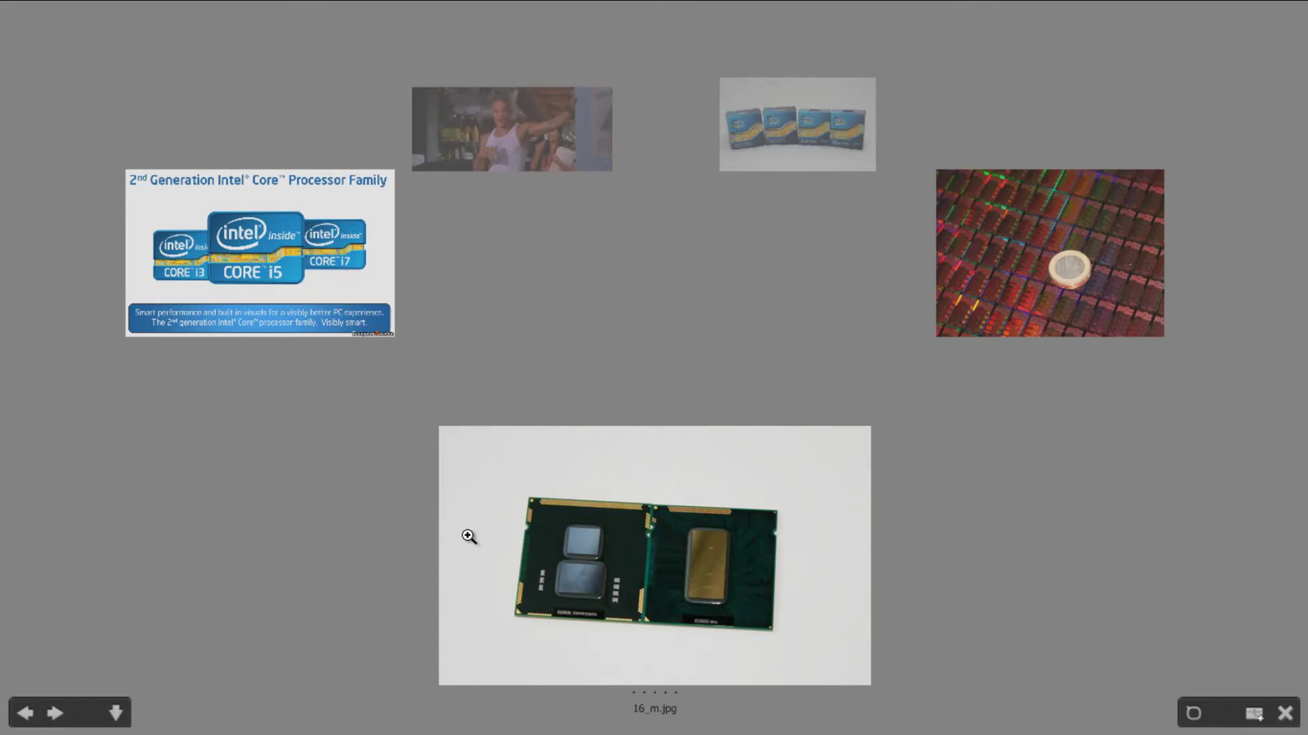
key(bracketleft)
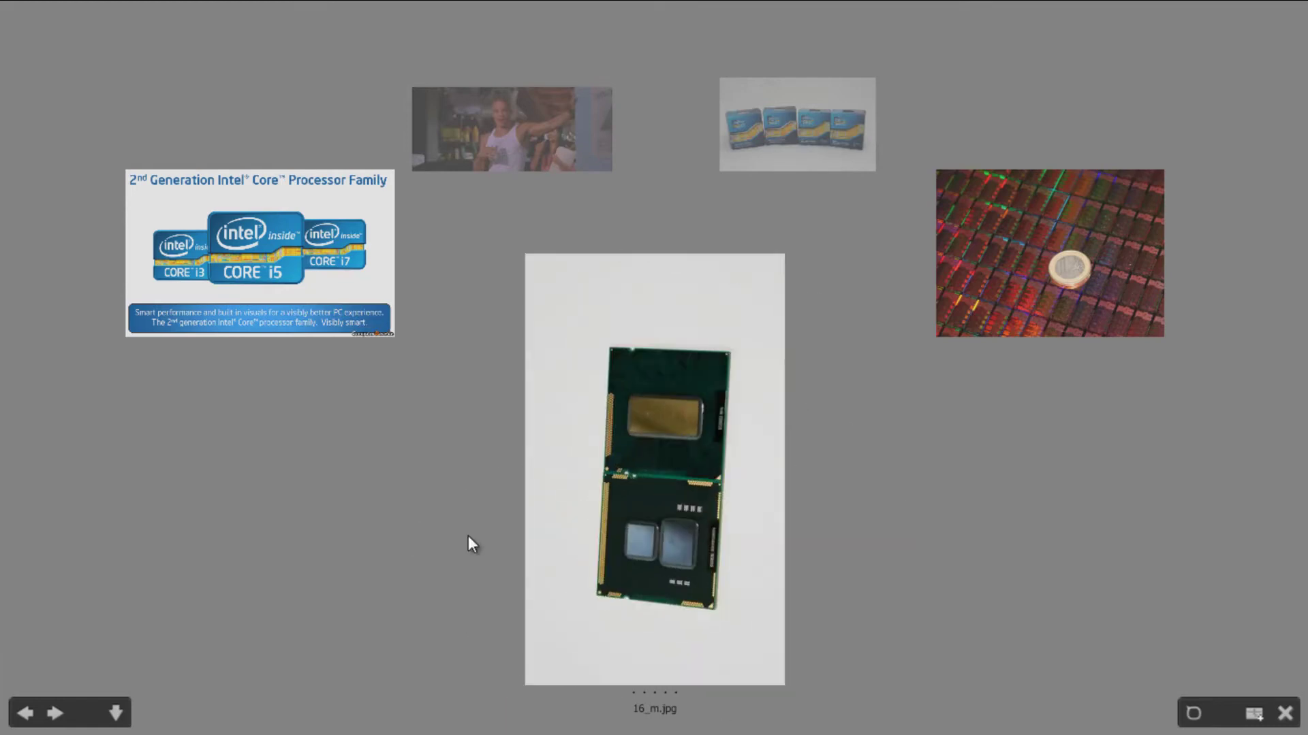
key(bracketleft)
key(bracketleft)
key(bracketleft)
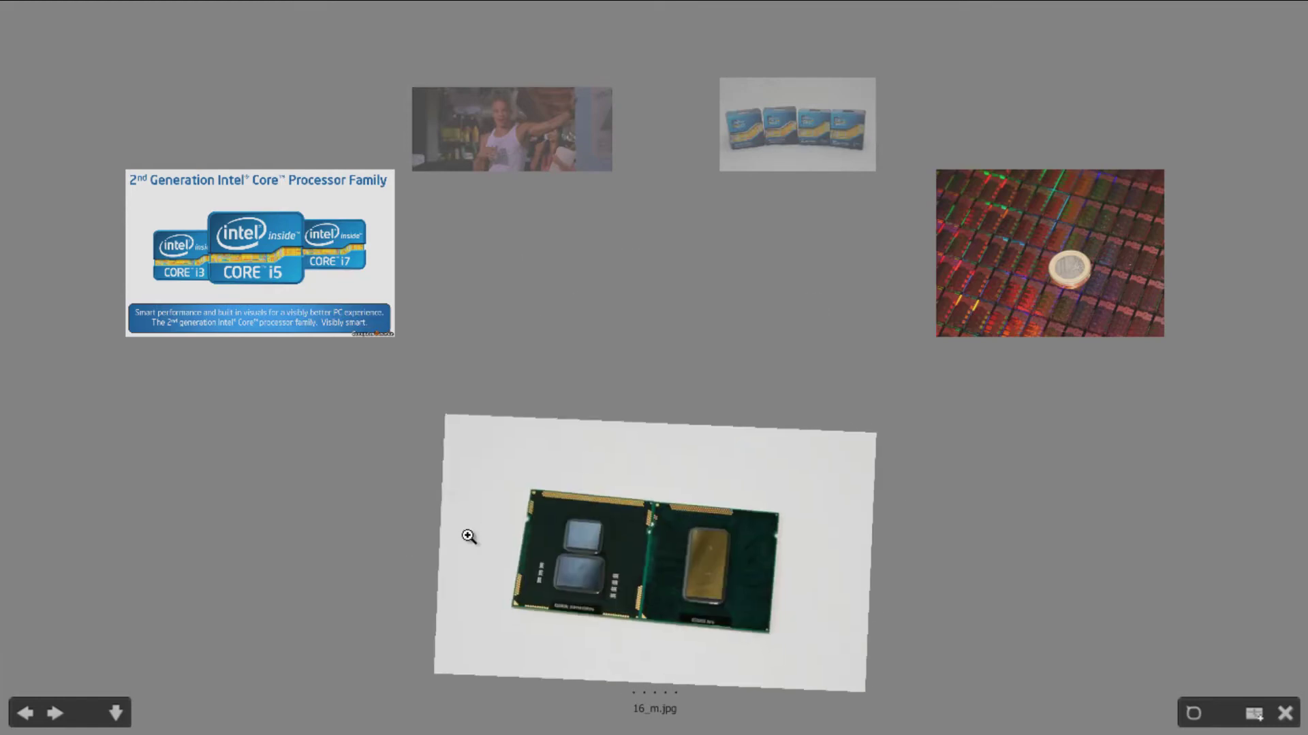
key(bracketleft)
key(bracketleft)
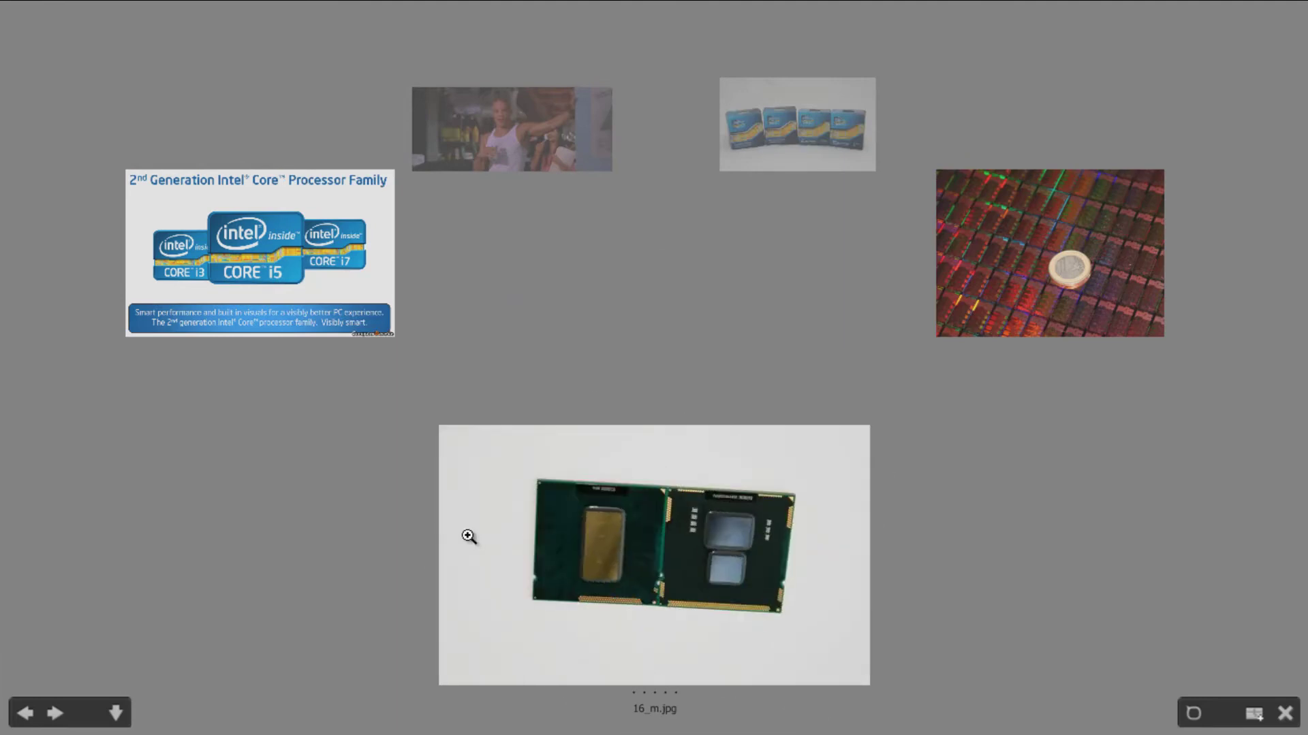
key(h)
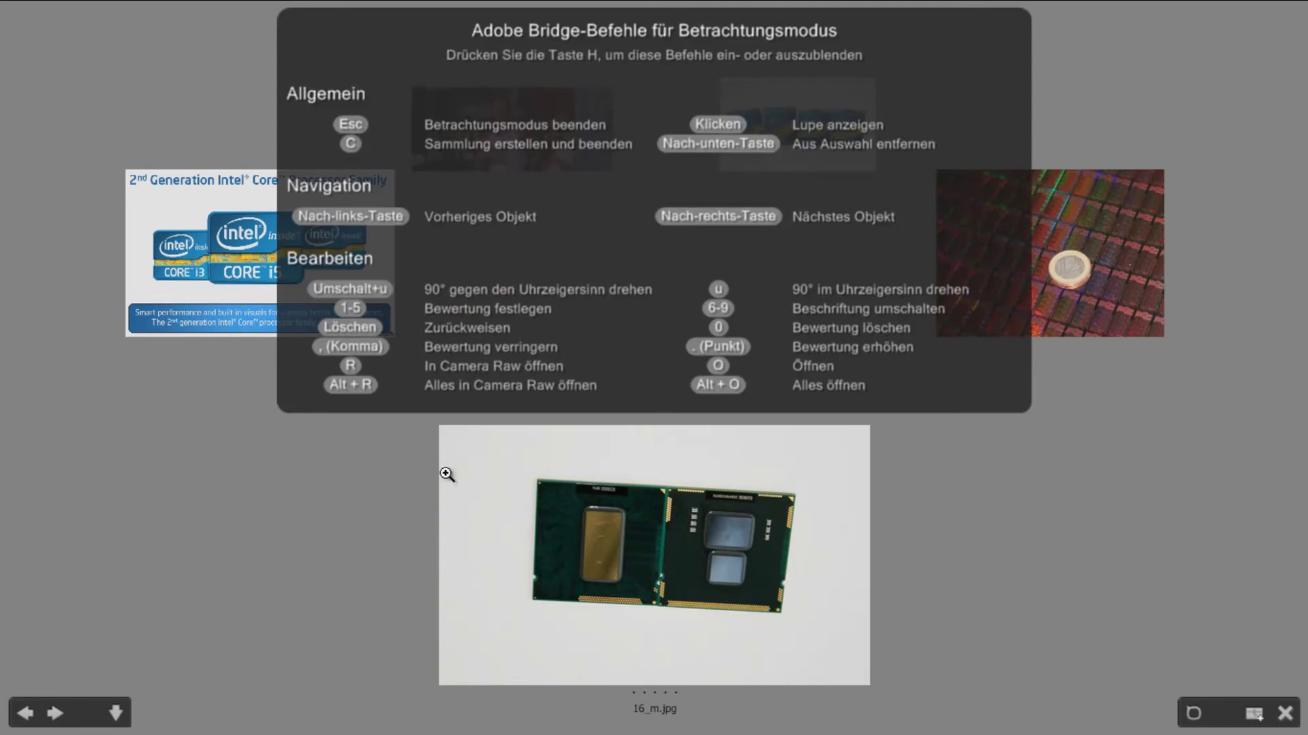
Rate 16_m.jpg one star and, after trying other label colours, leave it labelled red
key(1)
key(6)
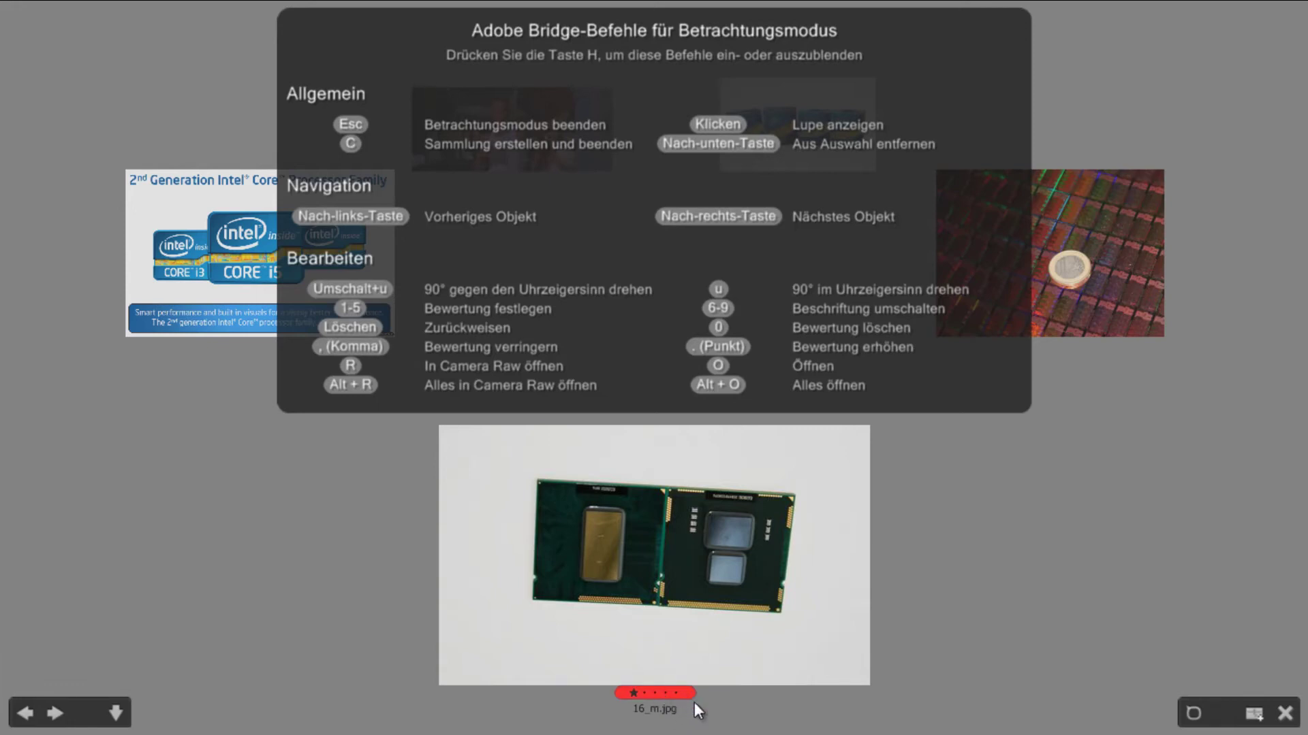
key(7)
key(8)
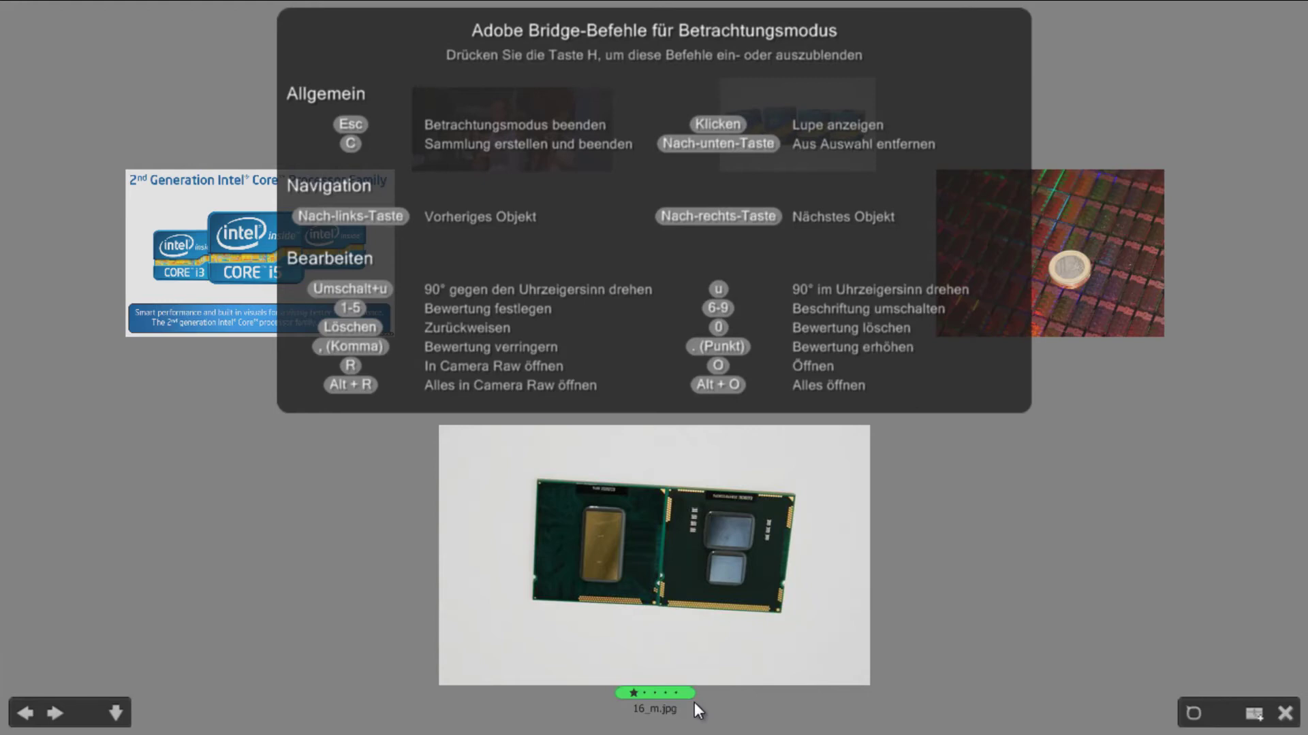
key(9)
key(7)
key(6)
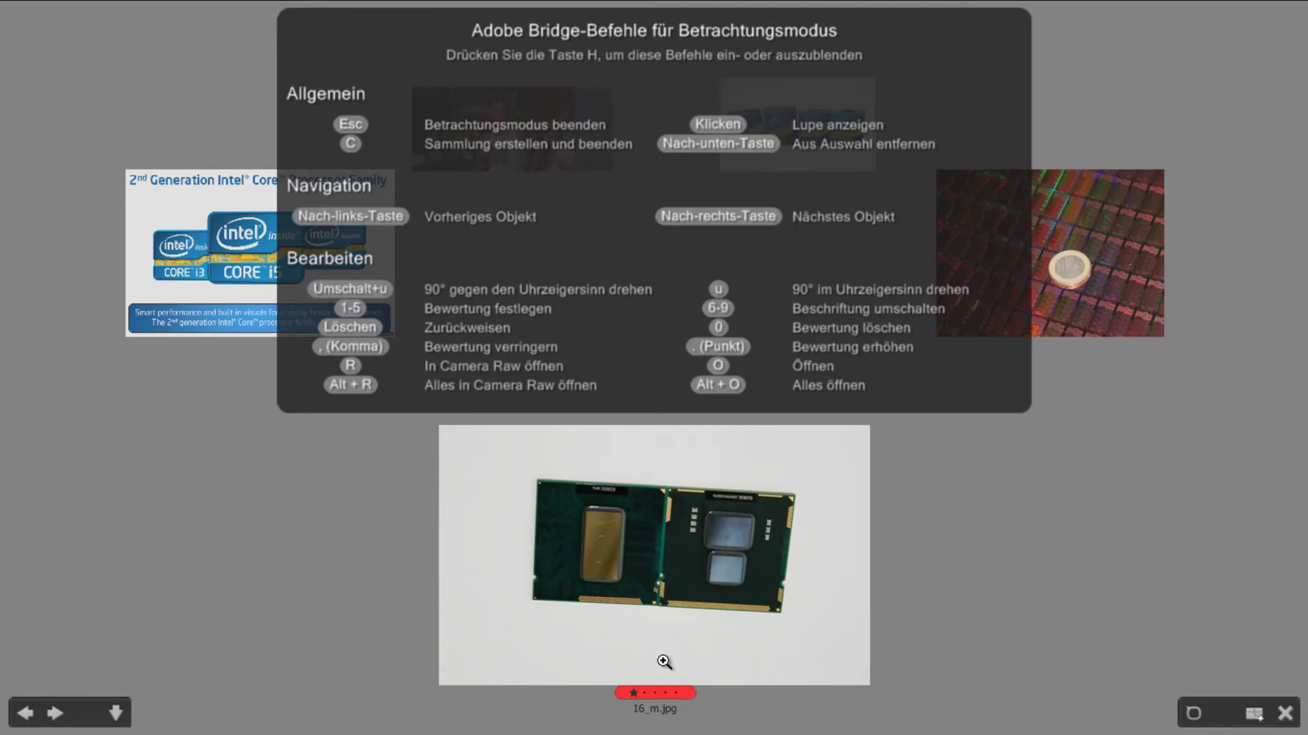
Rate 16_m.jpg two stars, and give 22_m.jpg two stars and a yellow label
key(2)
key(Right)
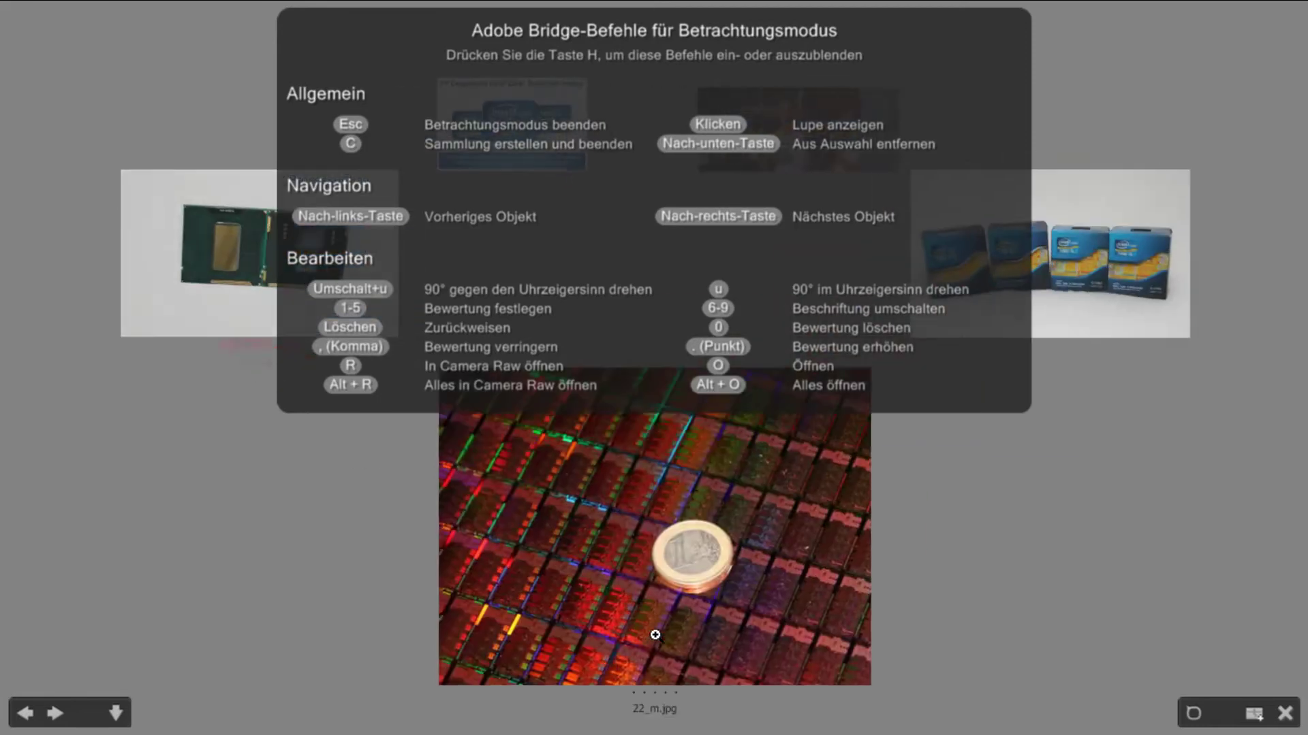
key(2)
key(7)
Give intel sandy bridge.jpg three stars and a colour label, then leave Review mode
key(Right)
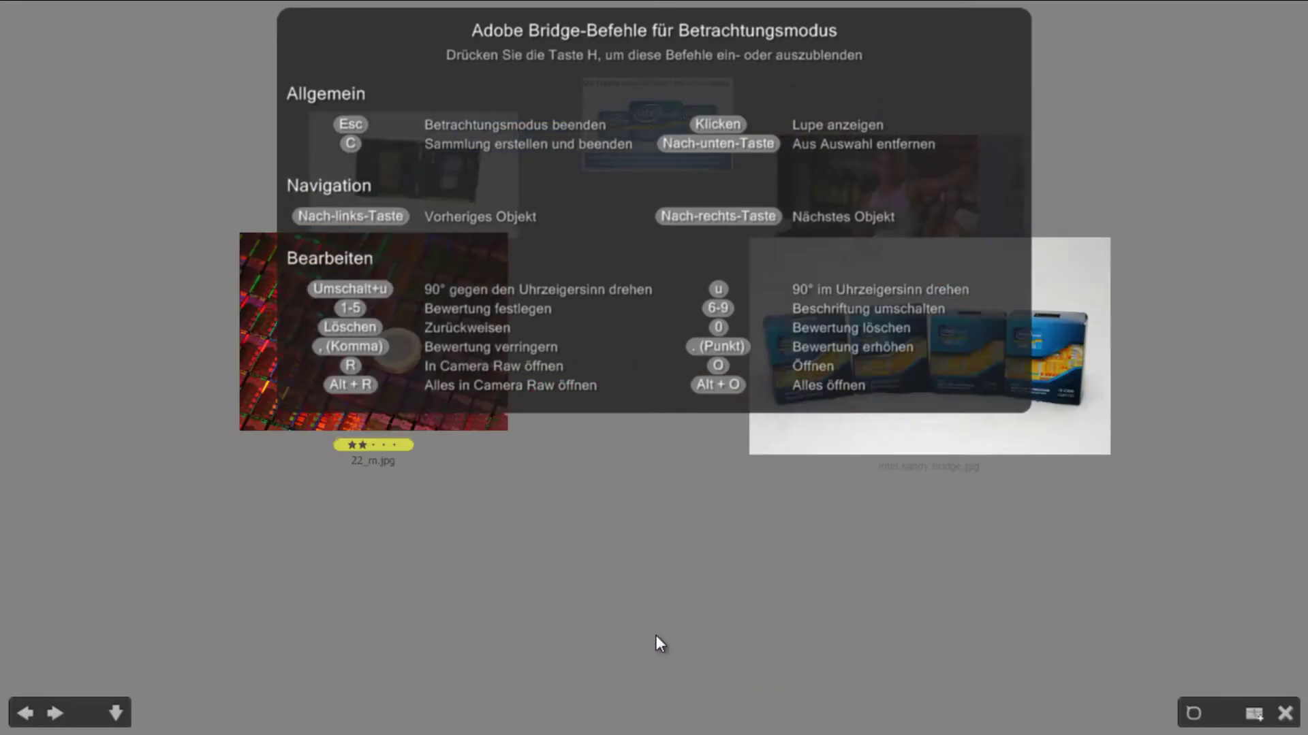
key(3)
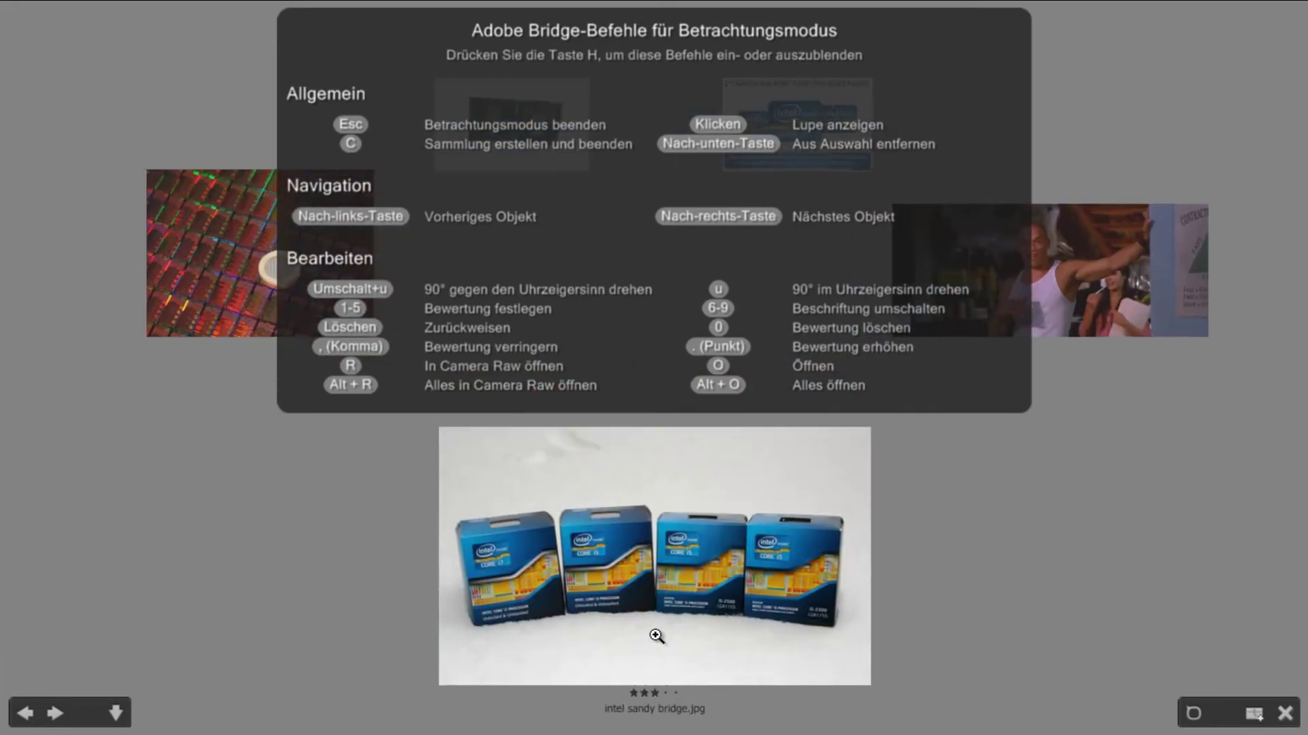
key(9)
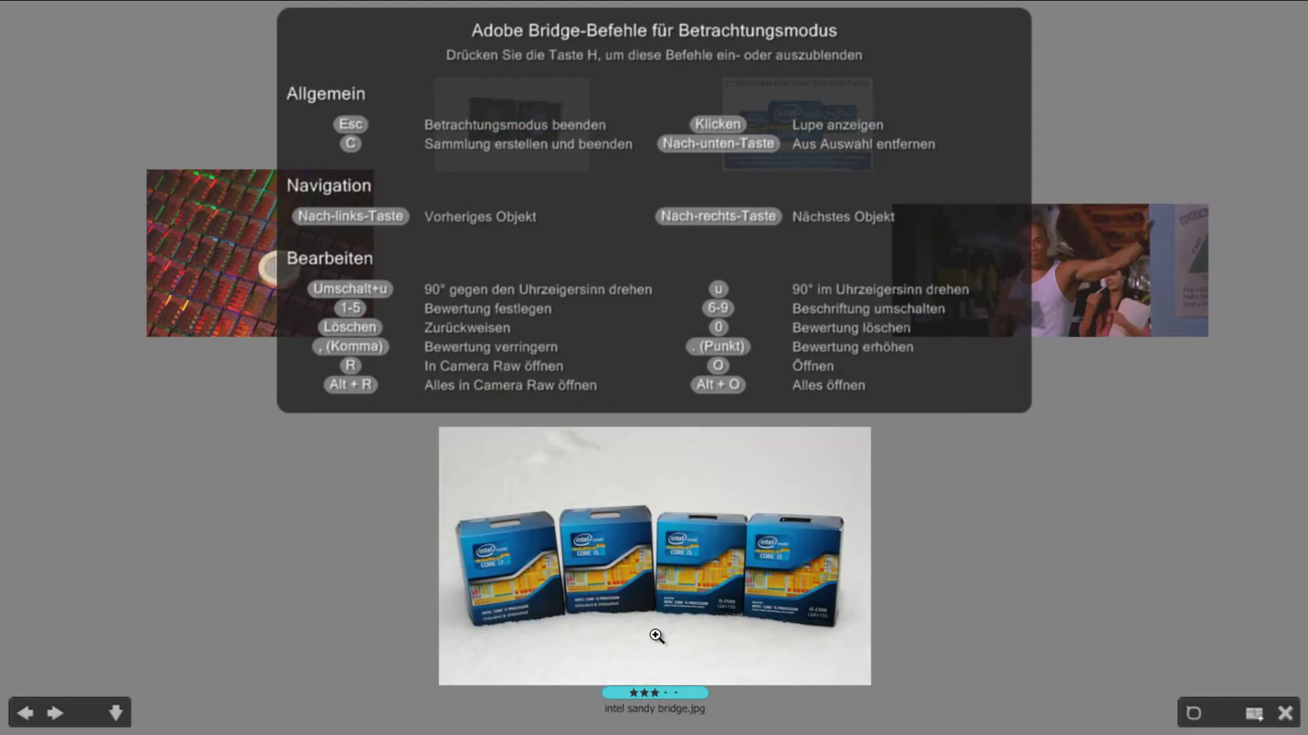
key(h)
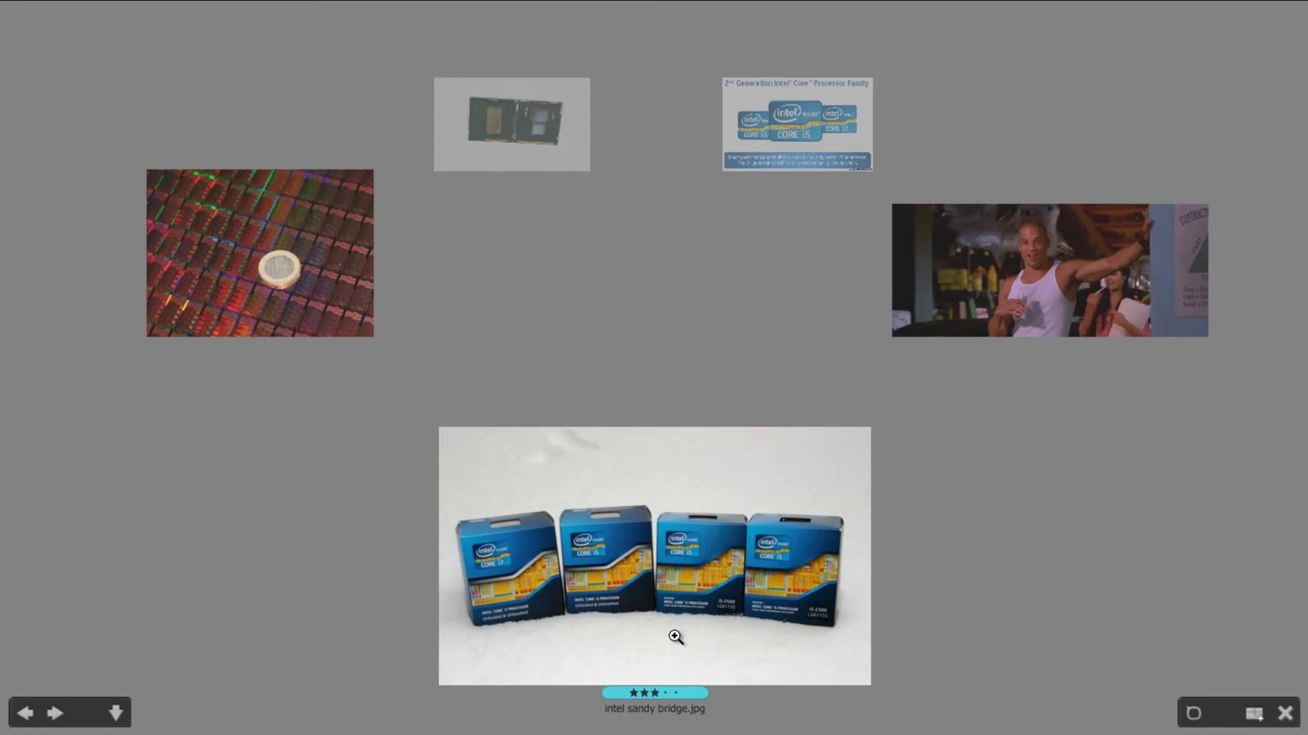
key(Escape)
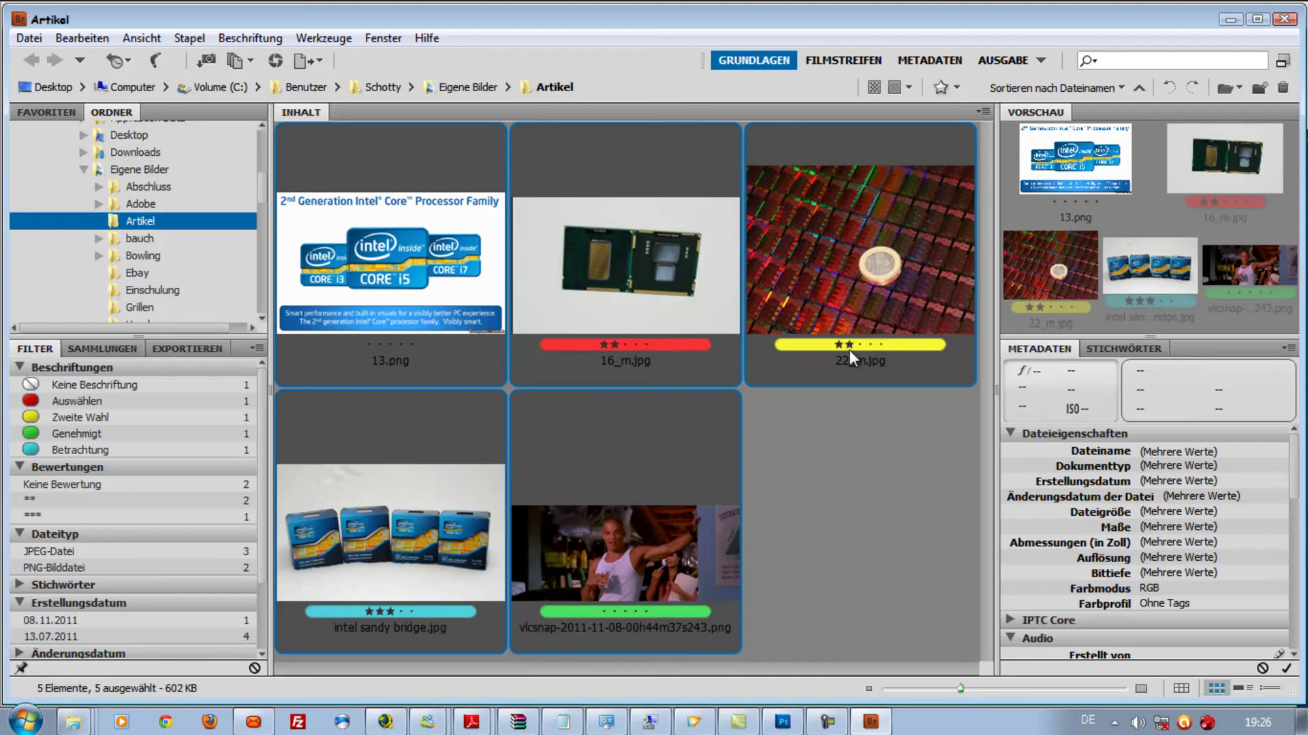
Deselect all Artikel thumbnails with Ctrl+Shift+A
key(ctrl+shift+a)
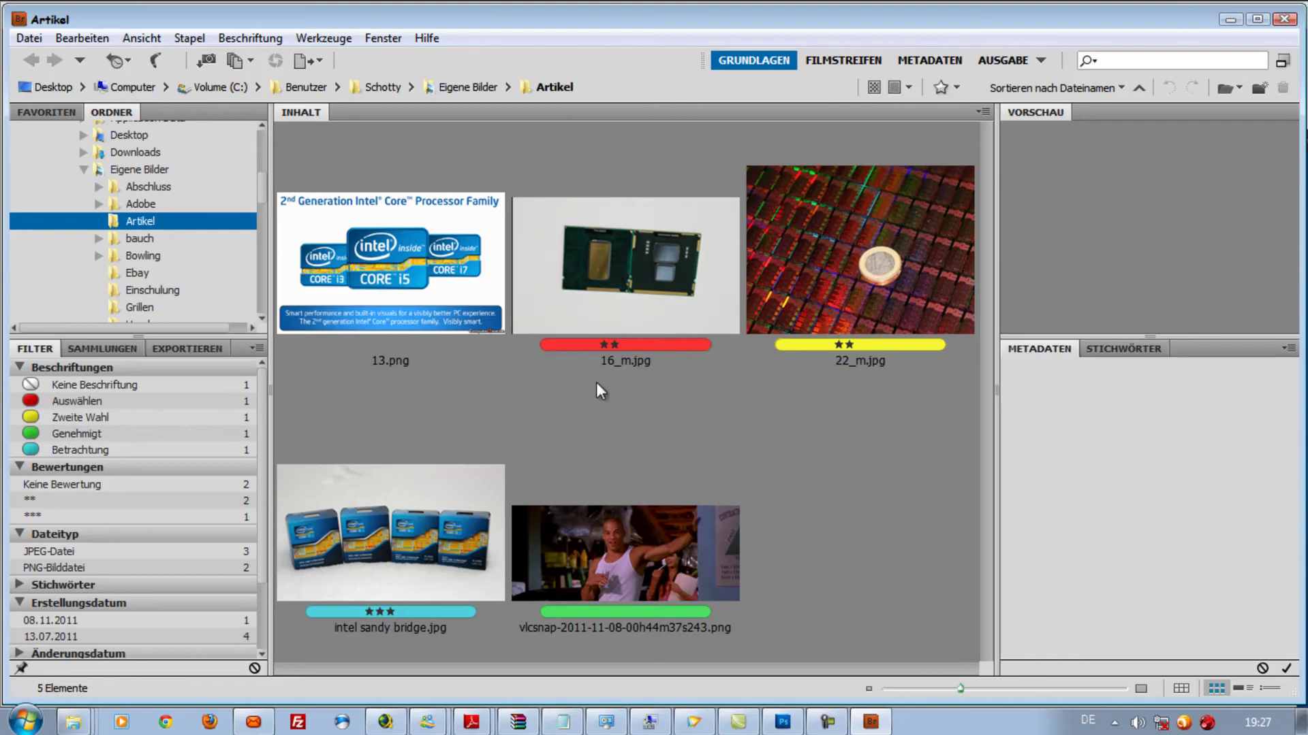
Filter the Artikel folder to the Auswählen label, briefly toggling the two-star rating filter on and off
click(75, 402)
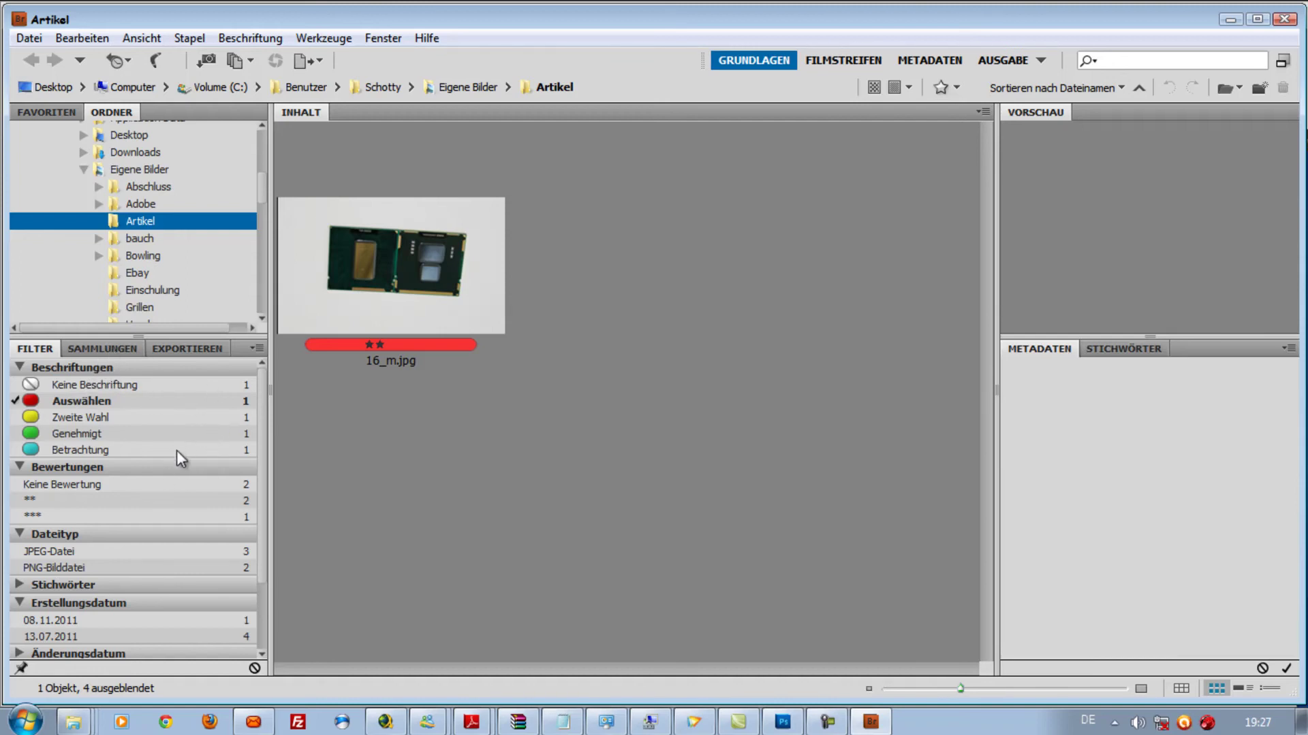
click(39, 500)
click(29, 501)
Clear the Auswählen label filter so all five Artikel images are listed
click(71, 402)
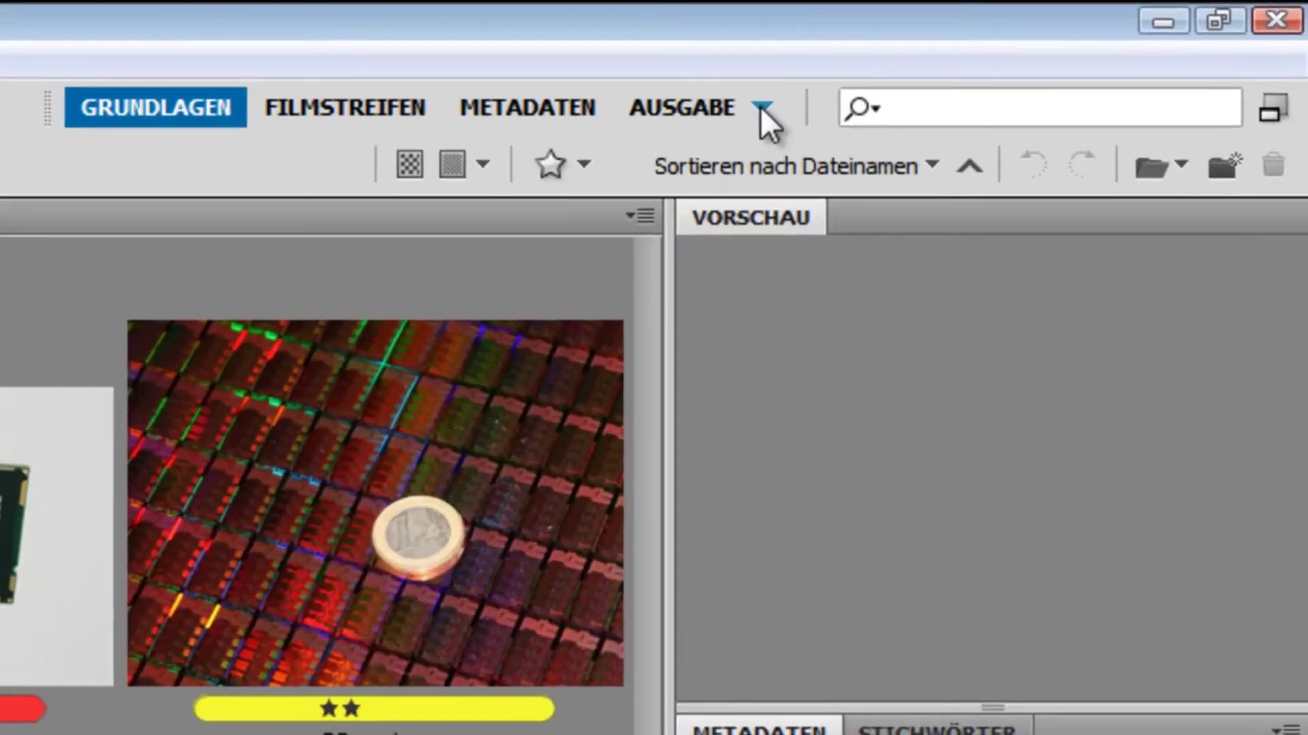
Activate the Ausgabe workspace with PDF output, 2*2 Zellen template, A4 and 300 ppi
click(782, 105)
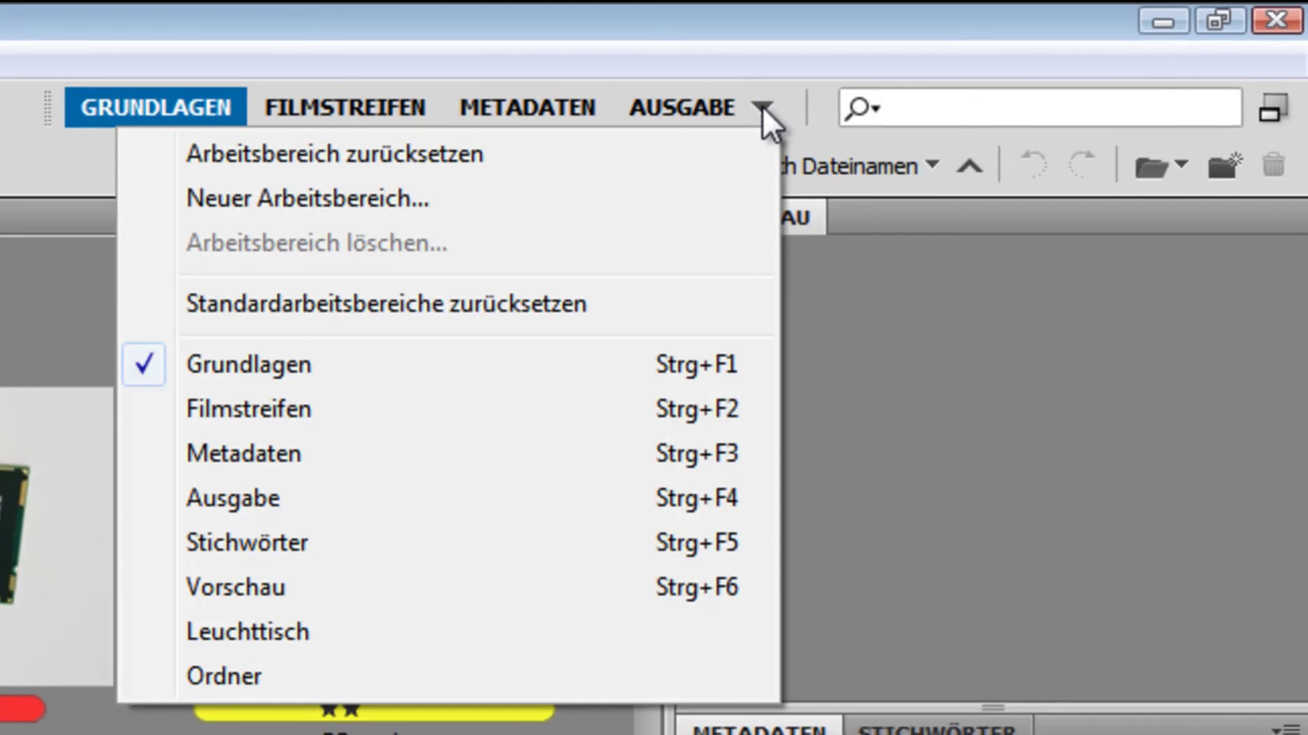
click(700, 102)
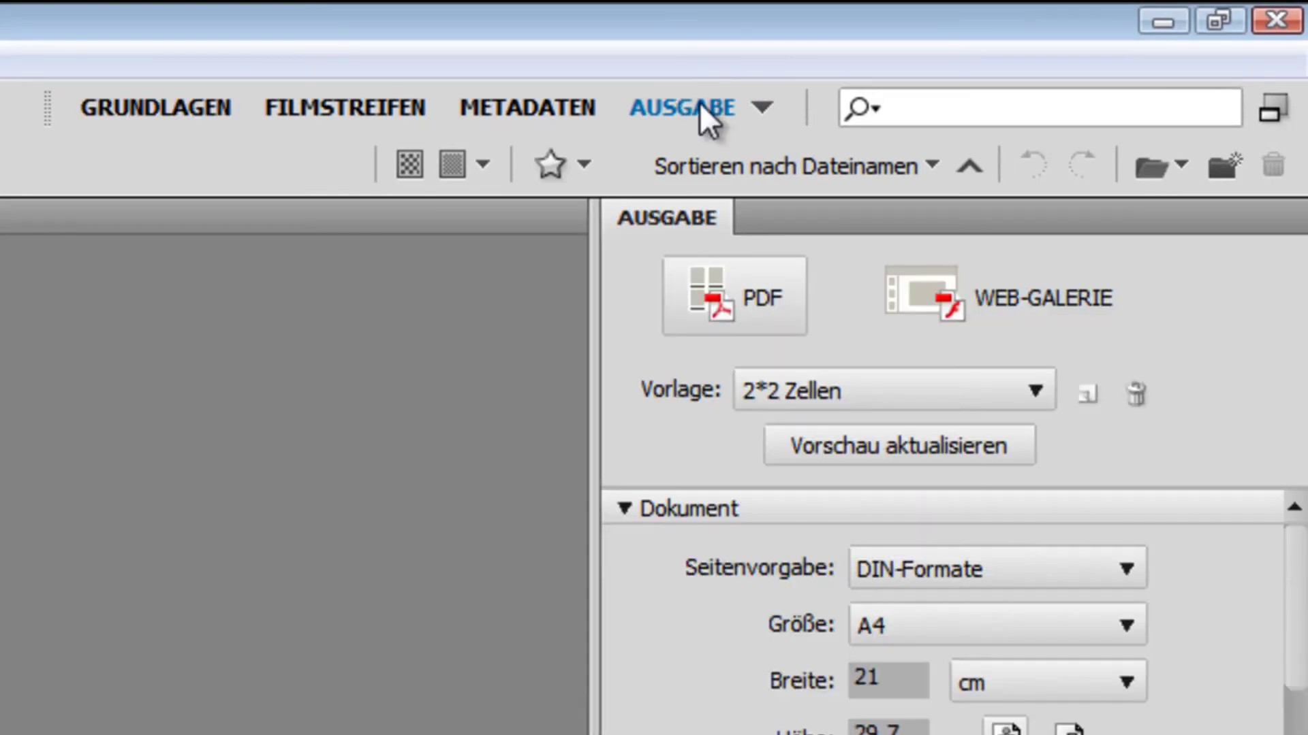
click(704, 103)
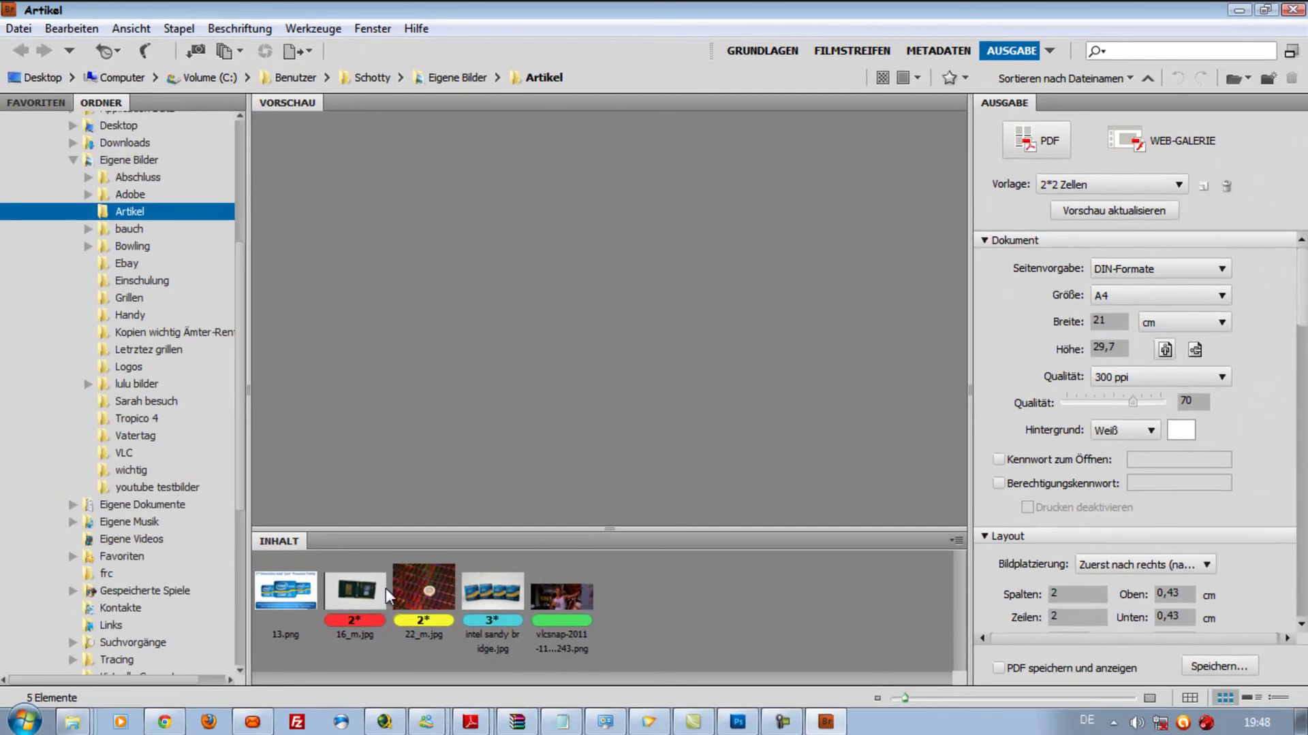
Select all five Artikel images, from 13.png through the last thumbnail
click(286, 591)
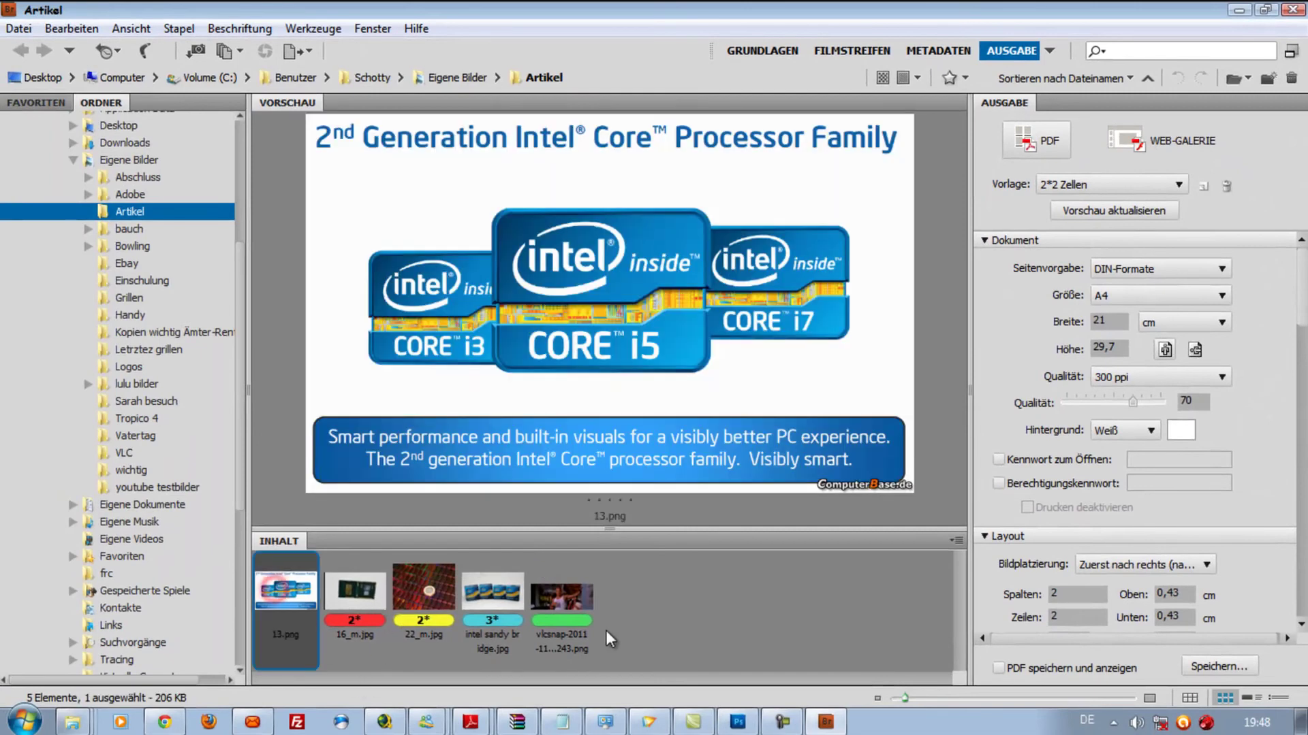
shift+click(570, 606)
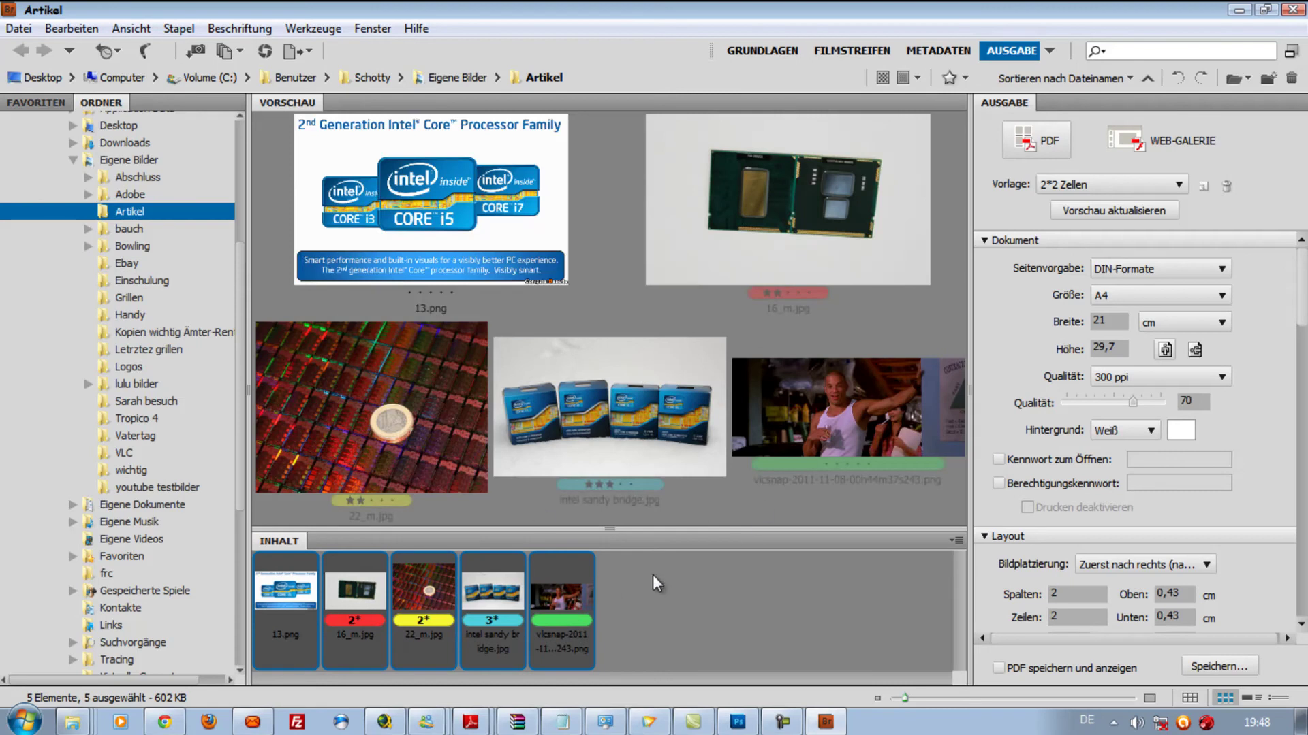
Choose the 5*8 Kontaktabzug output template, giving 5 columns and 8 rows
click(1179, 185)
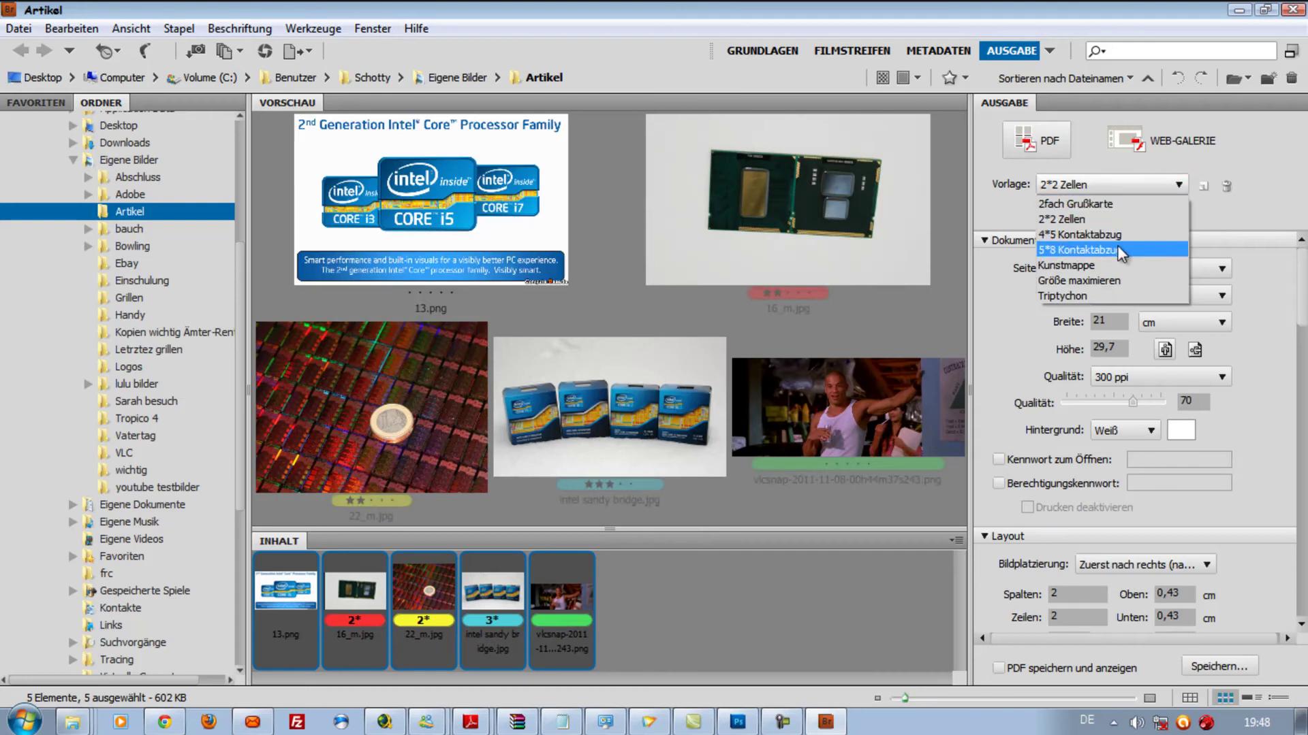
click(1093, 251)
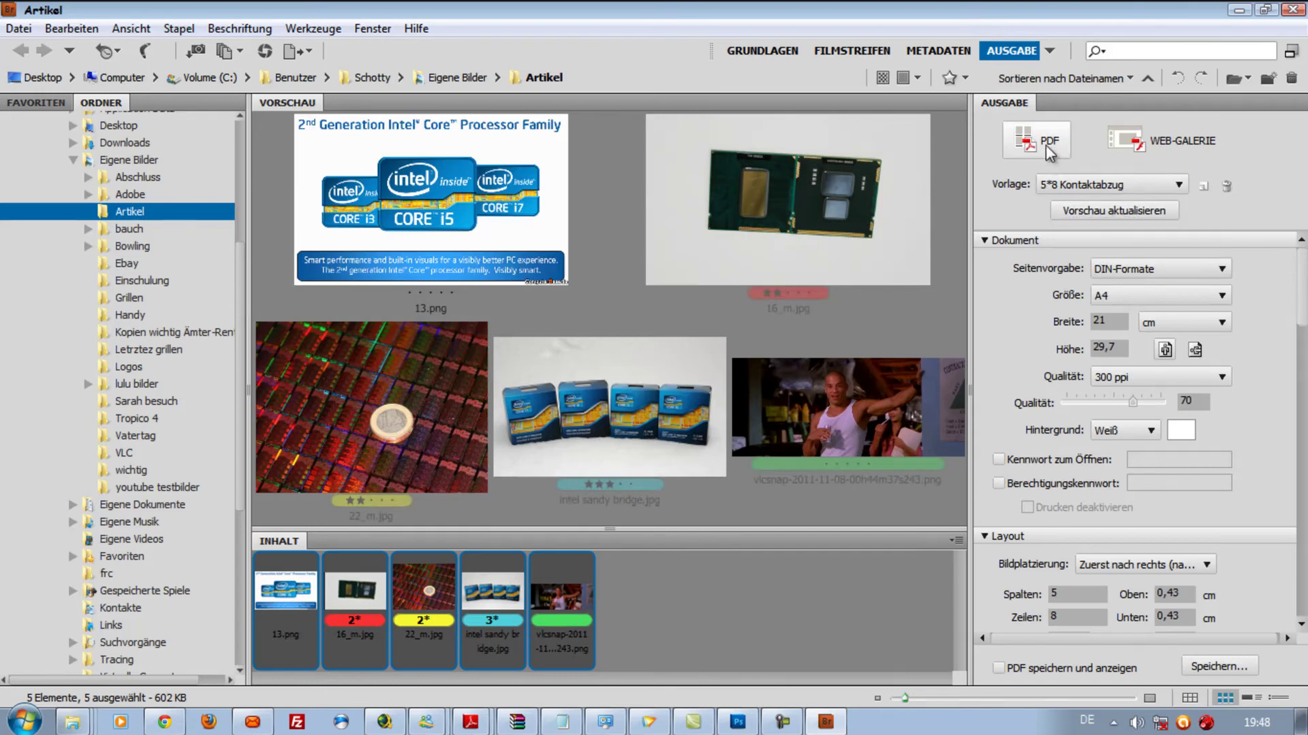
Refresh the preview to show the five images in one row on an A4 page
click(1113, 213)
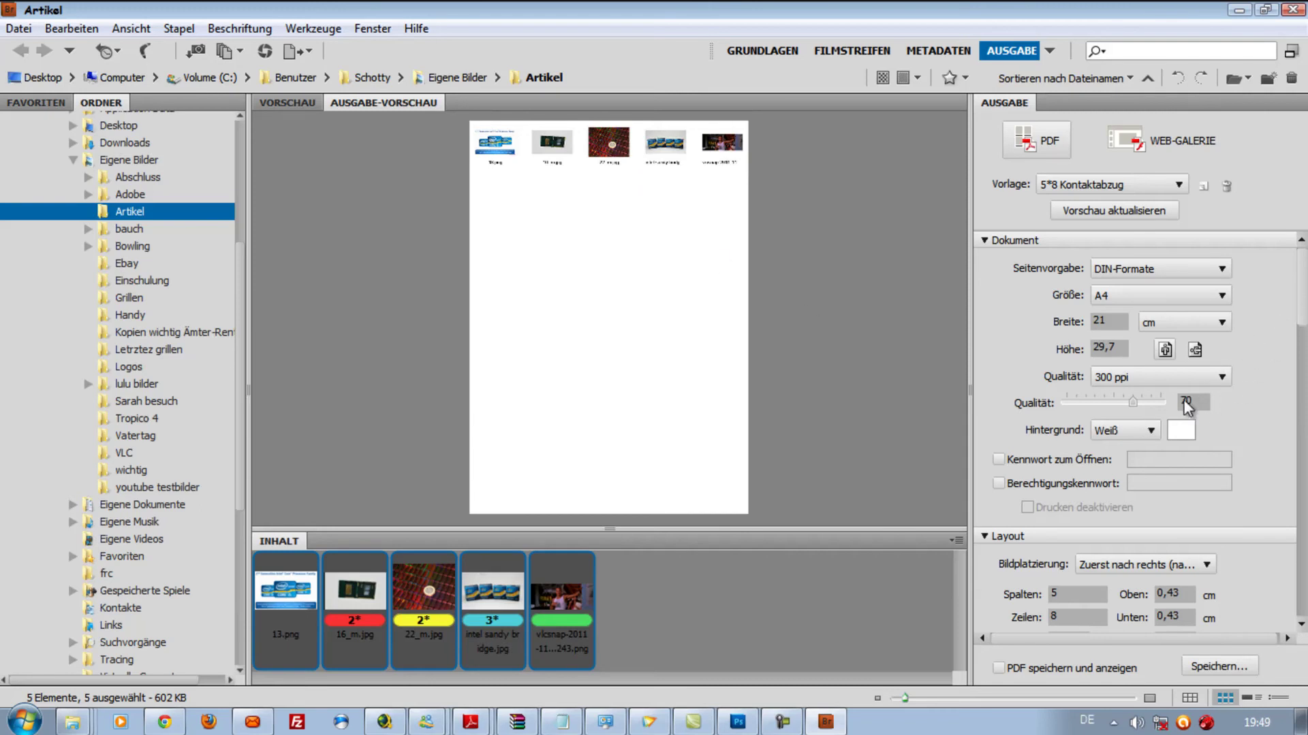
click(1222, 269)
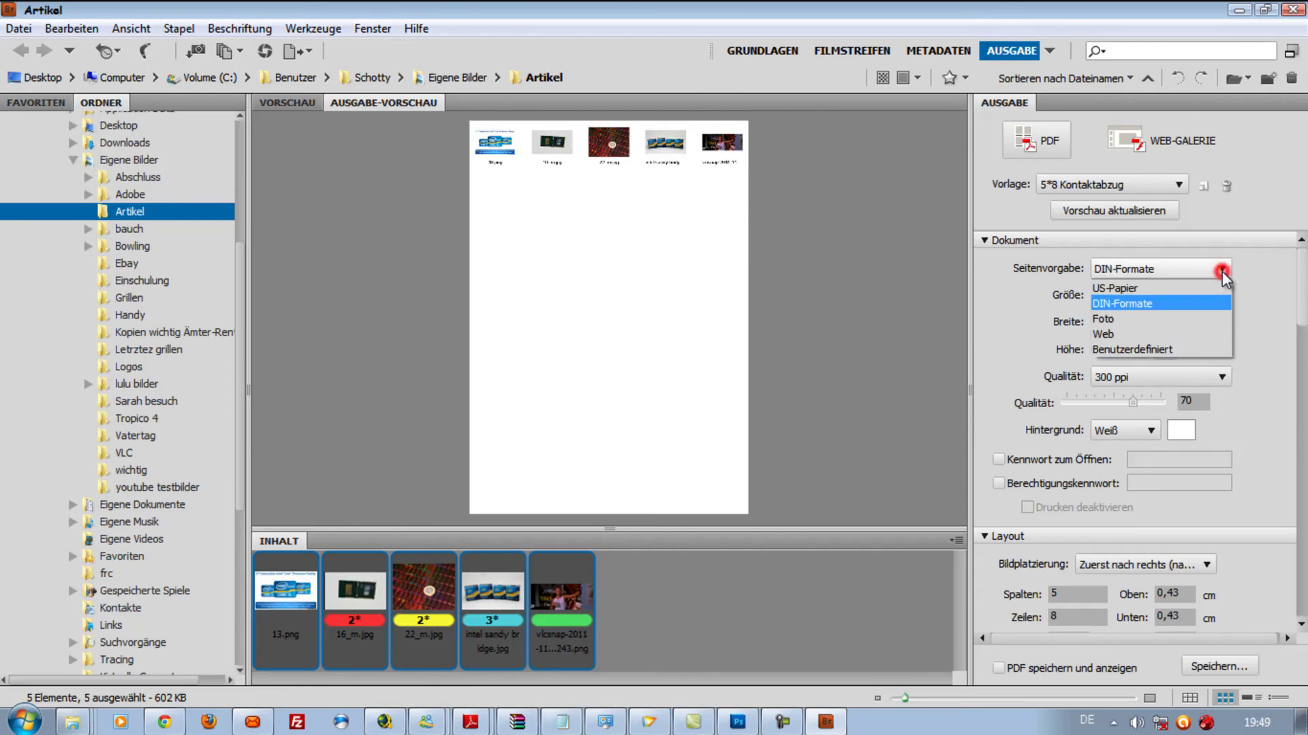
click(1221, 271)
click(1221, 270)
click(1220, 297)
click(1221, 297)
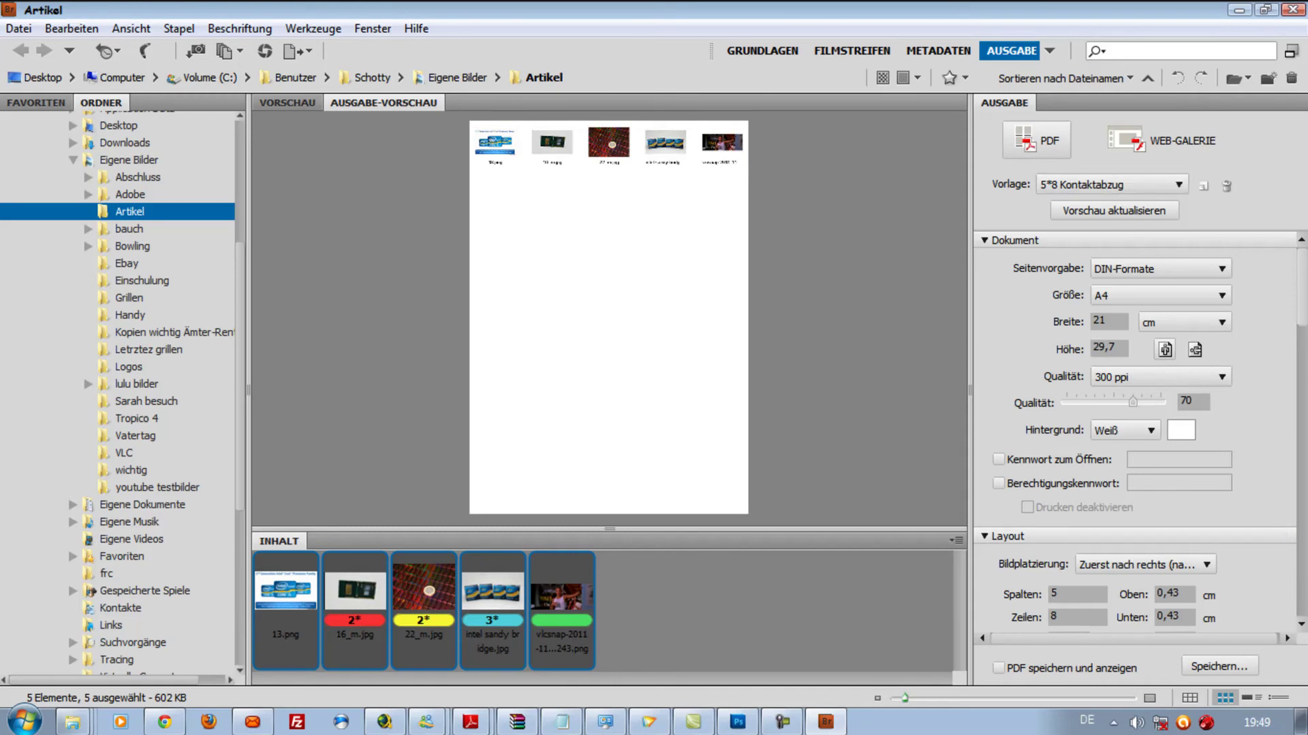
mouse_move(1302, 293)
mouse_down()
mouse_move(1302, 487)
mouse_move(1302, 435)
mouse_up()
scroll(1150, 306, up, 5)
scroll(1151, 306, up, 3)
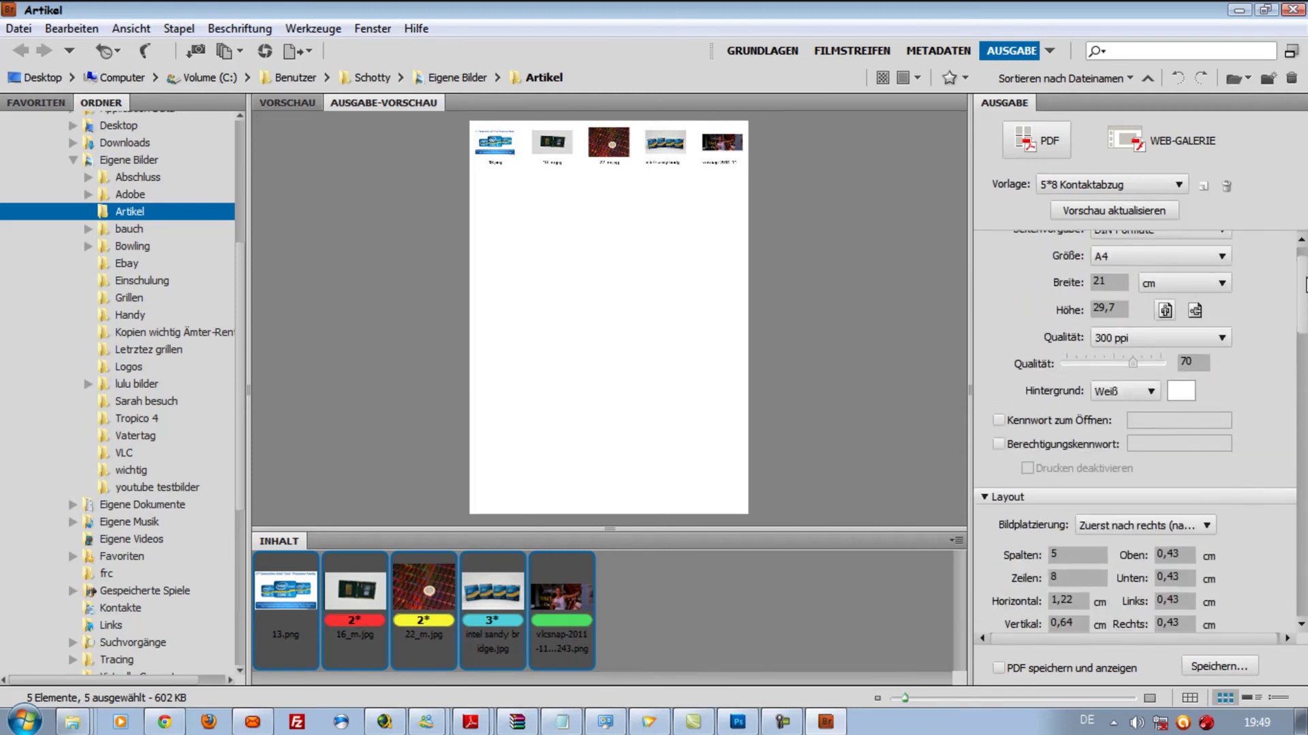
scroll(1151, 307, up, 2)
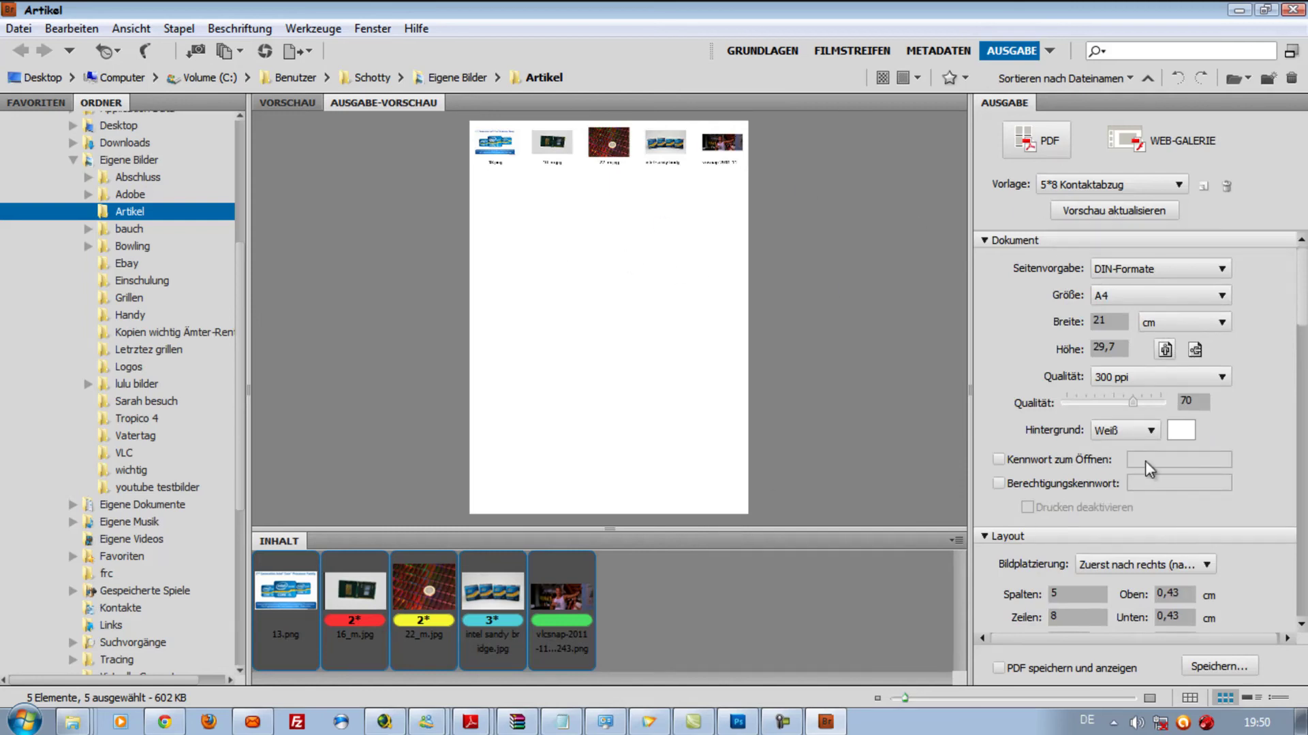
Switch the contact sheet to landscape 29,7 × 21 cm, refresh the preview, and bring up the PDF save dialog
click(1195, 349)
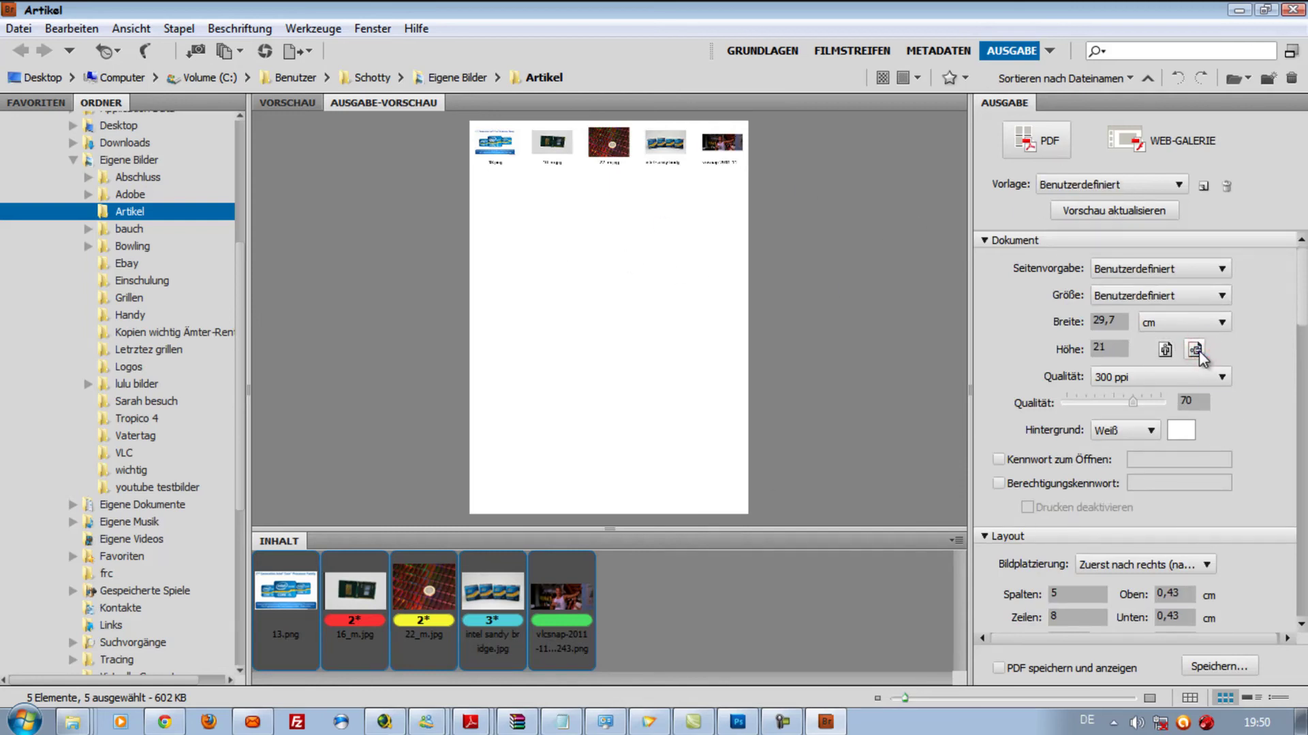
click(1113, 210)
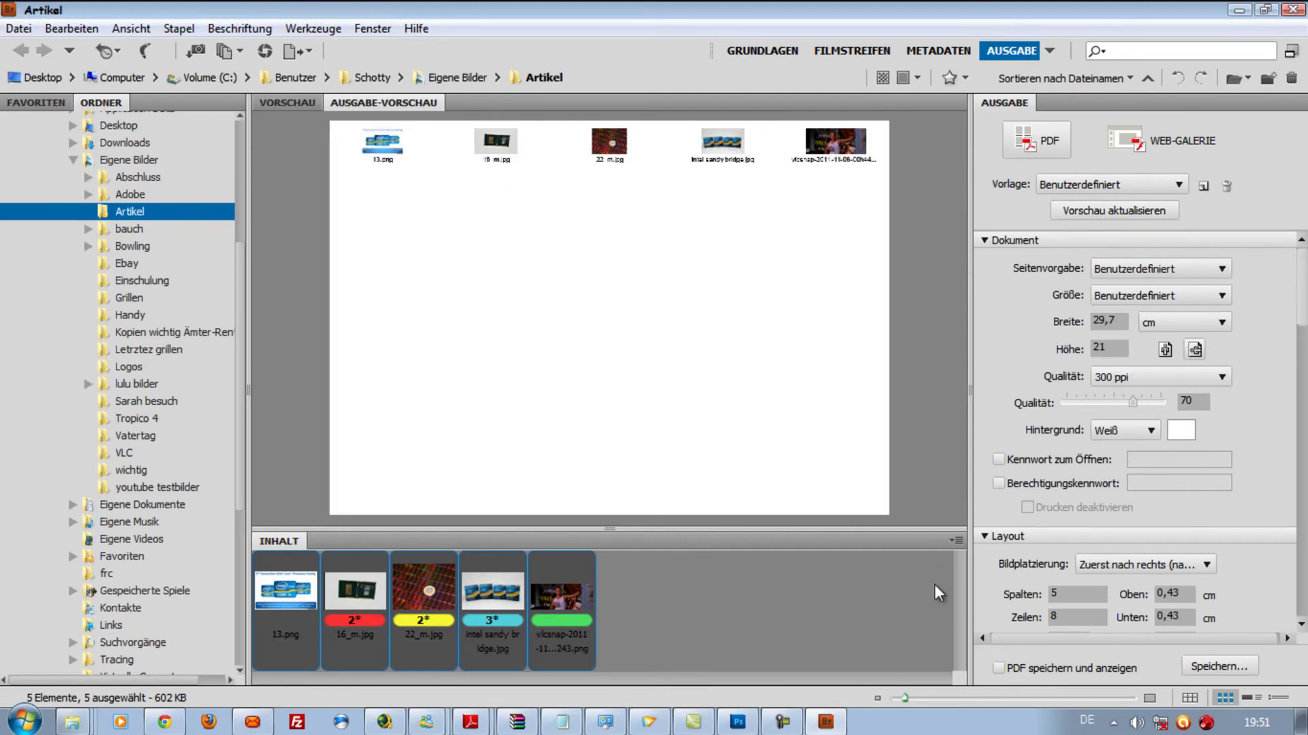
click(1226, 667)
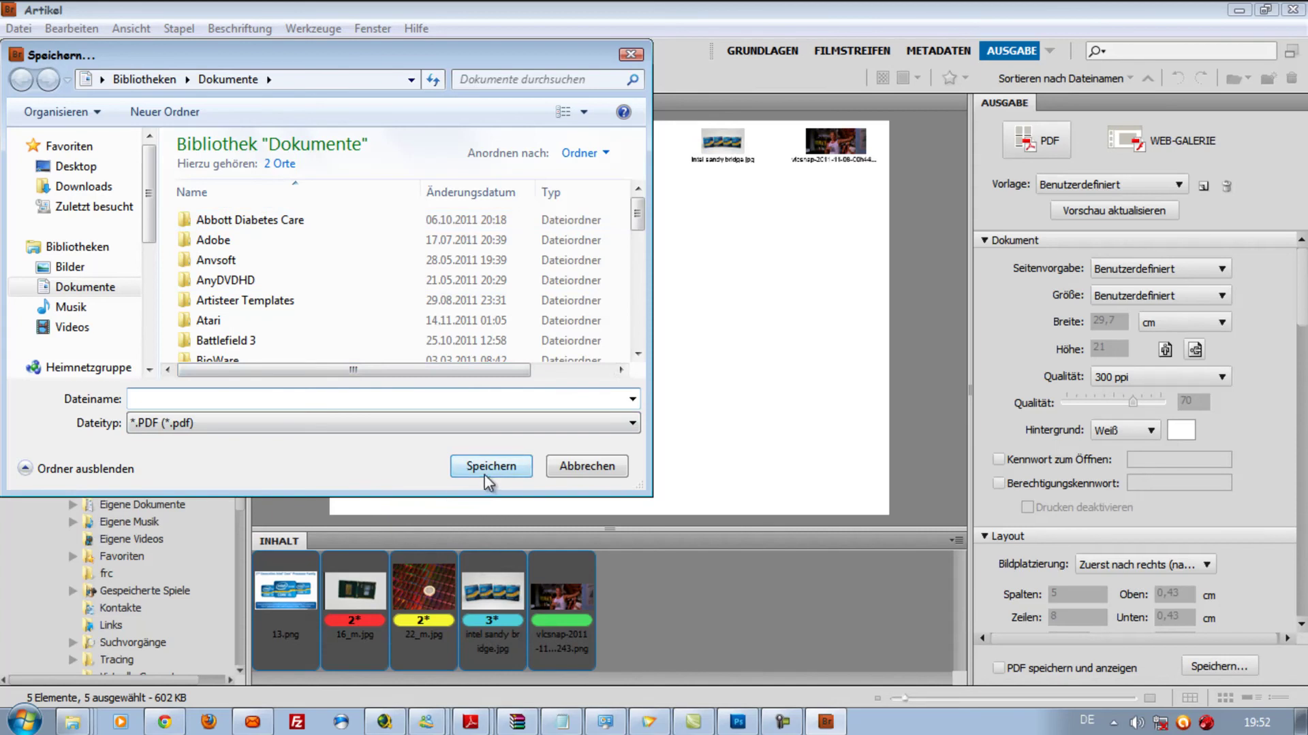
Save the landscape contact-sheet PDF, then close Adobe Bridge
click(581, 471)
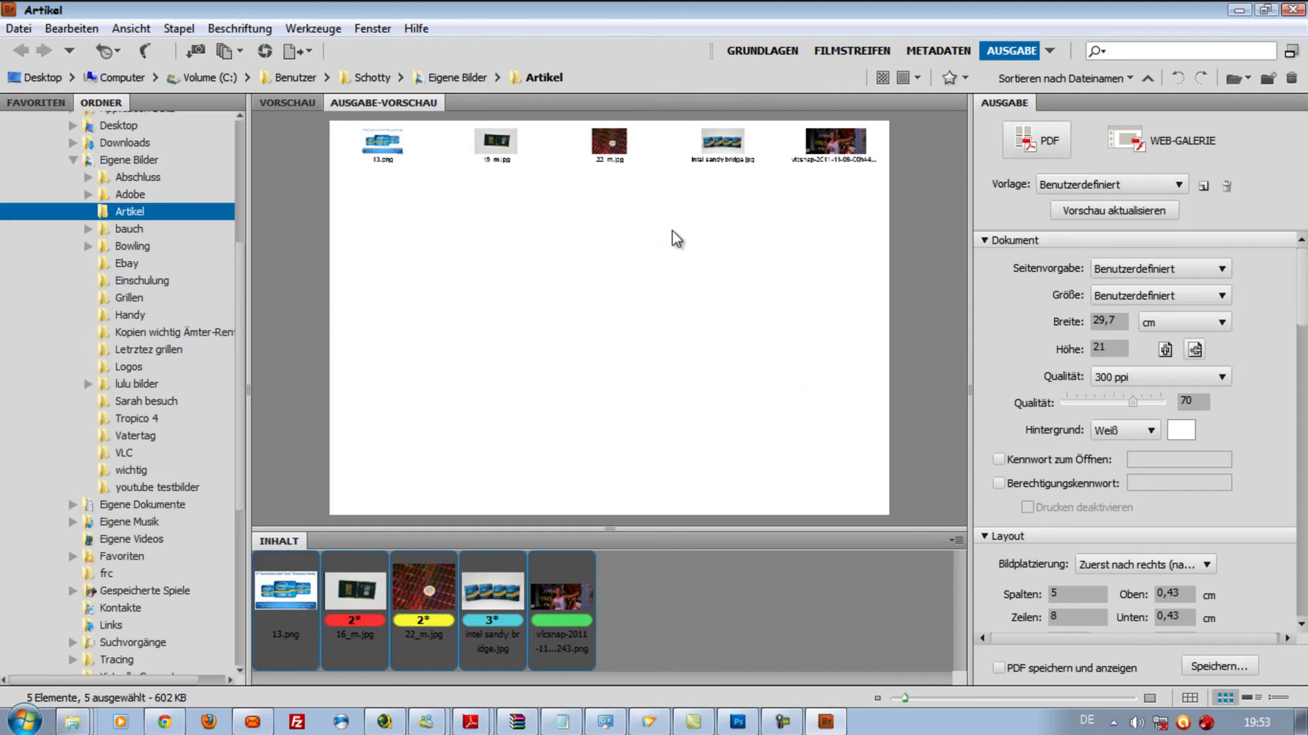
click(1293, 10)
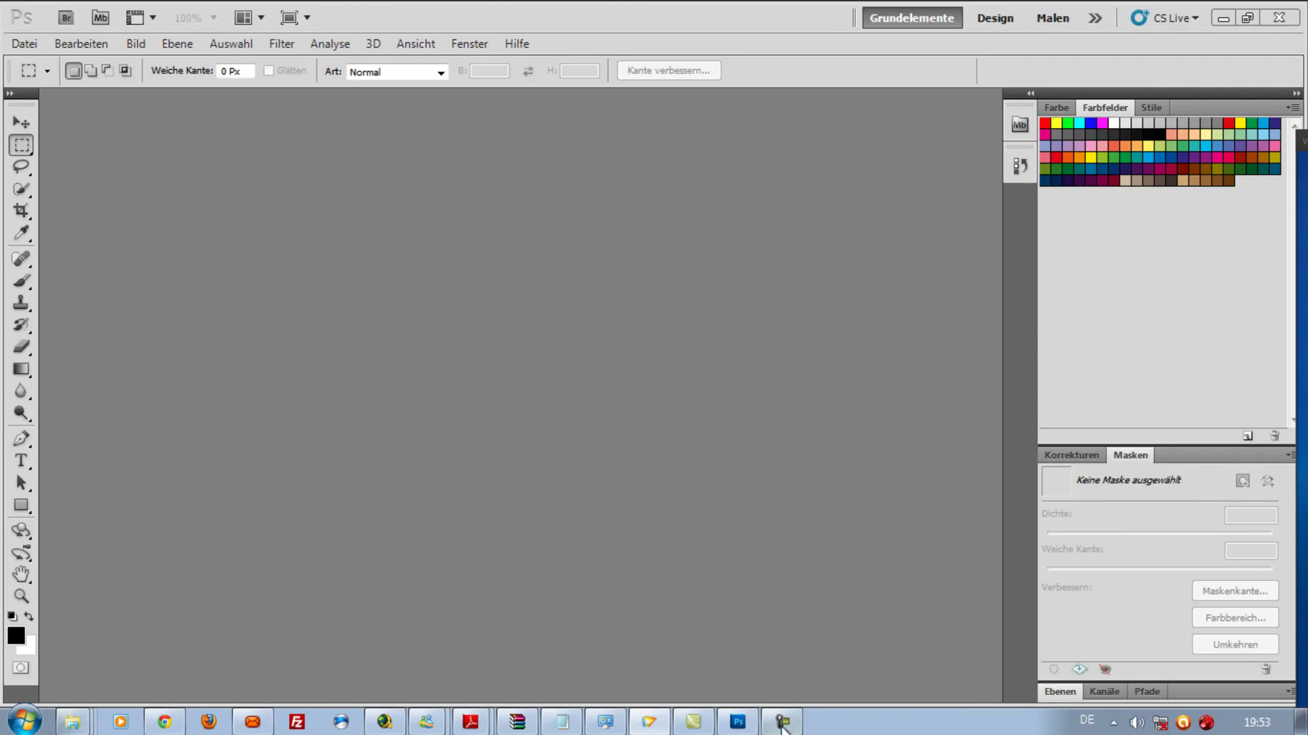
Bring Photoshop CS5 forward and show the Artikel folder's five images in Mini Bridge
click(660, 450)
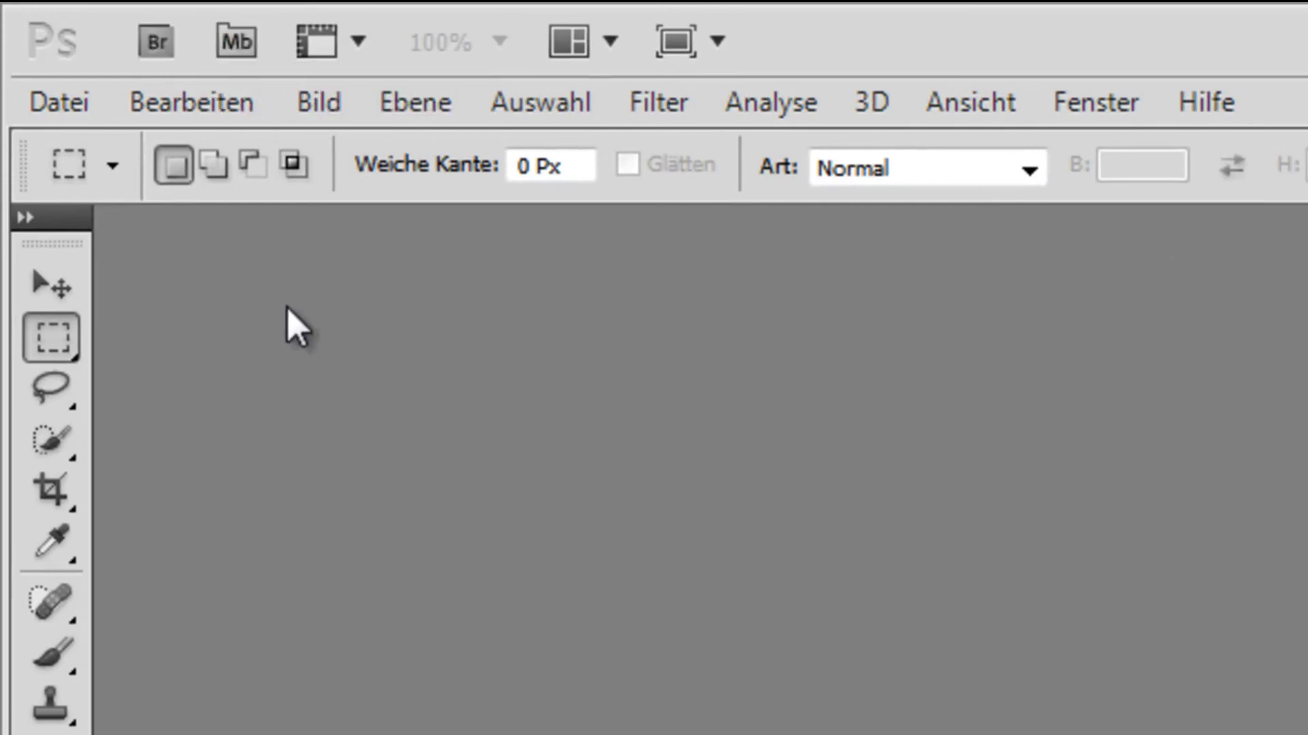
click(244, 46)
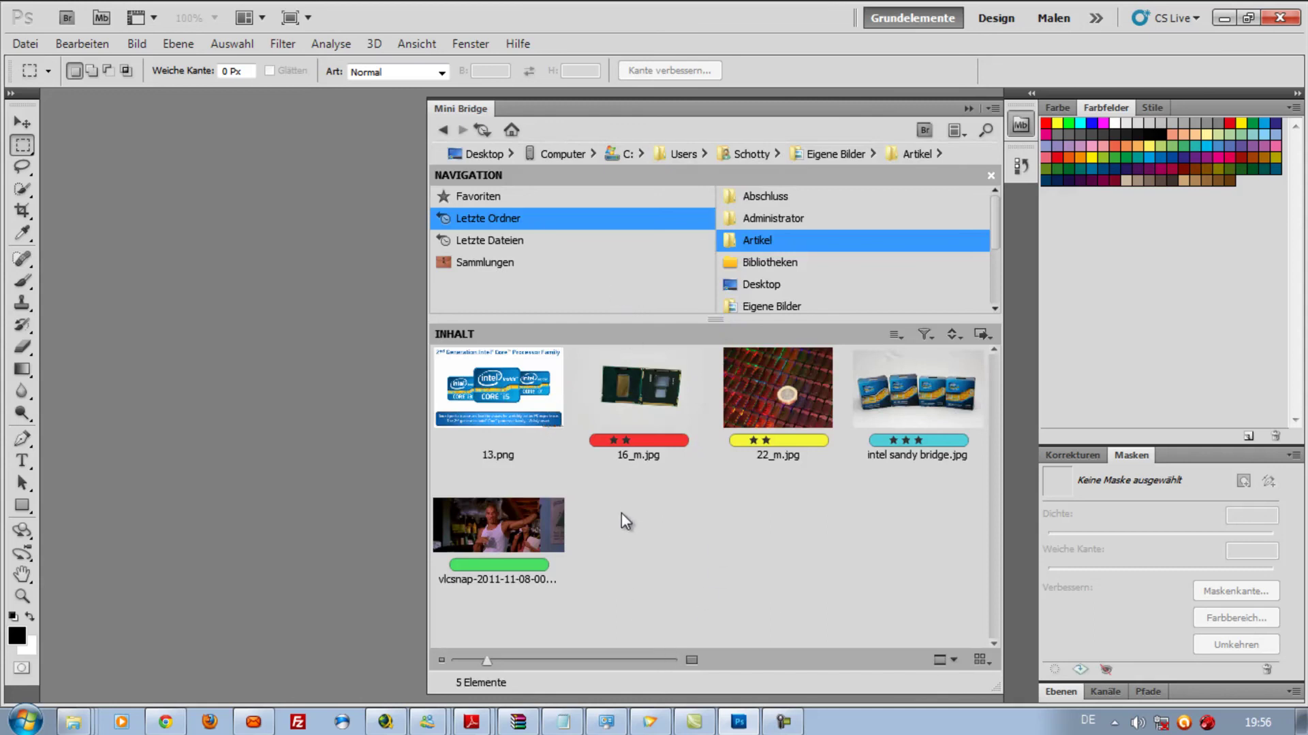
Enlarge the Mini Bridge thumbnails and make the panel shorter and narrower
mouse_move(487, 660)
mouse_down()
mouse_move(506, 675)
mouse_move(483, 676)
mouse_up()
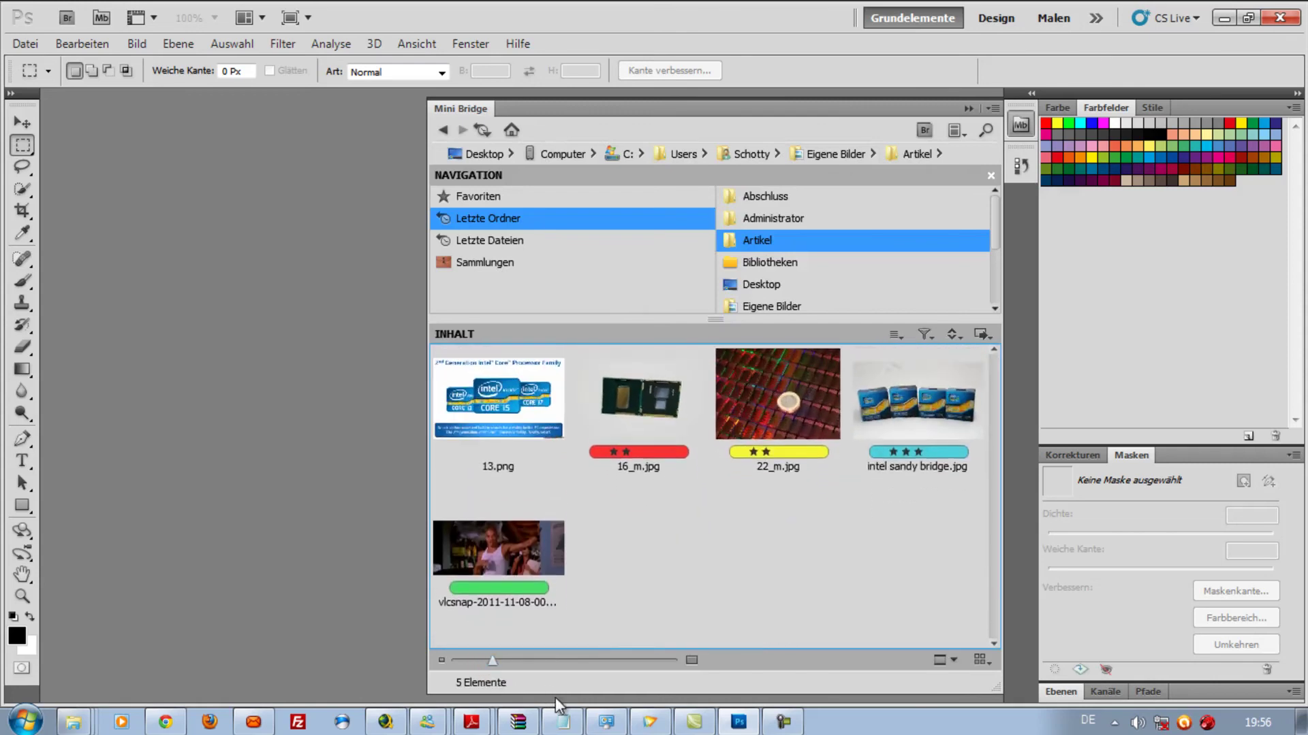
mouse_move(554, 695)
mouse_down()
mouse_move(560, 531)
mouse_move(571, 671)
mouse_up()
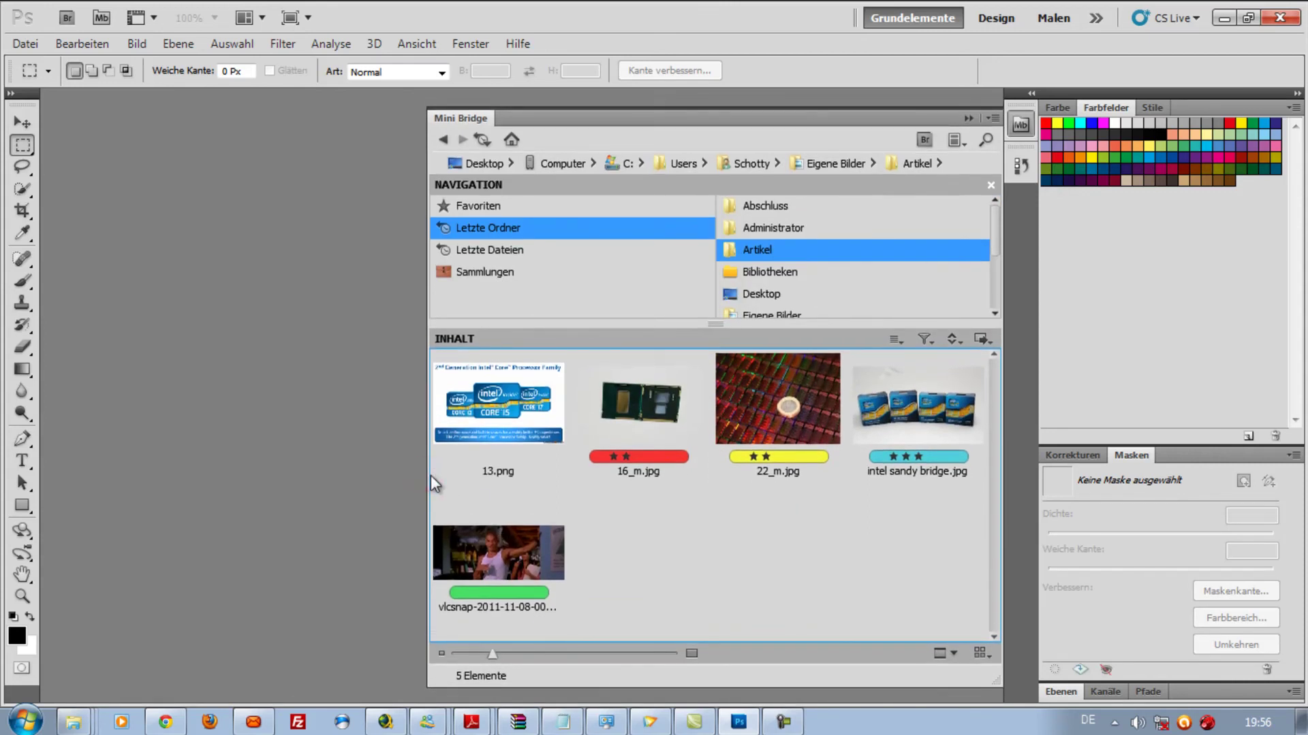
mouse_move(430, 475)
mouse_down()
mouse_move(531, 475)
mouse_move(429, 478)
mouse_up()
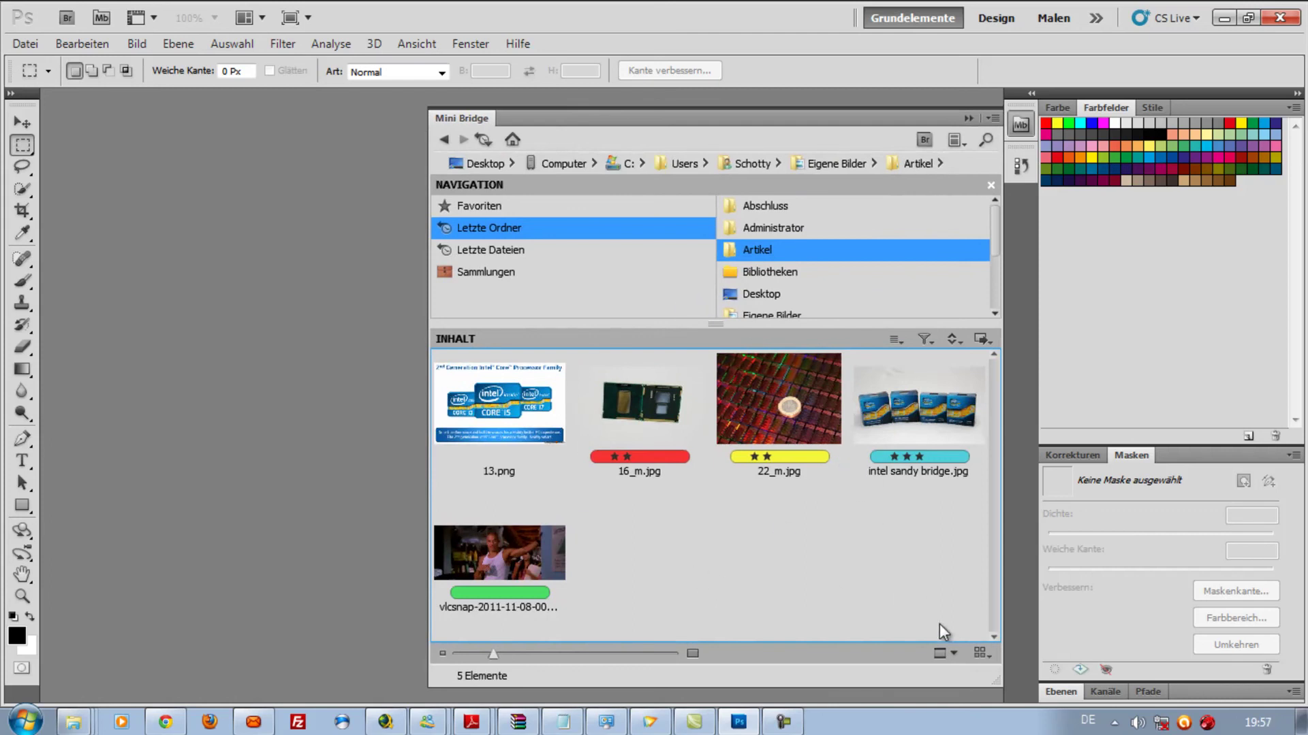
Try Filmstrip, then Details, and settle on List view with creation date, rating and label columns
click(979, 653)
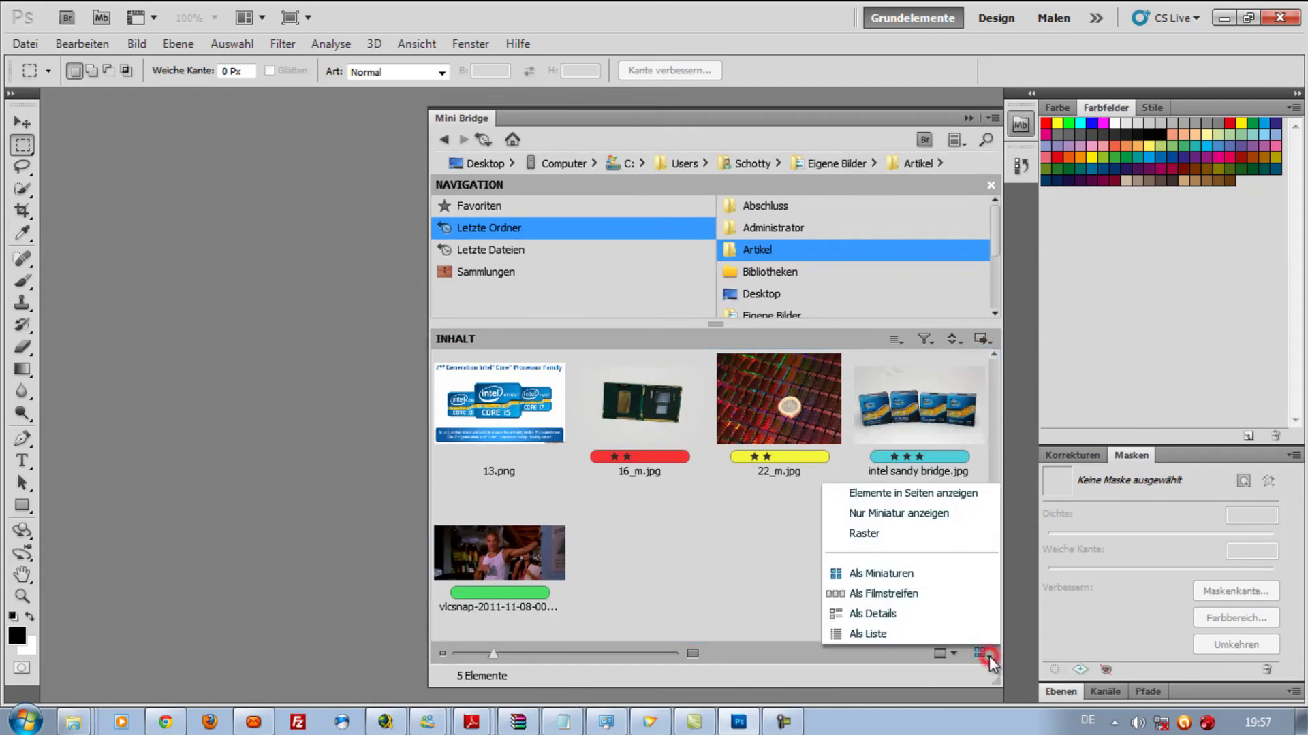
click(903, 595)
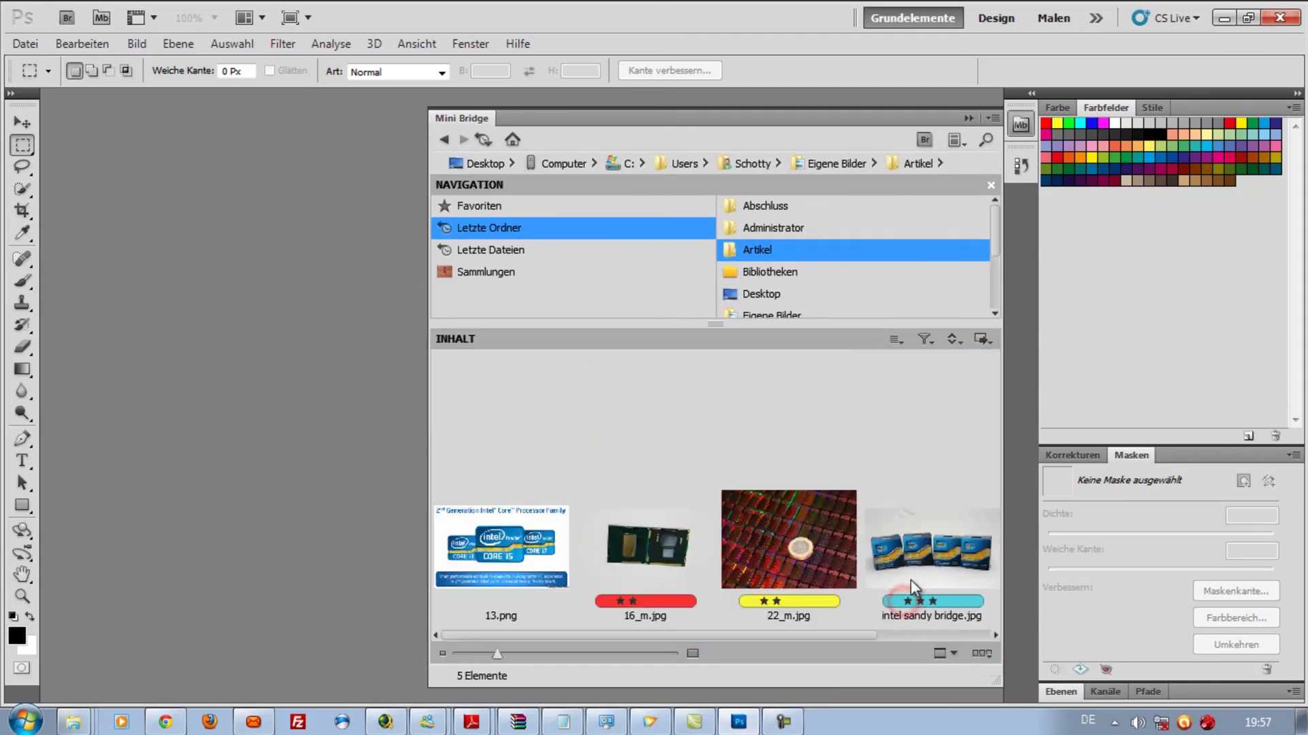
click(985, 655)
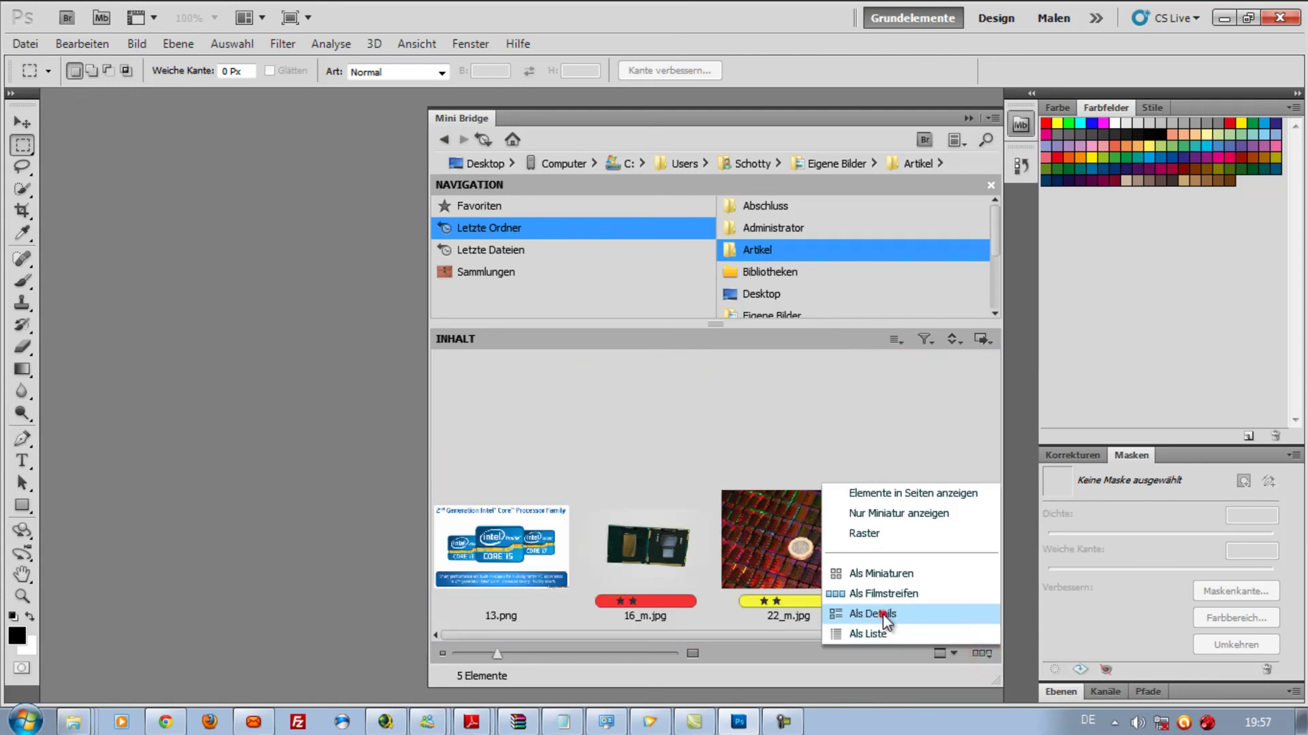
click(879, 616)
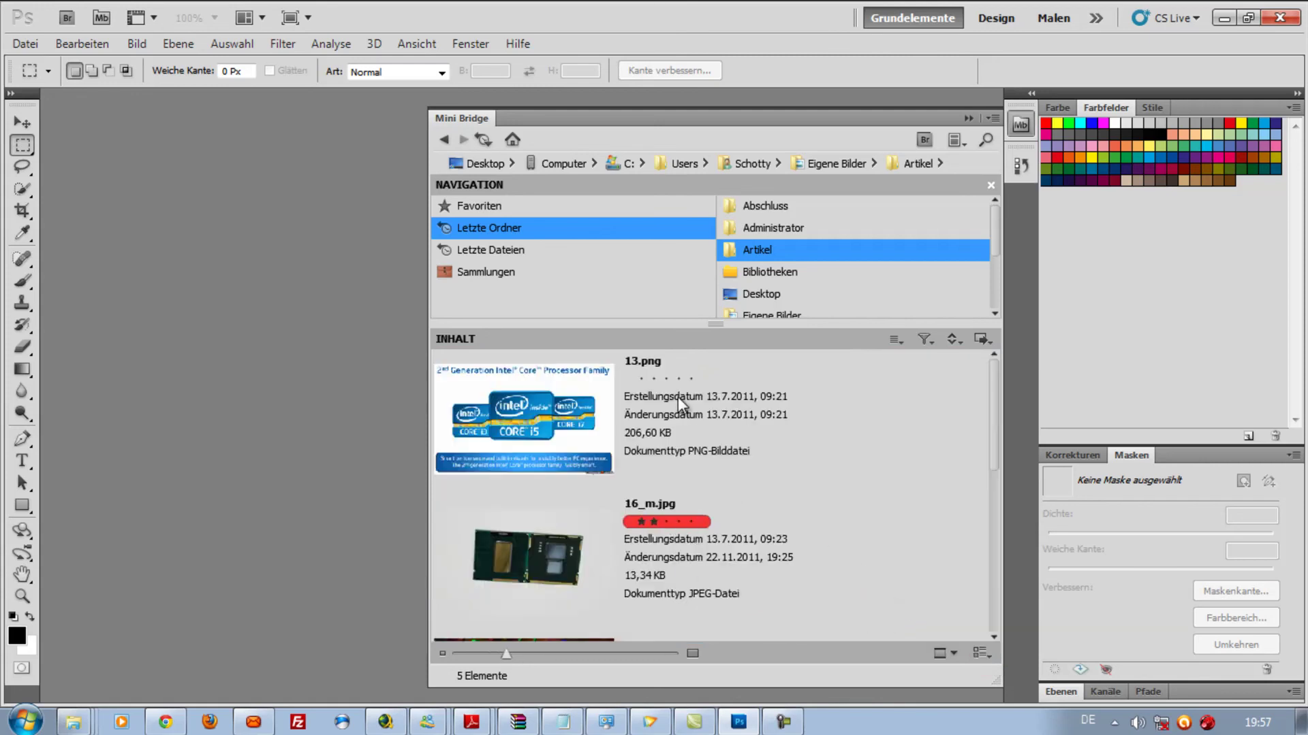
click(984, 653)
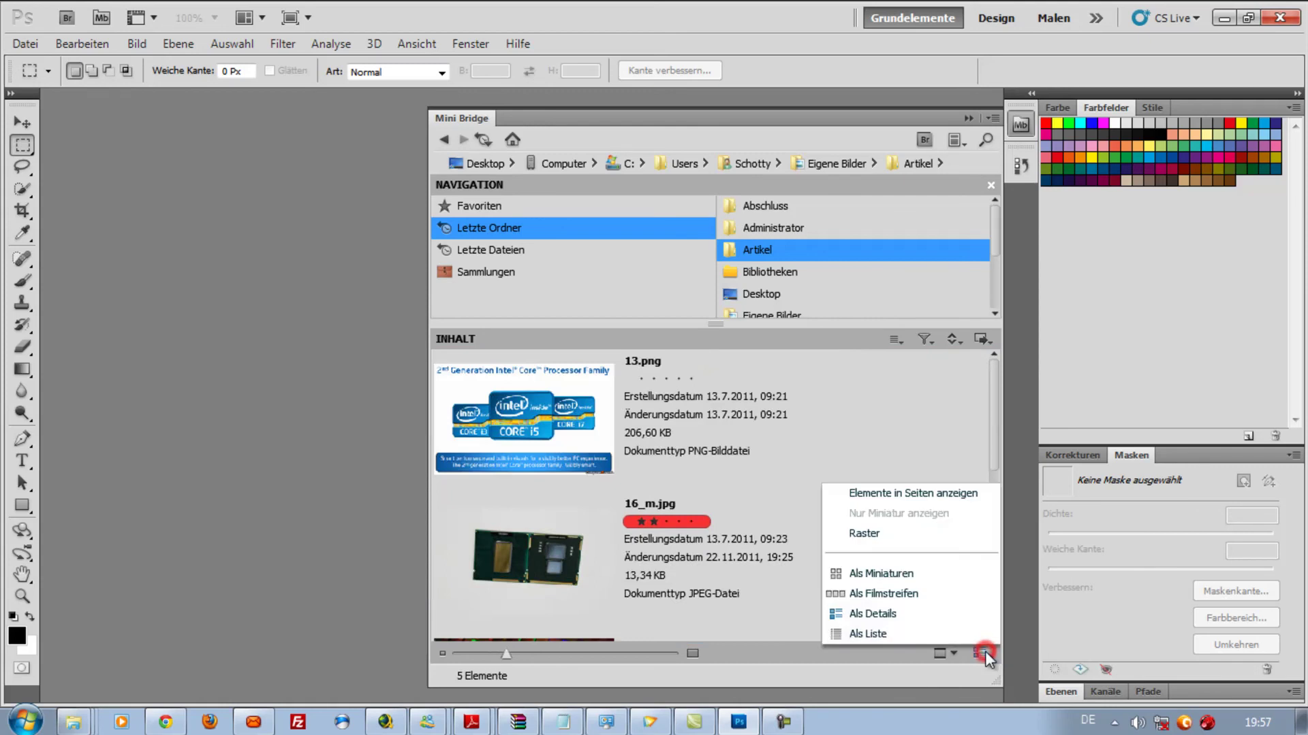
click(872, 635)
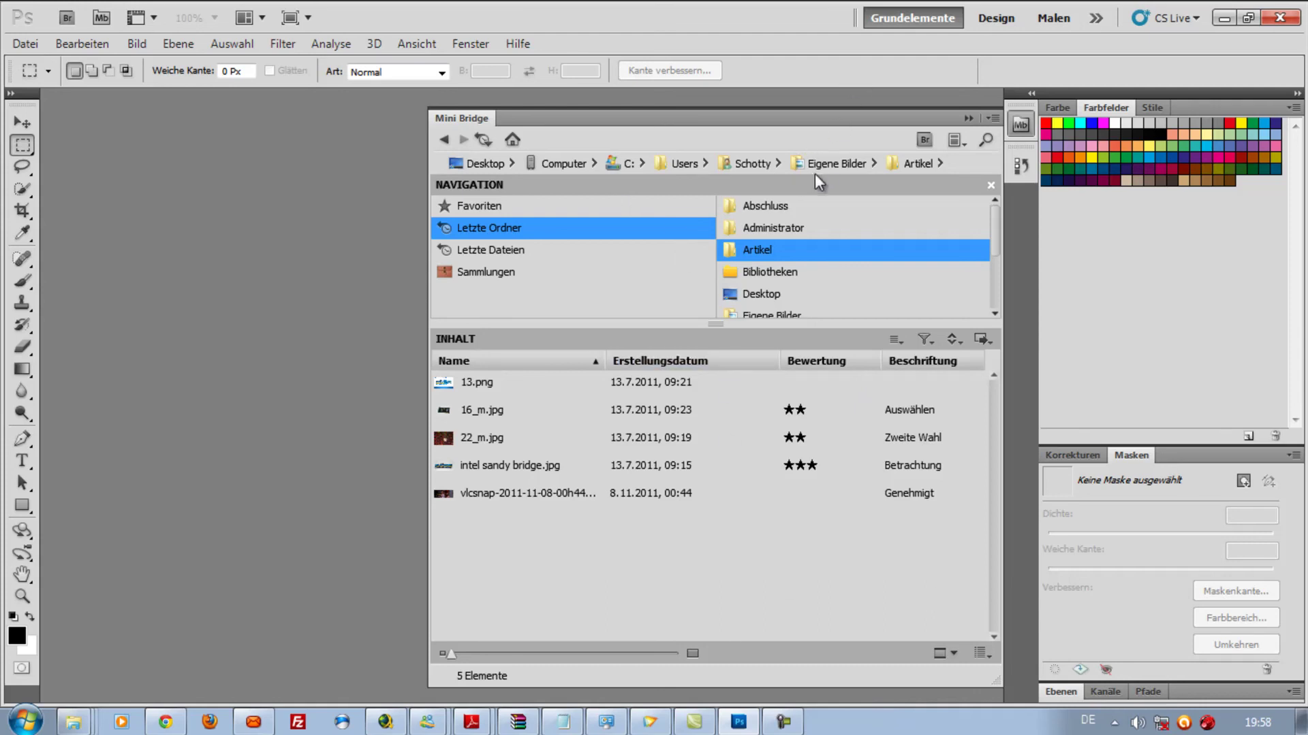
click(966, 145)
click(1020, 214)
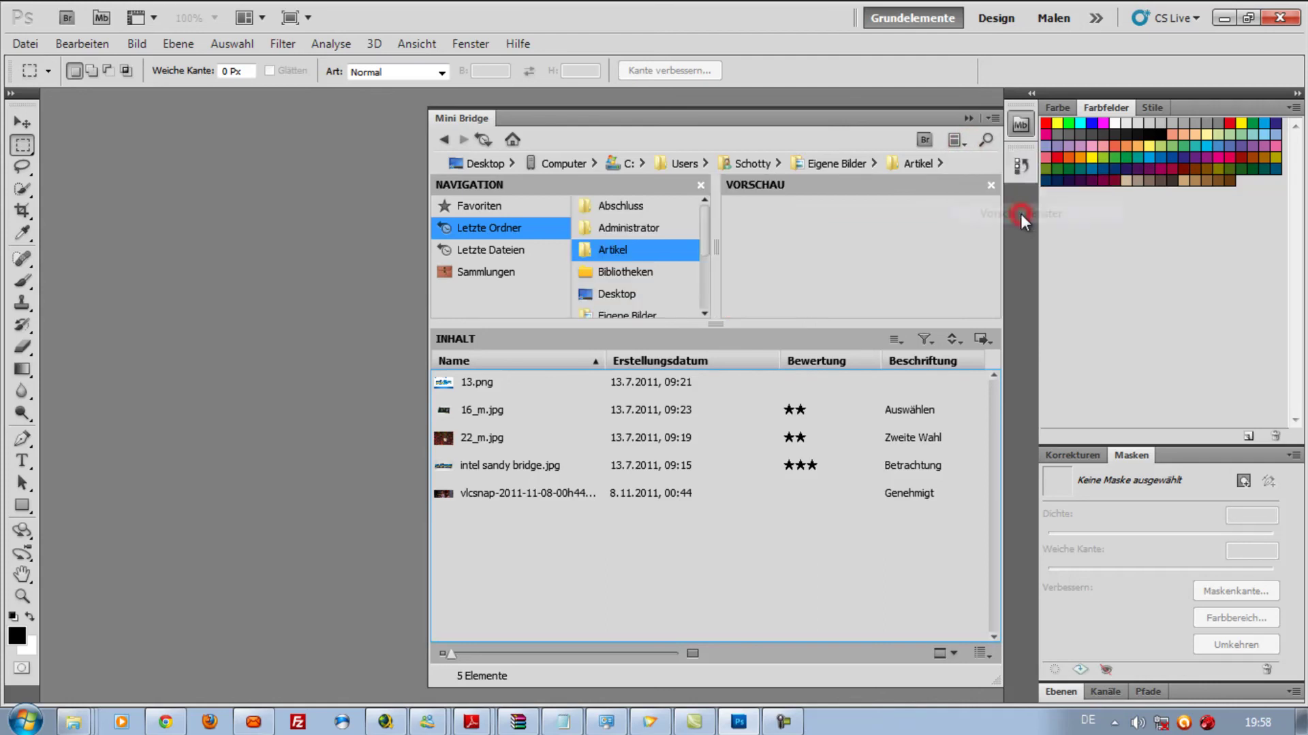
click(465, 384)
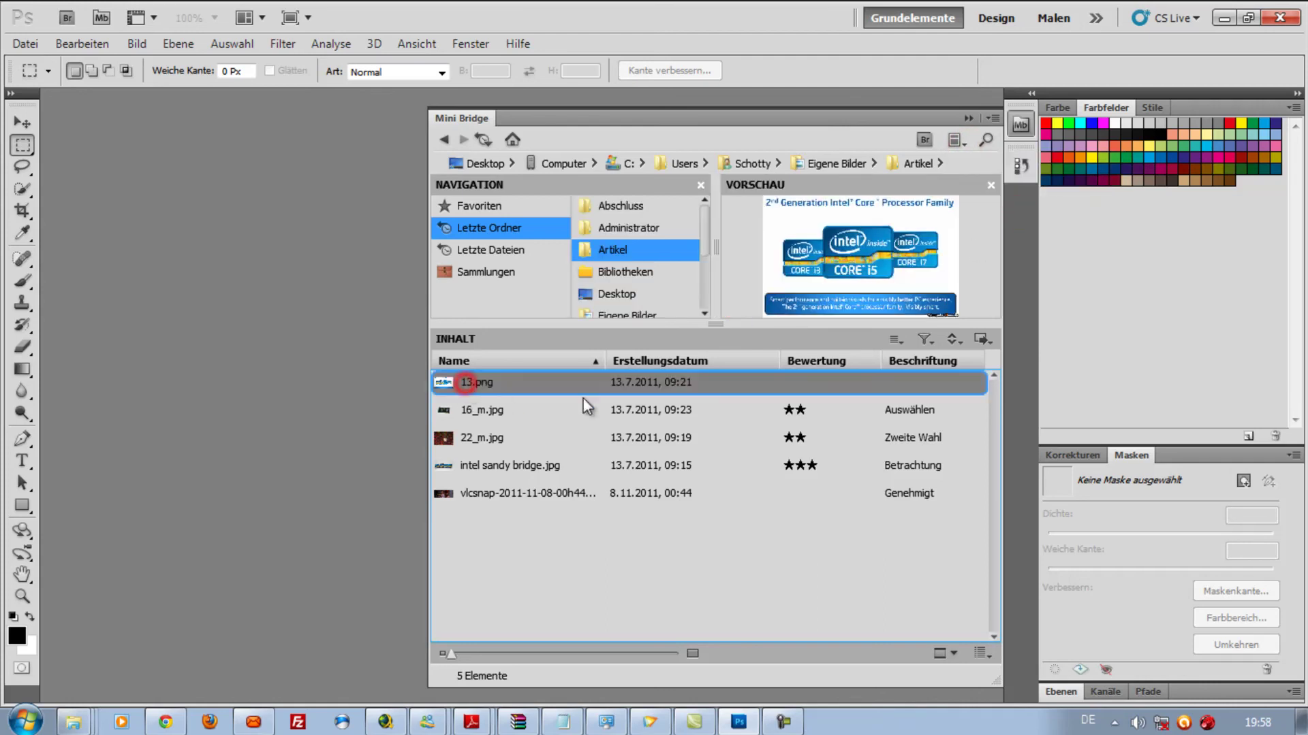
click(965, 144)
click(1003, 213)
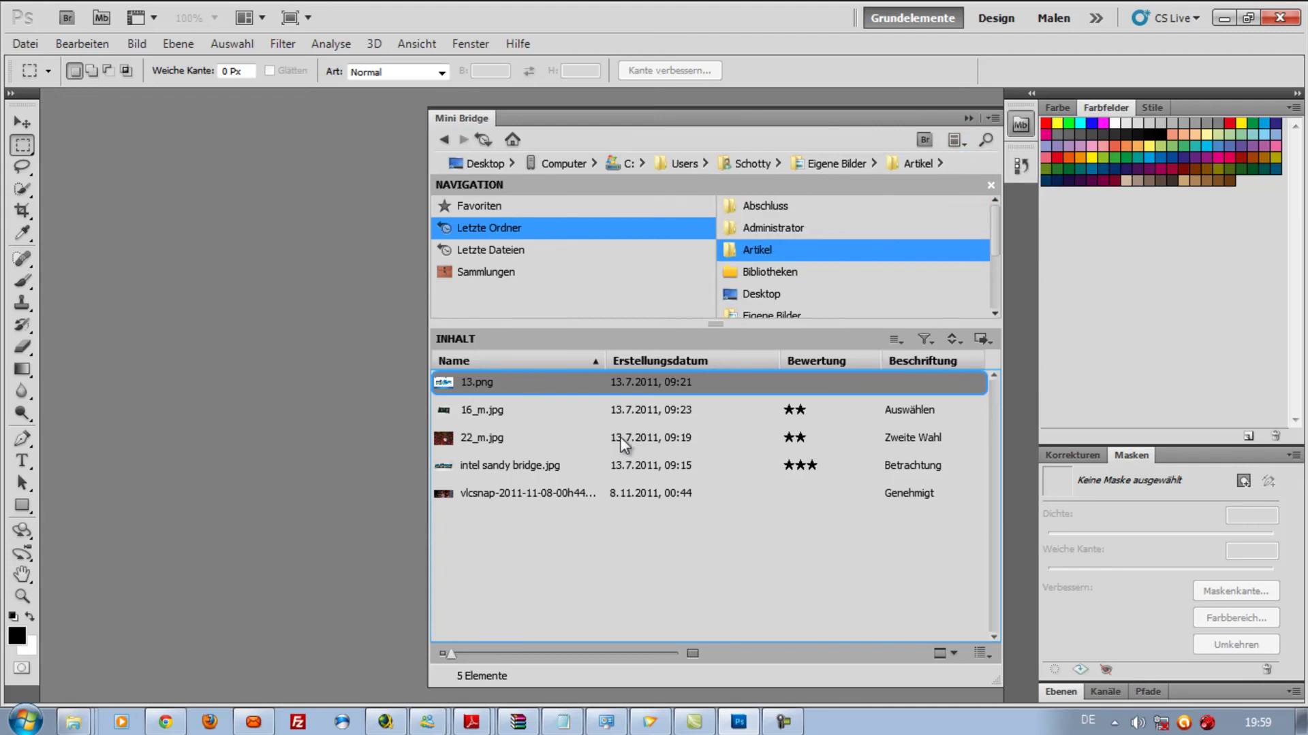
click(478, 412)
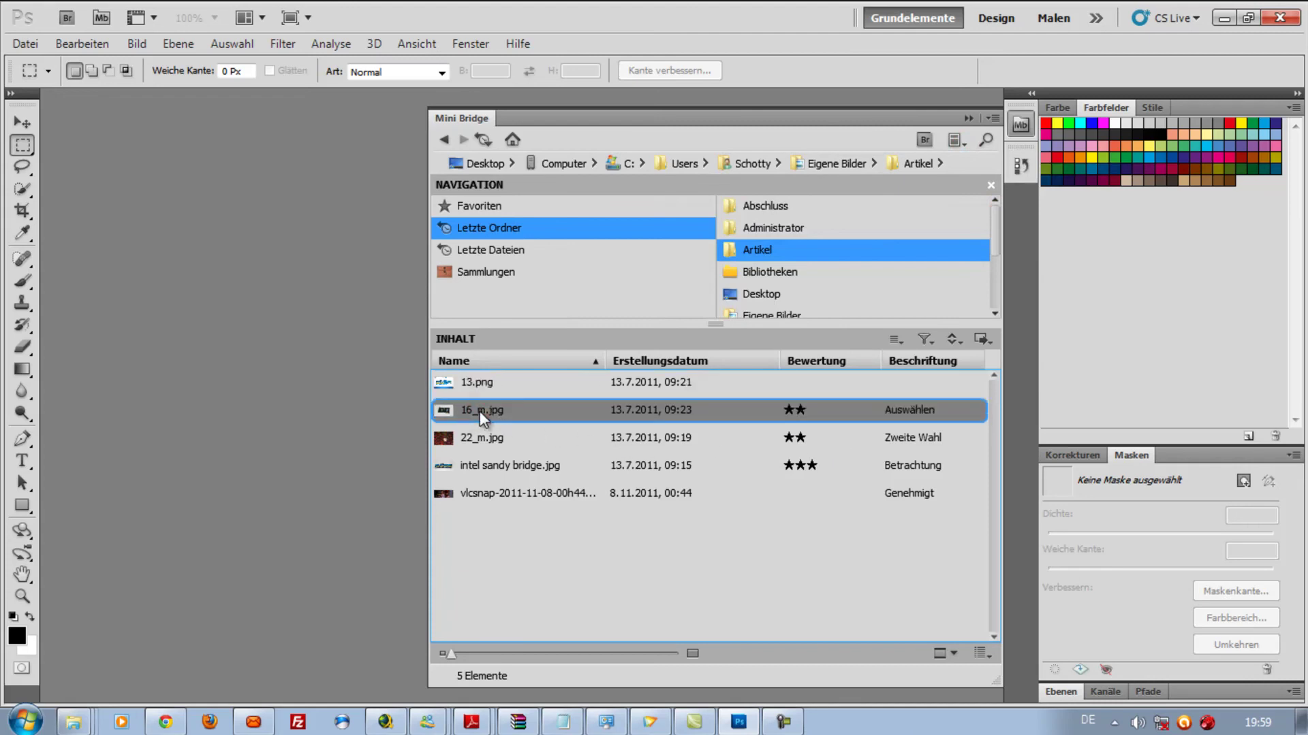
key(space)
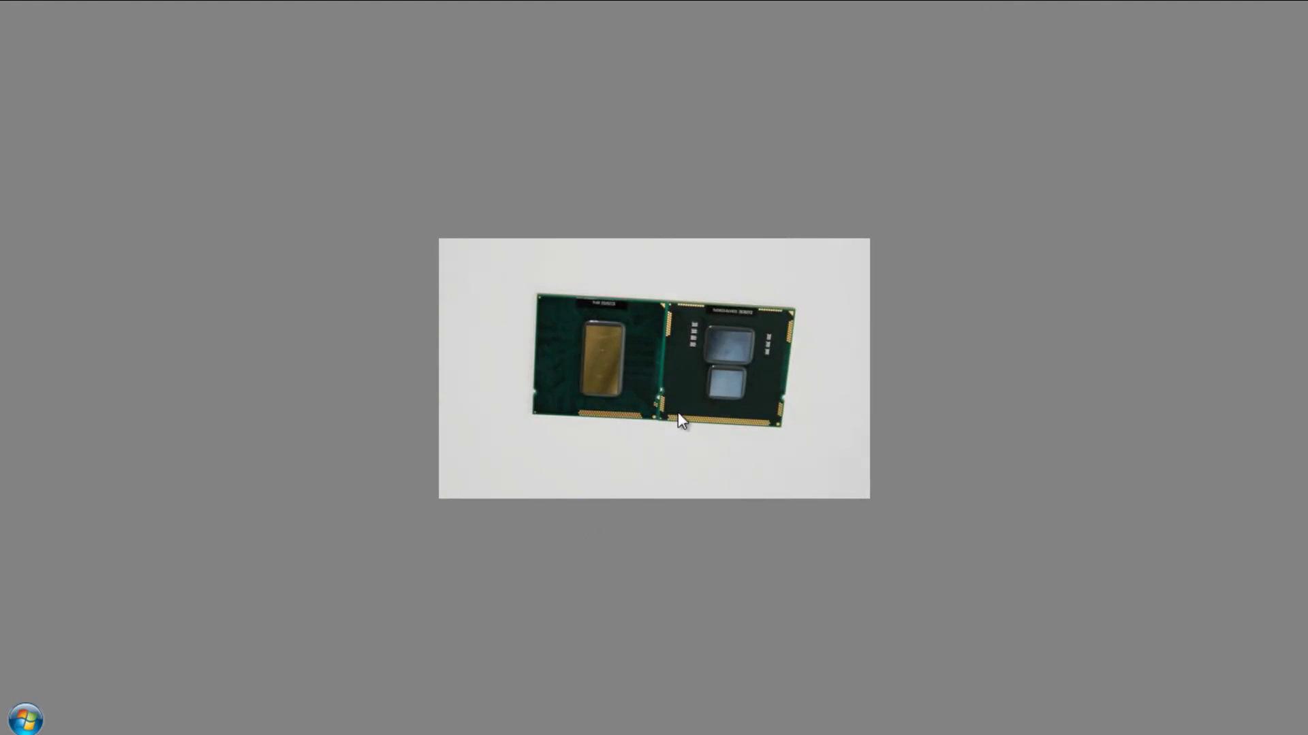
key(space)
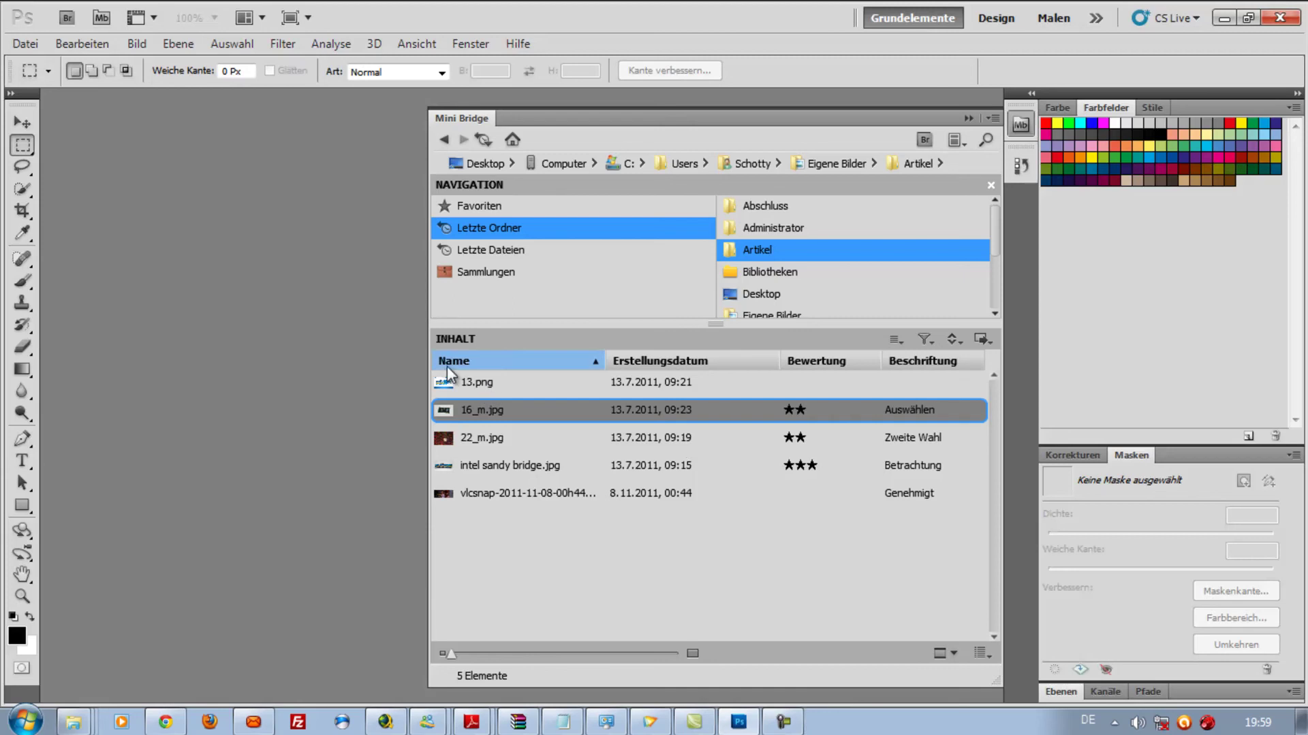
click(931, 344)
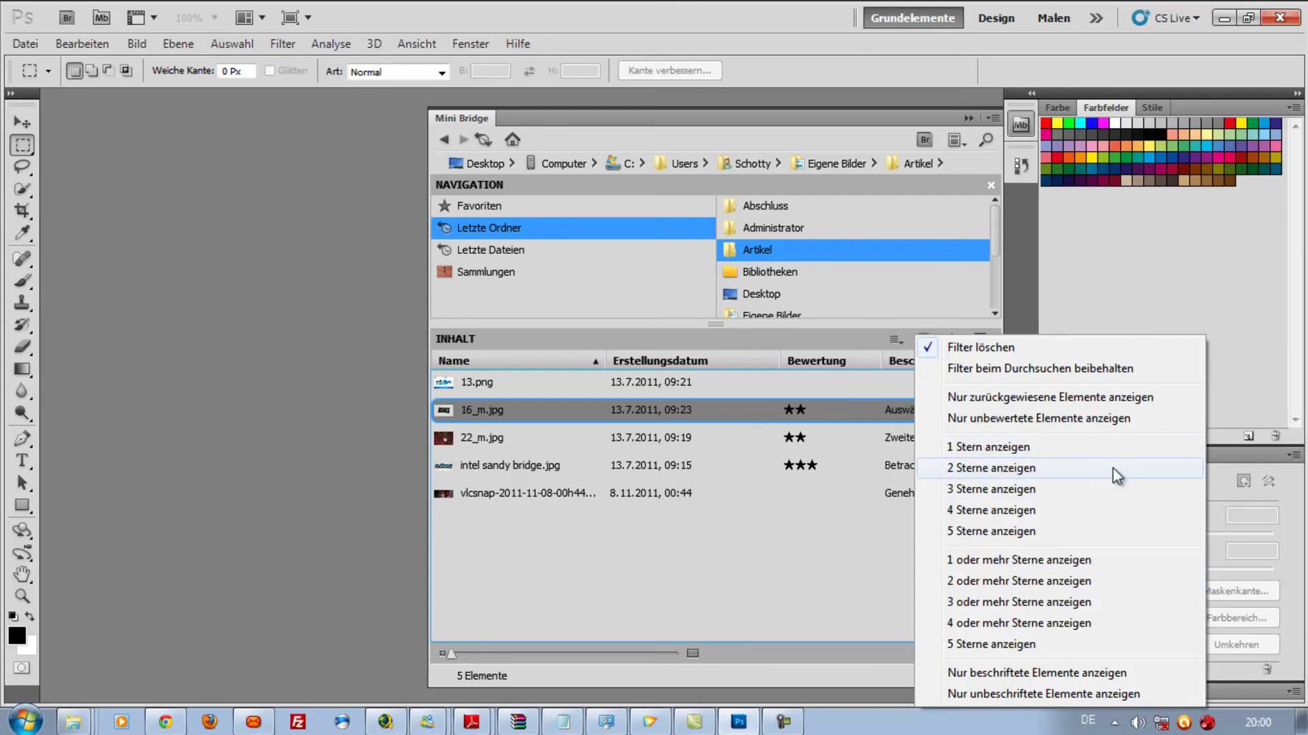
click(998, 468)
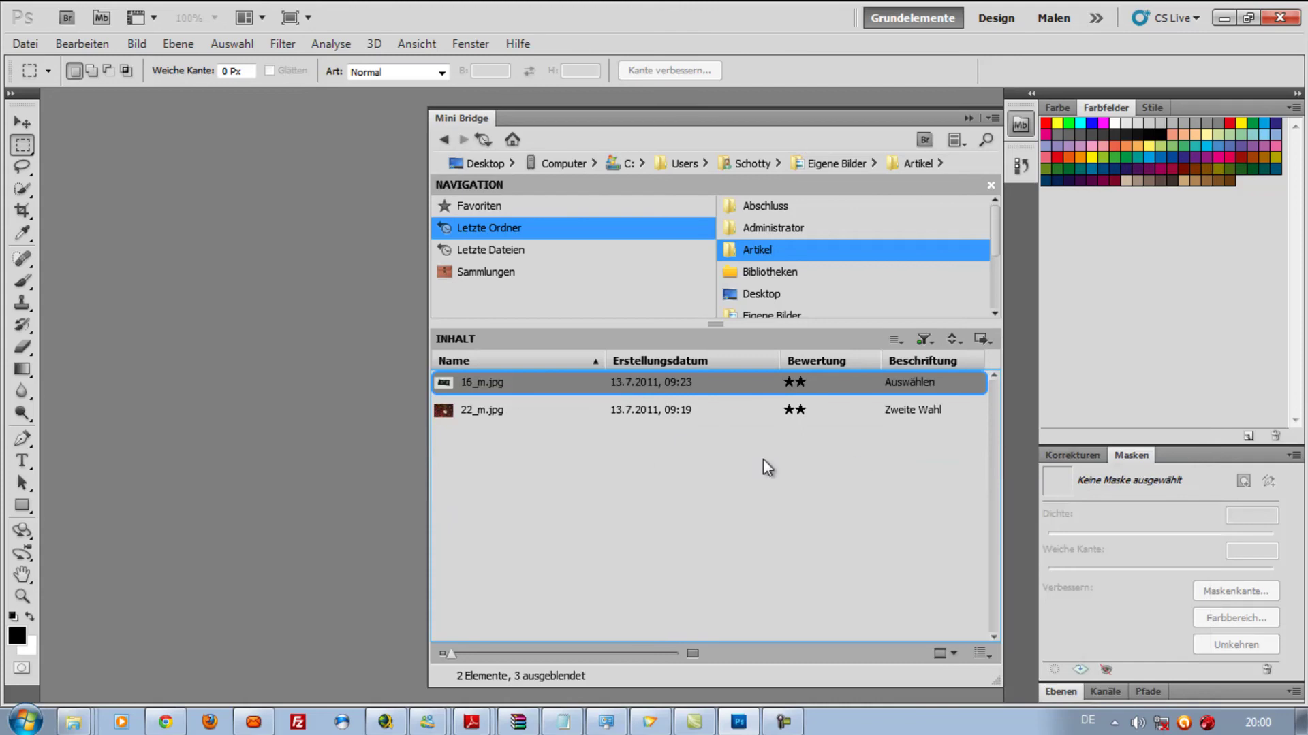
click(933, 342)
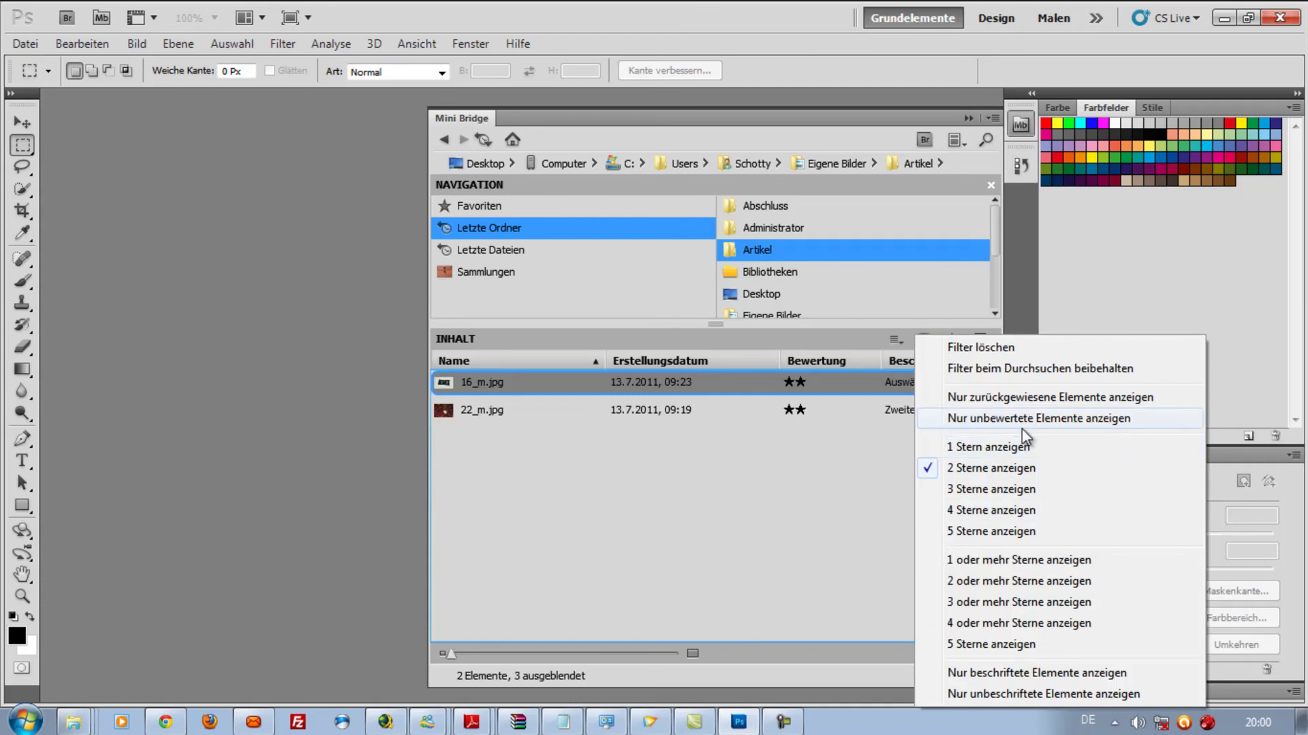
click(982, 347)
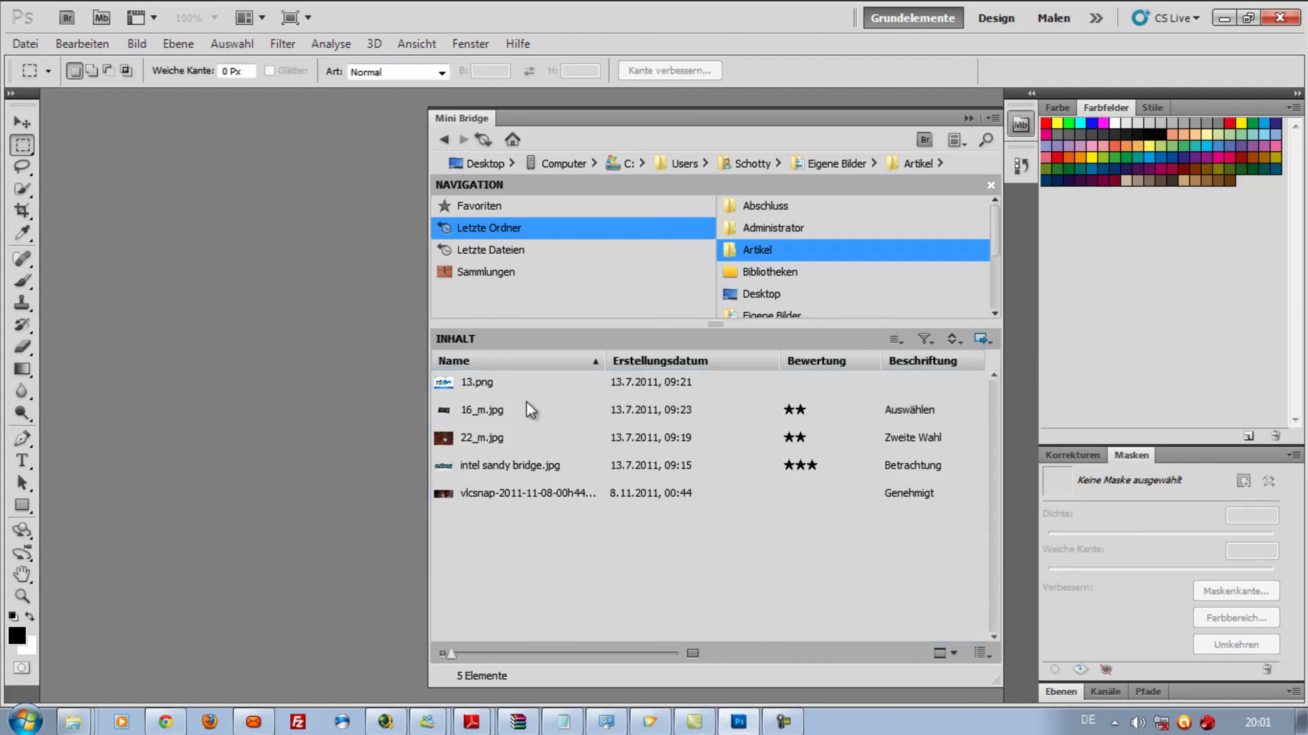
Select 16_m.jpg and look over the Tools > Photoshop options without using them
click(487, 411)
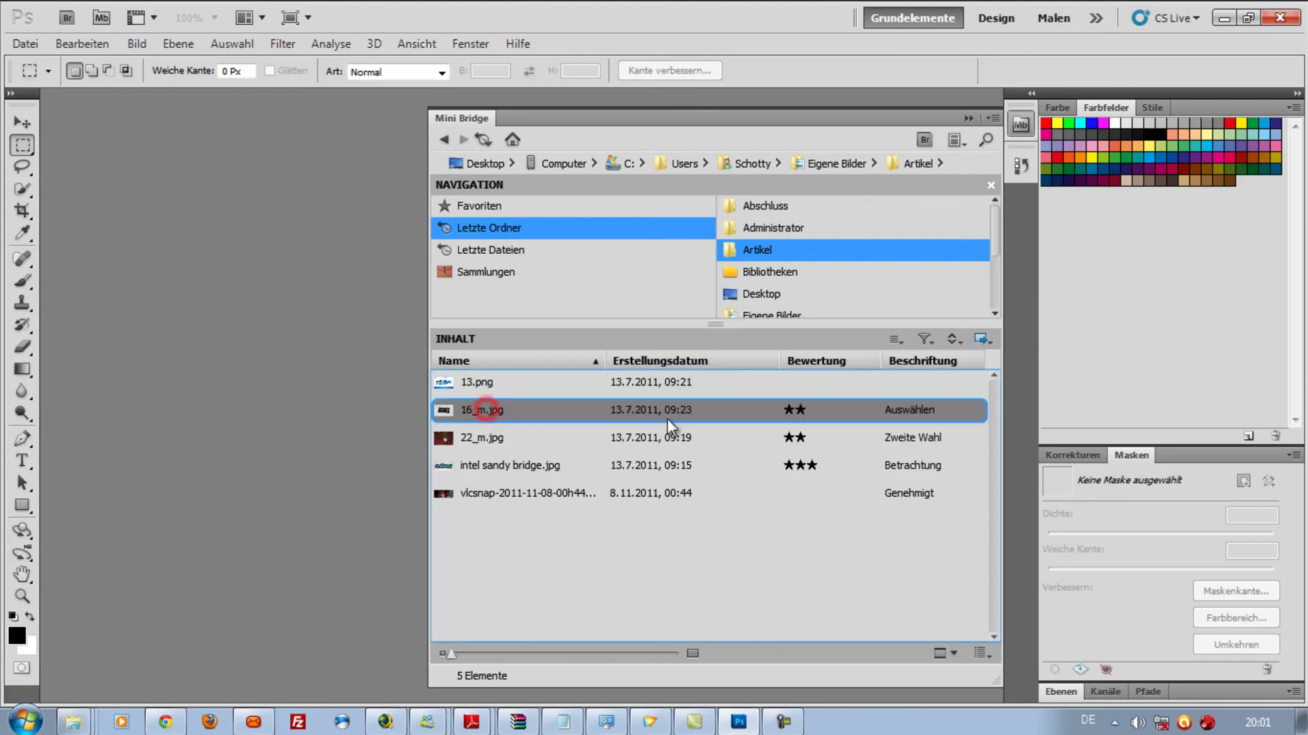
click(986, 340)
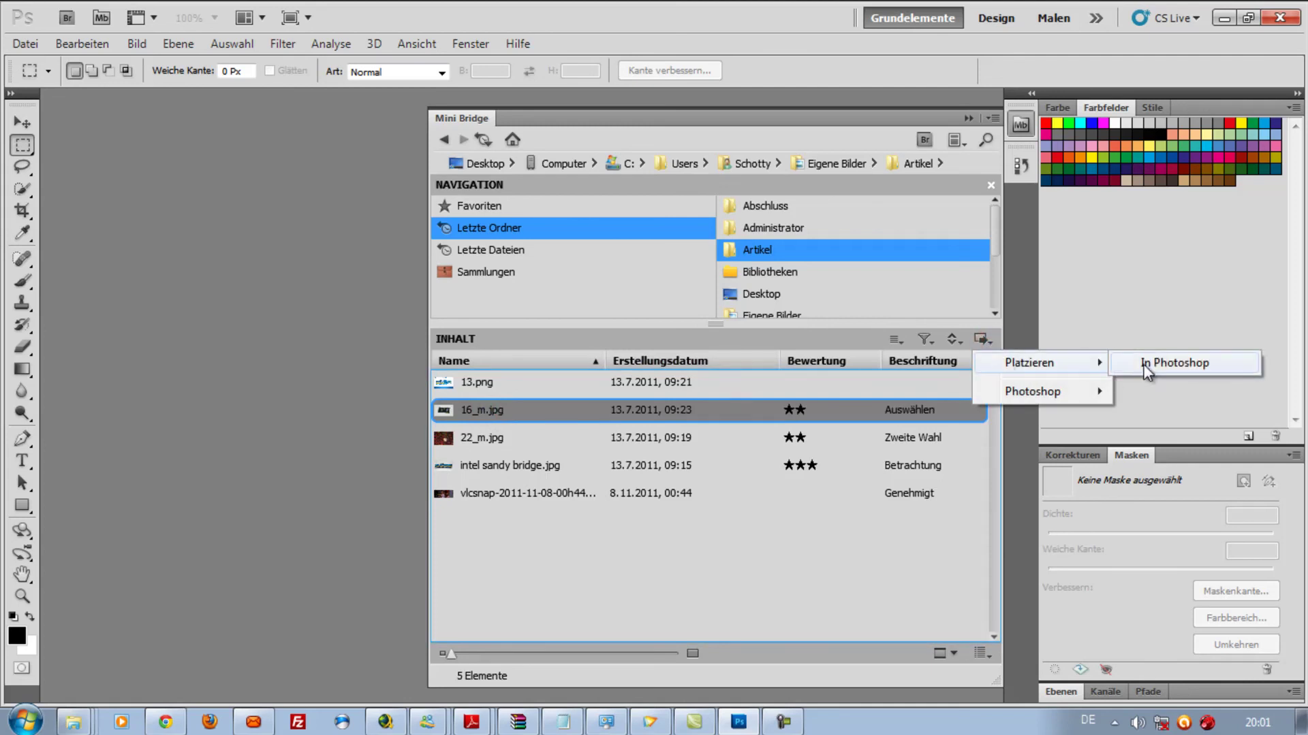
mouse_move(1036, 391)
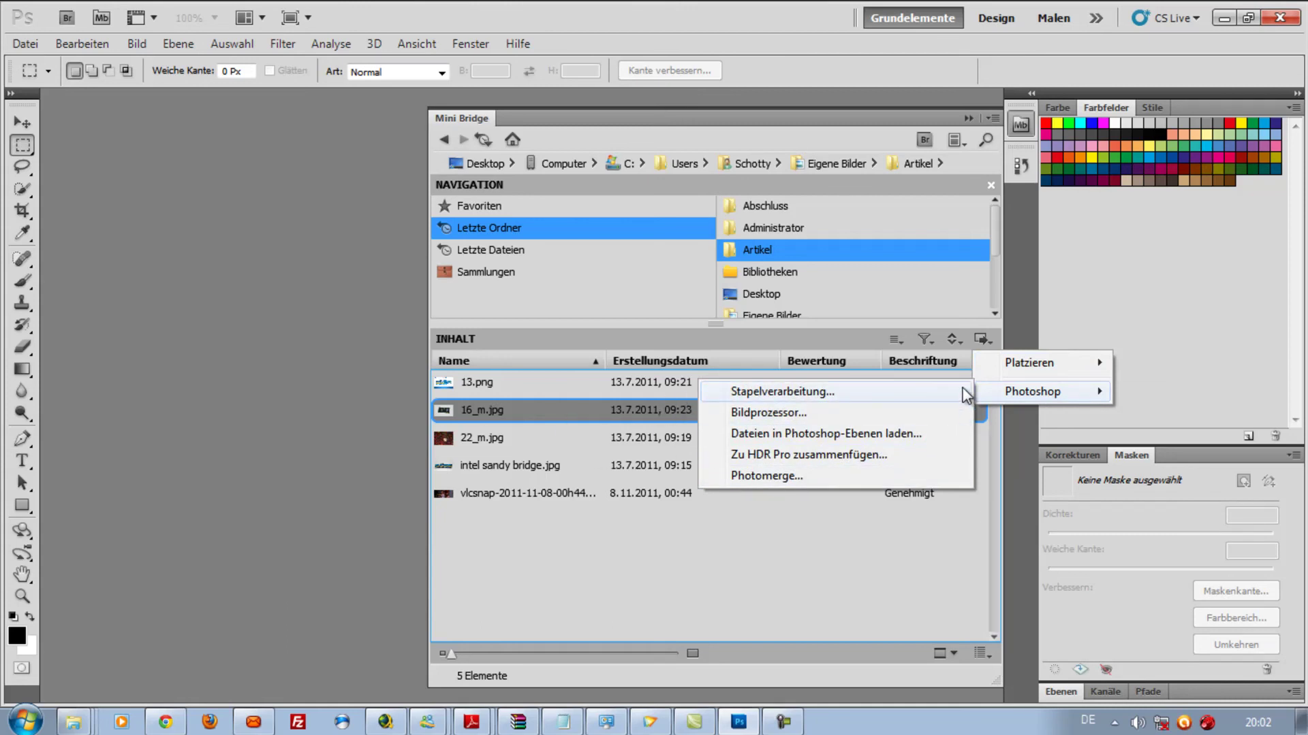
click(991, 342)
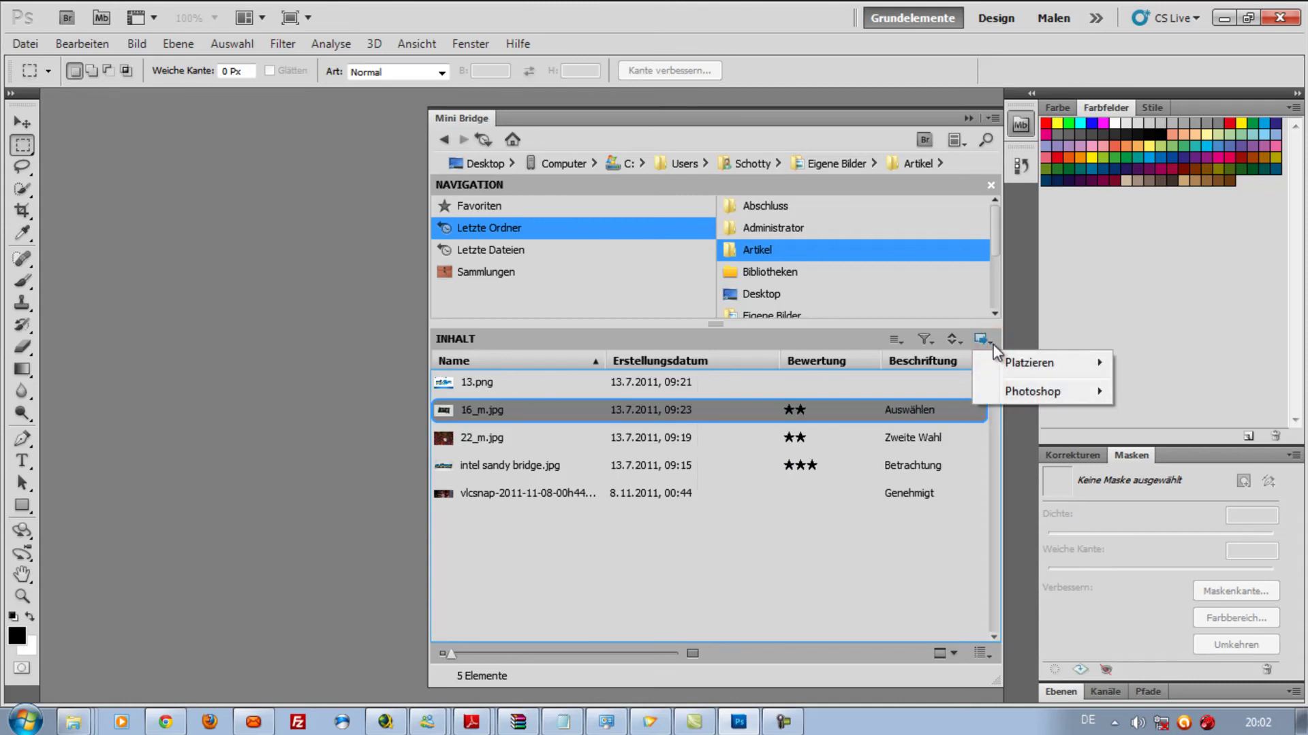
click(951, 504)
Select all five images from 13.png to the last file and show them in Review mode
click(555, 446)
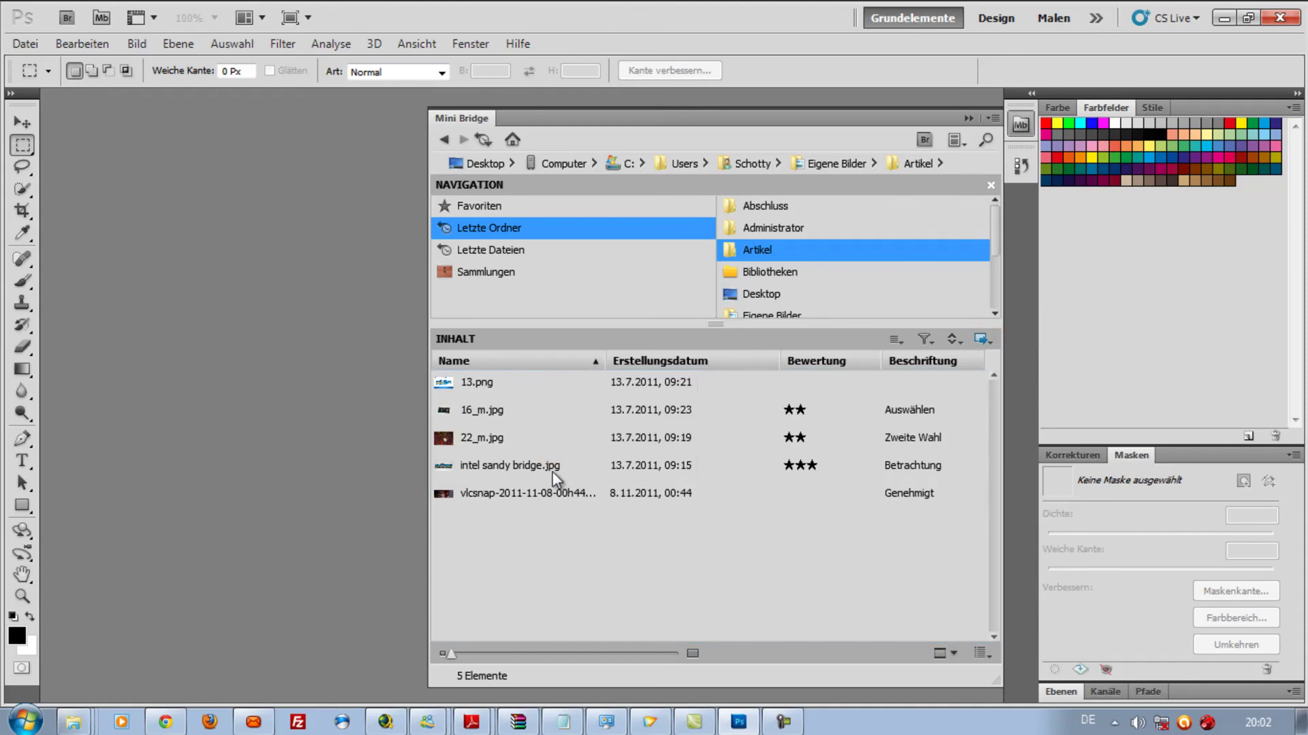
click(489, 382)
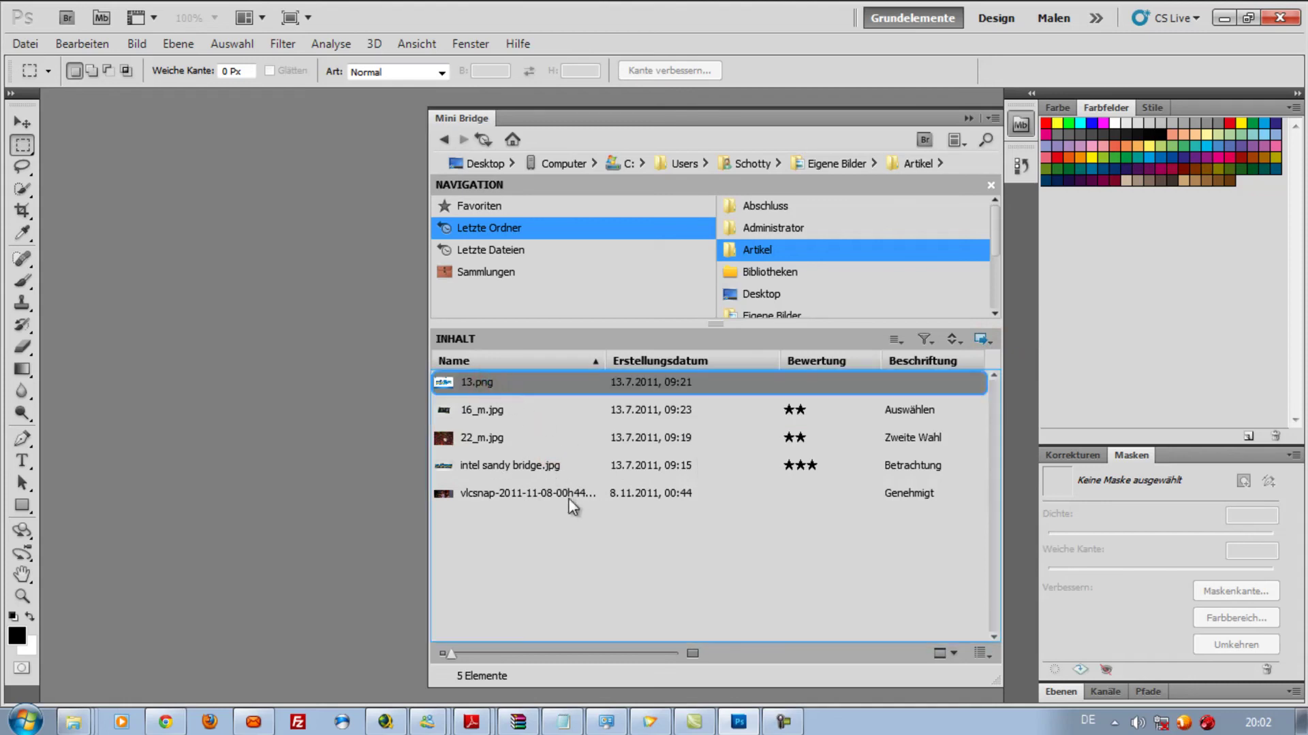
shift+click(467, 492)
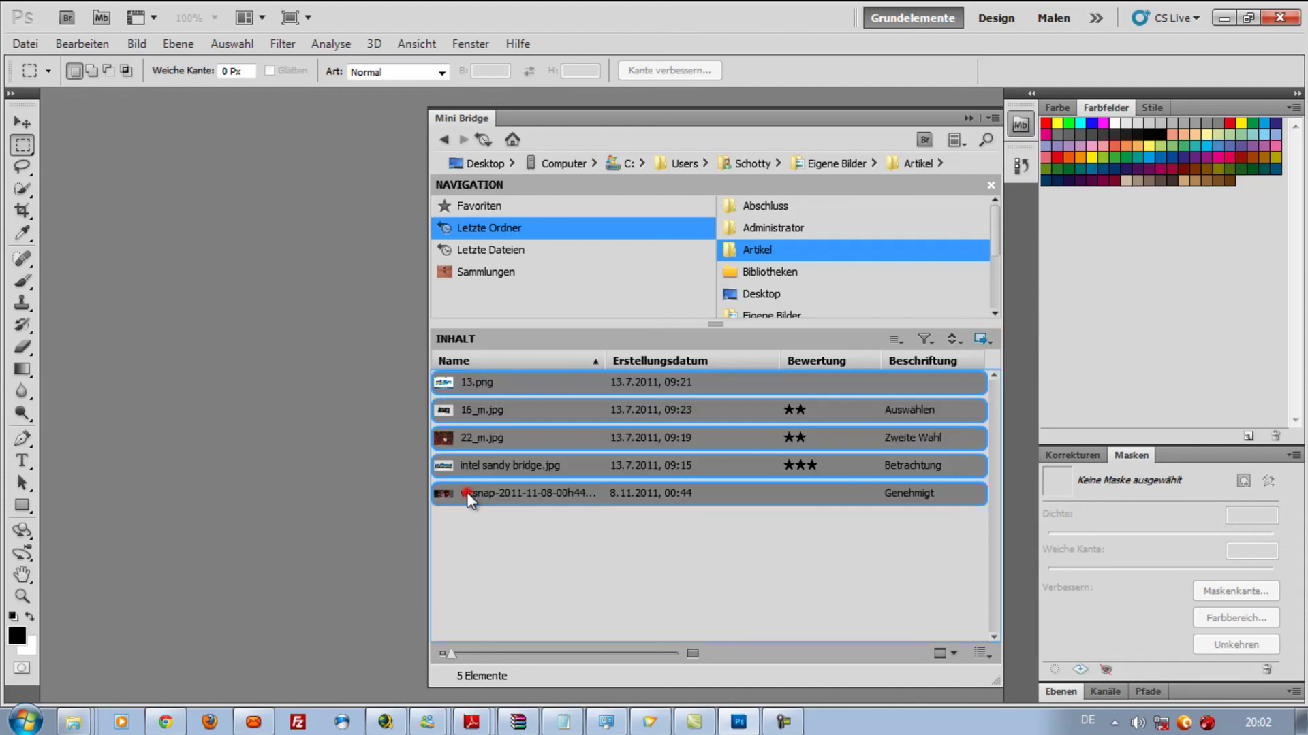
click(954, 653)
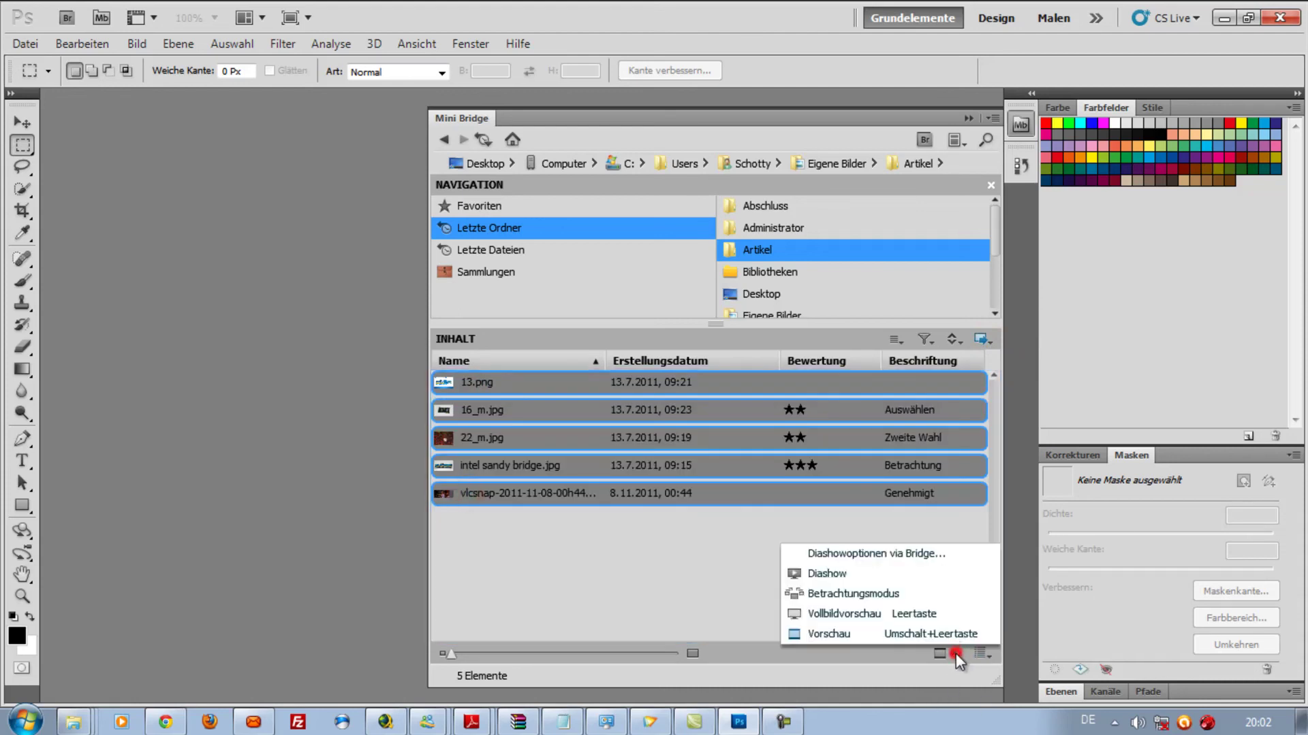
click(845, 594)
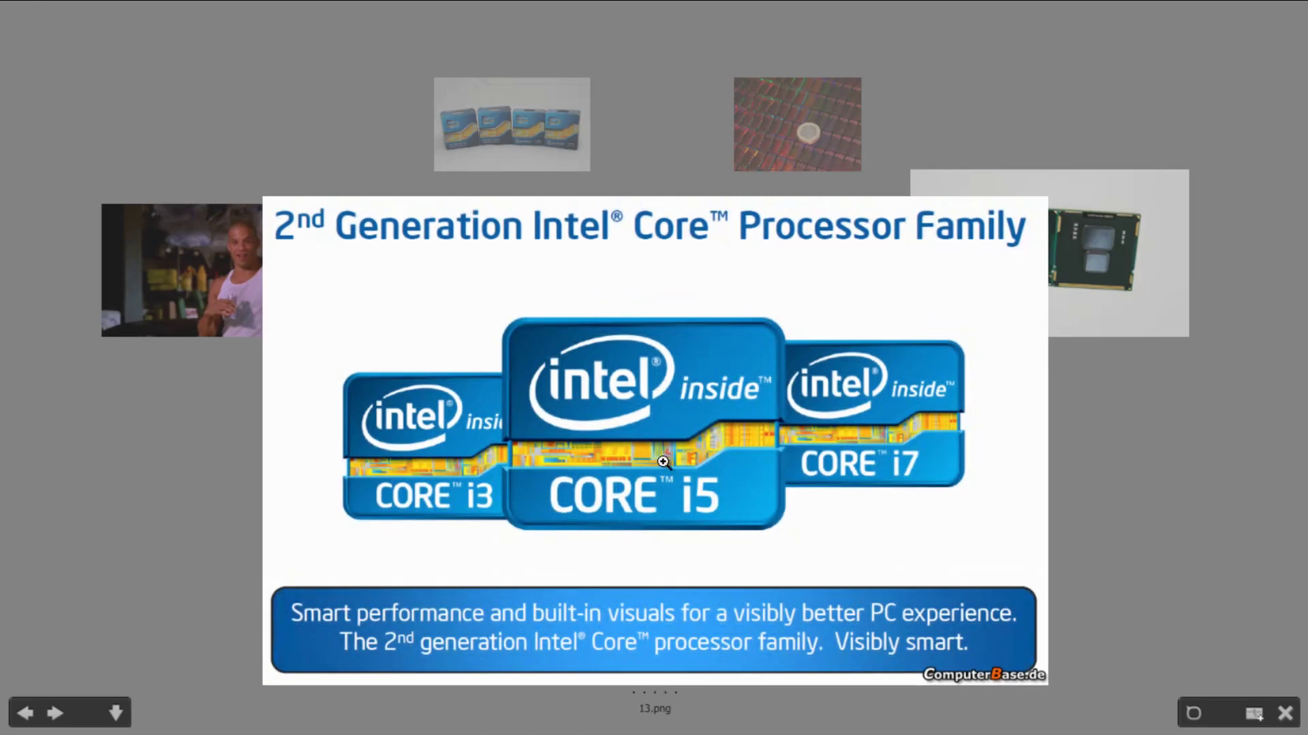
Toggle the review help, rotate through the wafer and 16_m.jpg images, then exit Review mode
key(h)
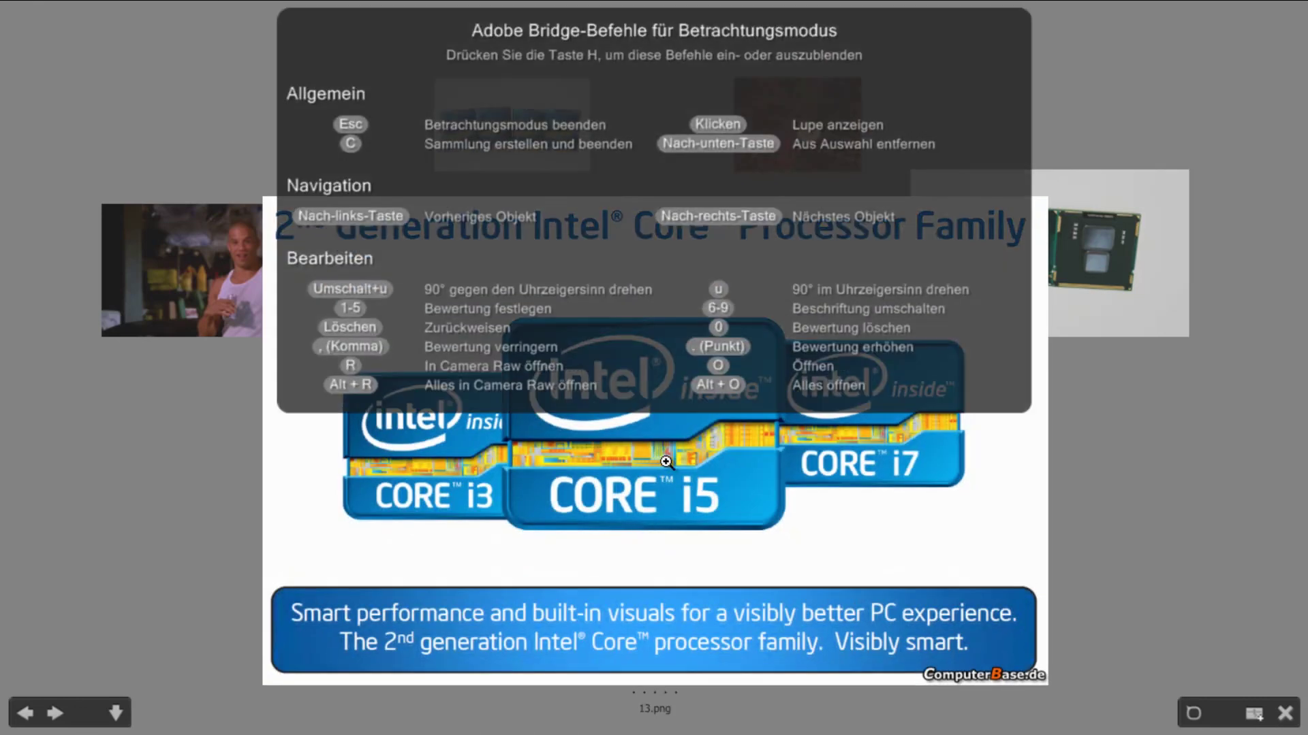
key(h)
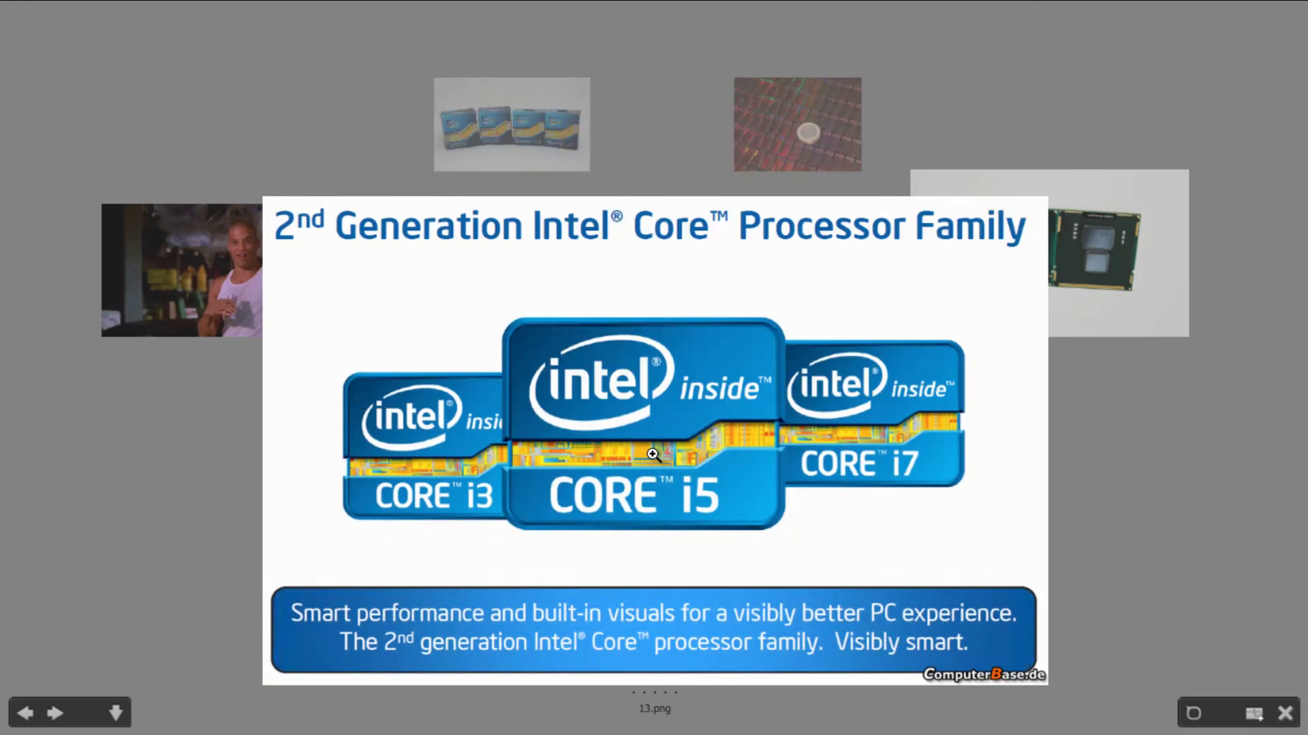
key(Right)
key(Right)
key(Right)
key(Right)
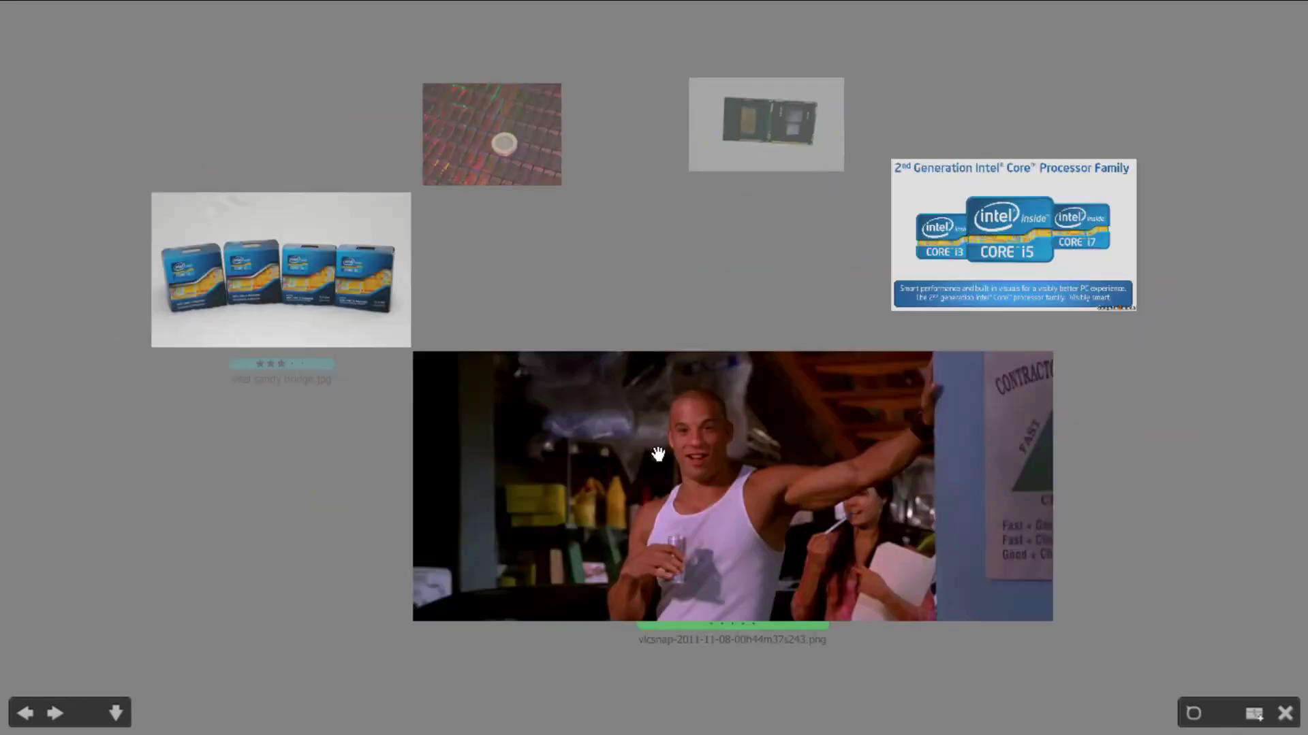
key(Right)
key(Right)
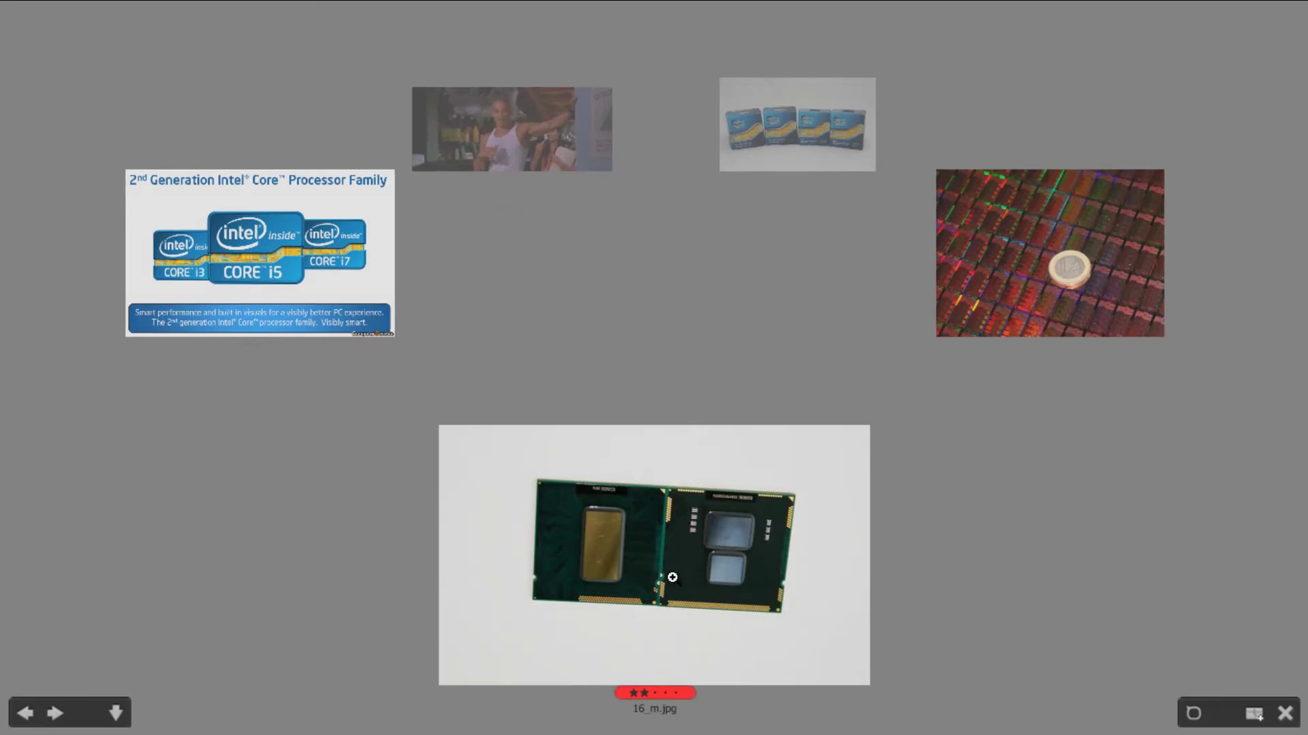
key(Escape)
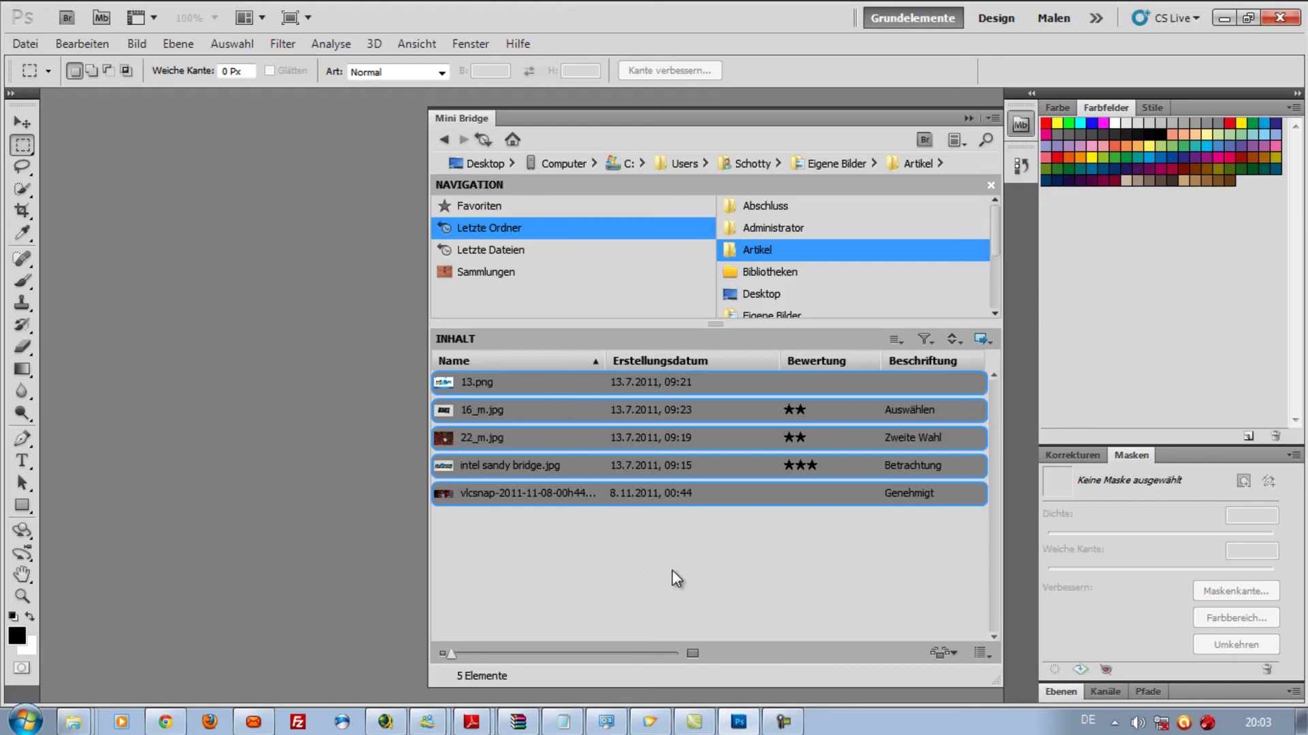
Open 13.png as a Photoshop document from the Mini Bridge list
click(664, 578)
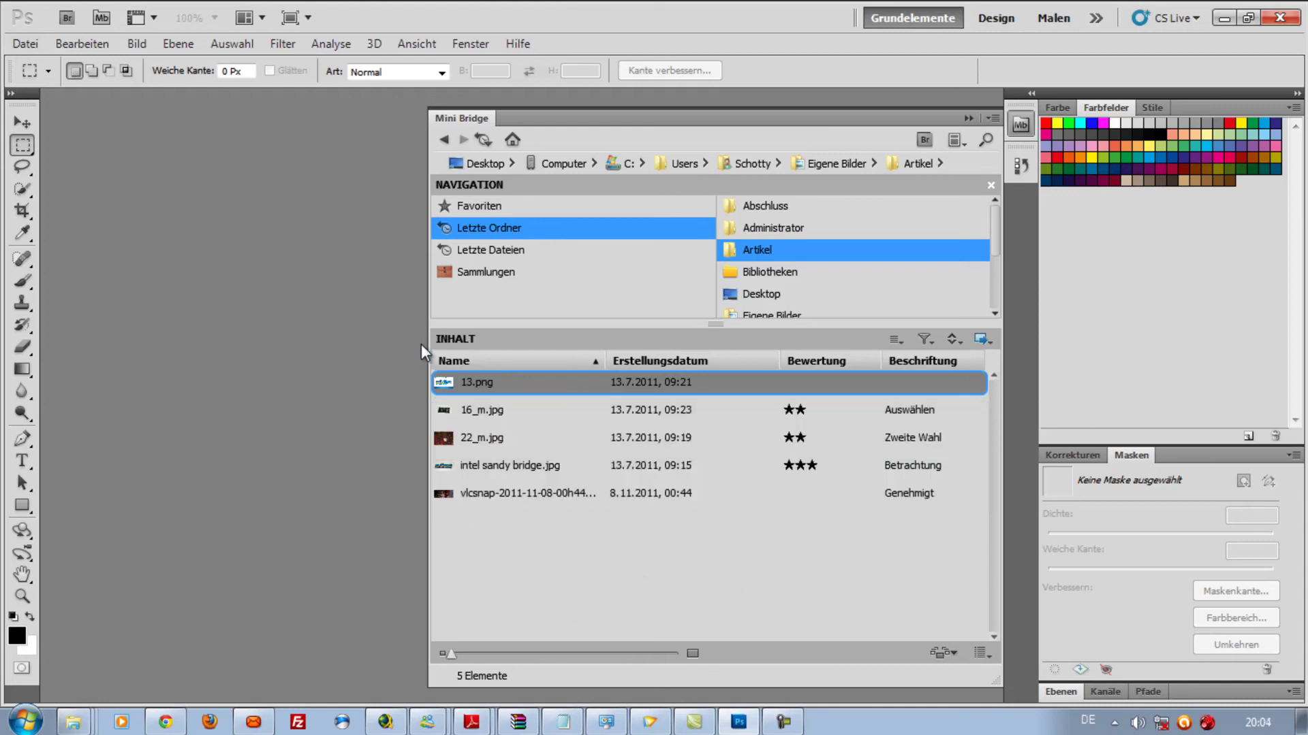
click(466, 408)
click(467, 388)
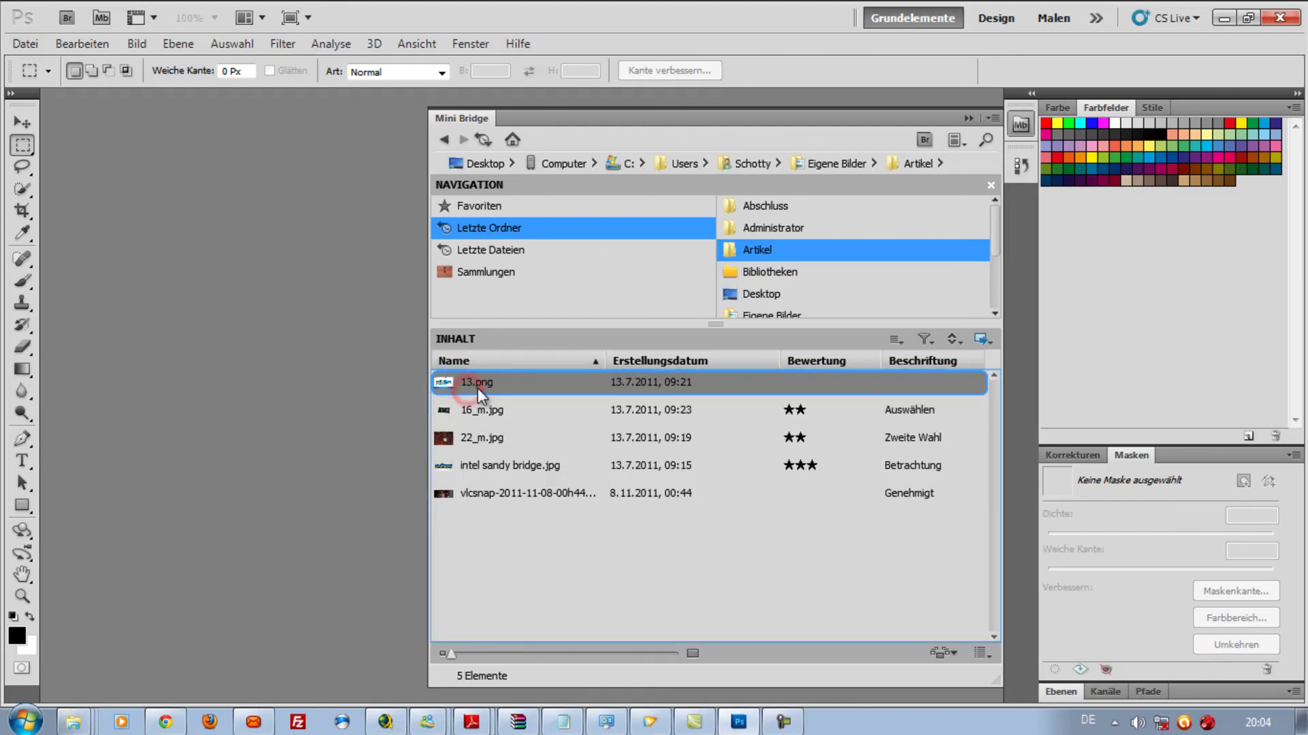
right_click(476, 388)
click(516, 524)
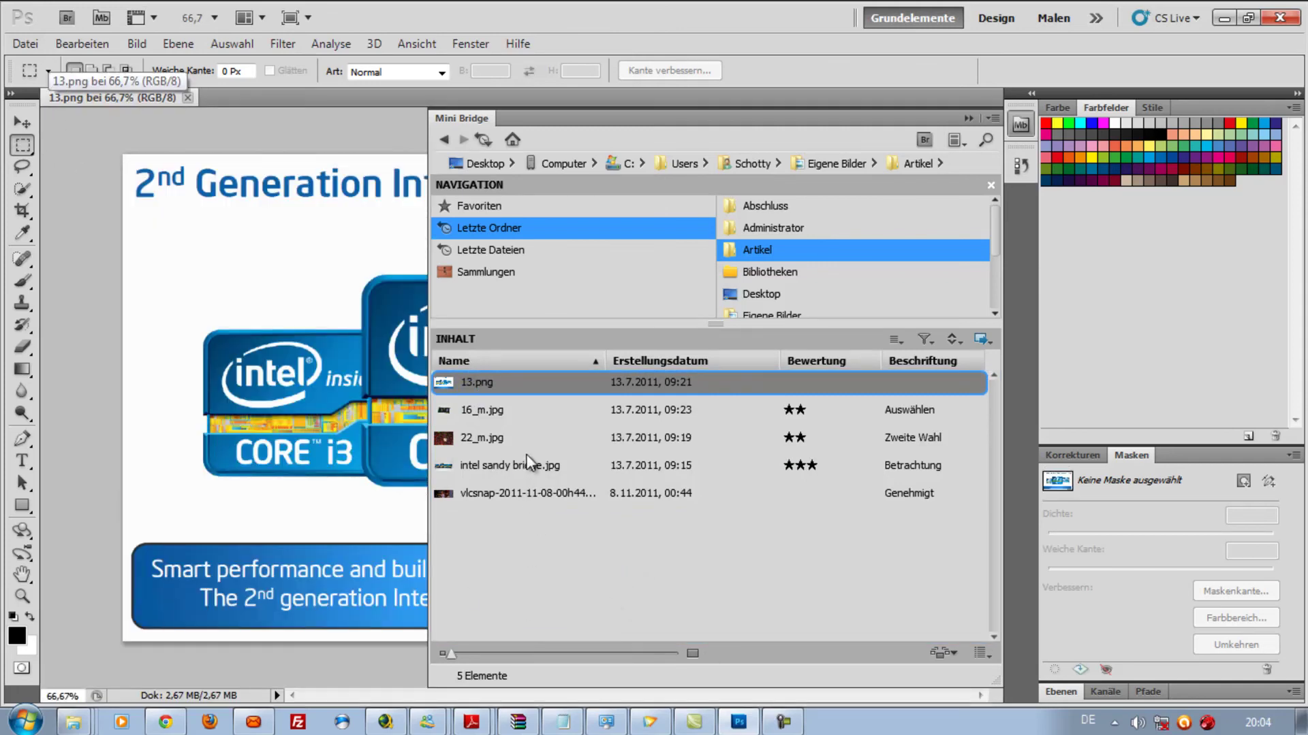
Open 22_m.jpg as a second document and hide Mini Bridge to see it fully
click(489, 440)
right_click(484, 432)
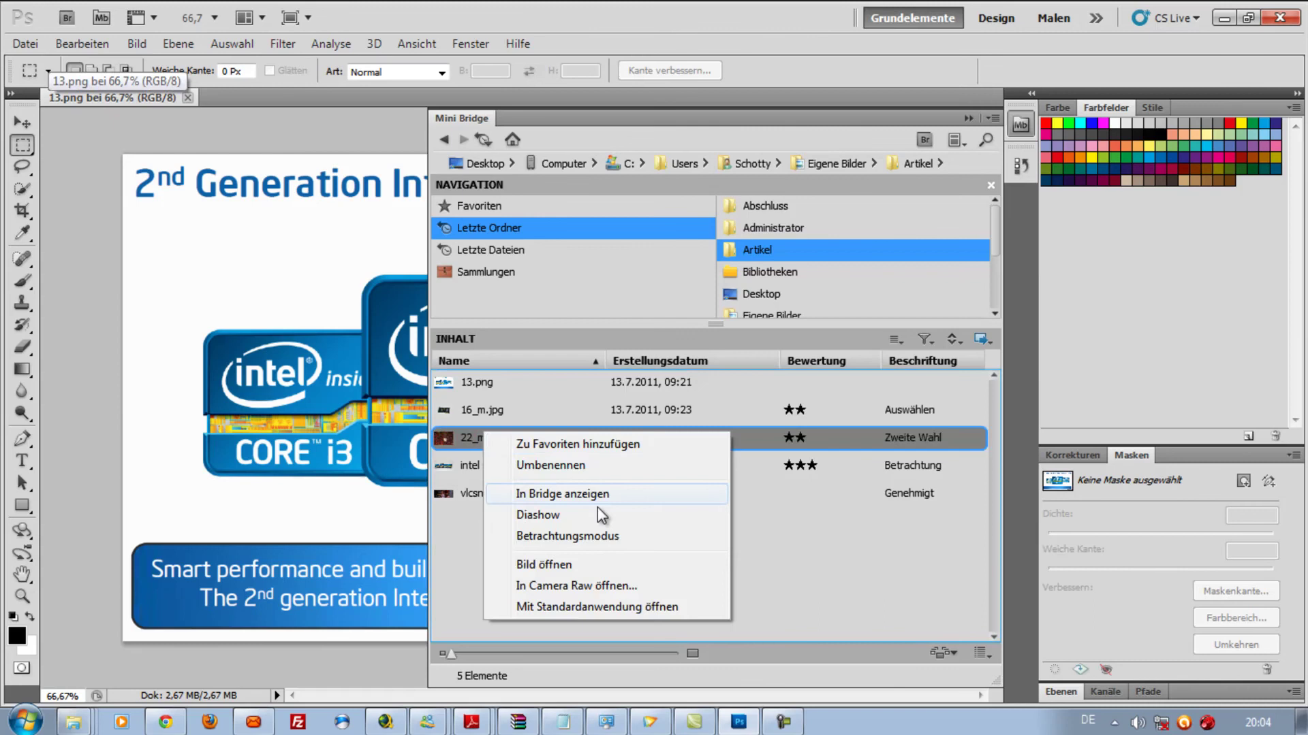
click(554, 564)
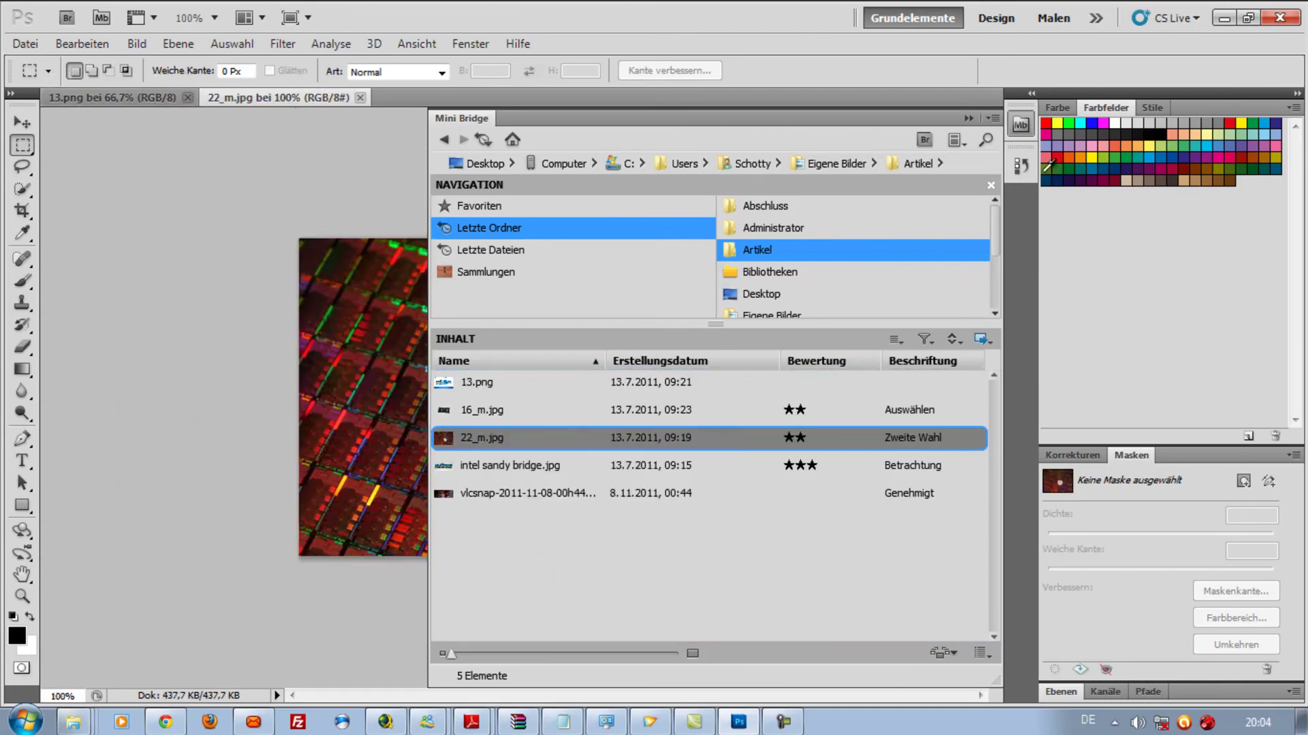
click(1020, 125)
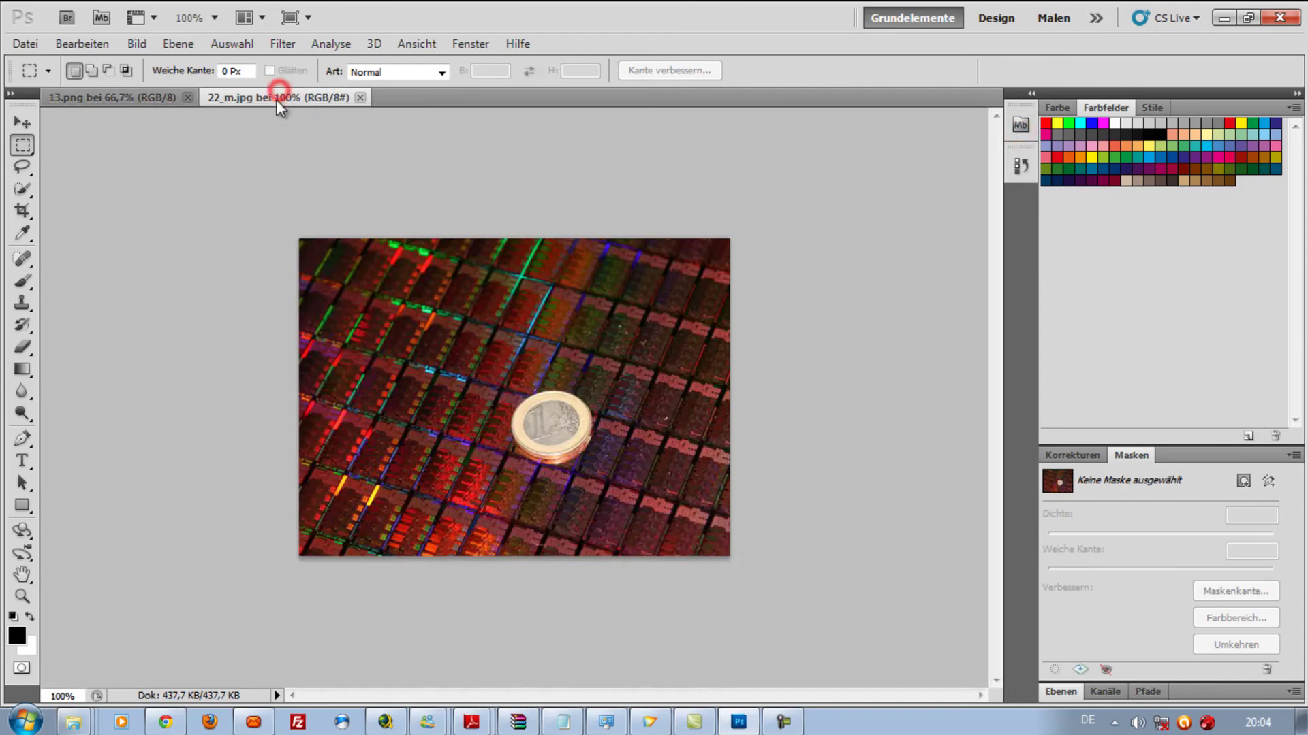
Switch between the 13.png and 22_m.jpg tabs, then close 13.png
click(152, 103)
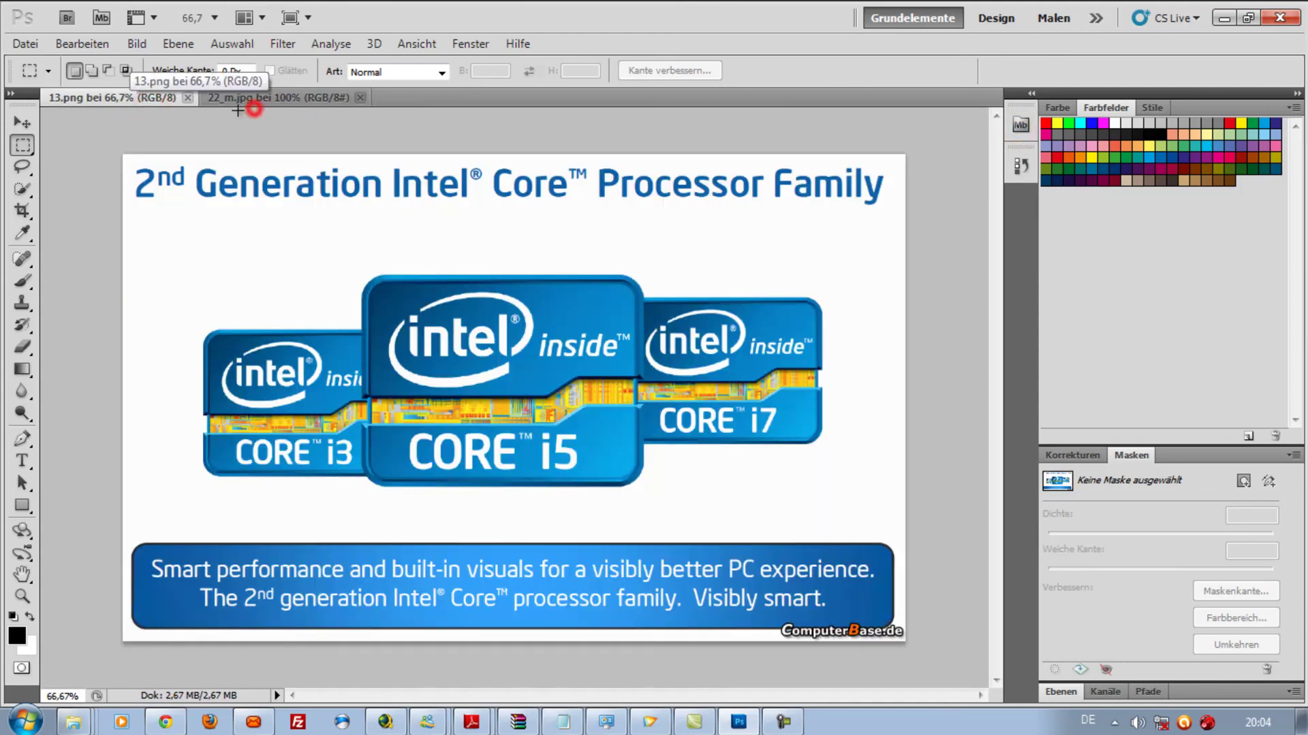
click(248, 97)
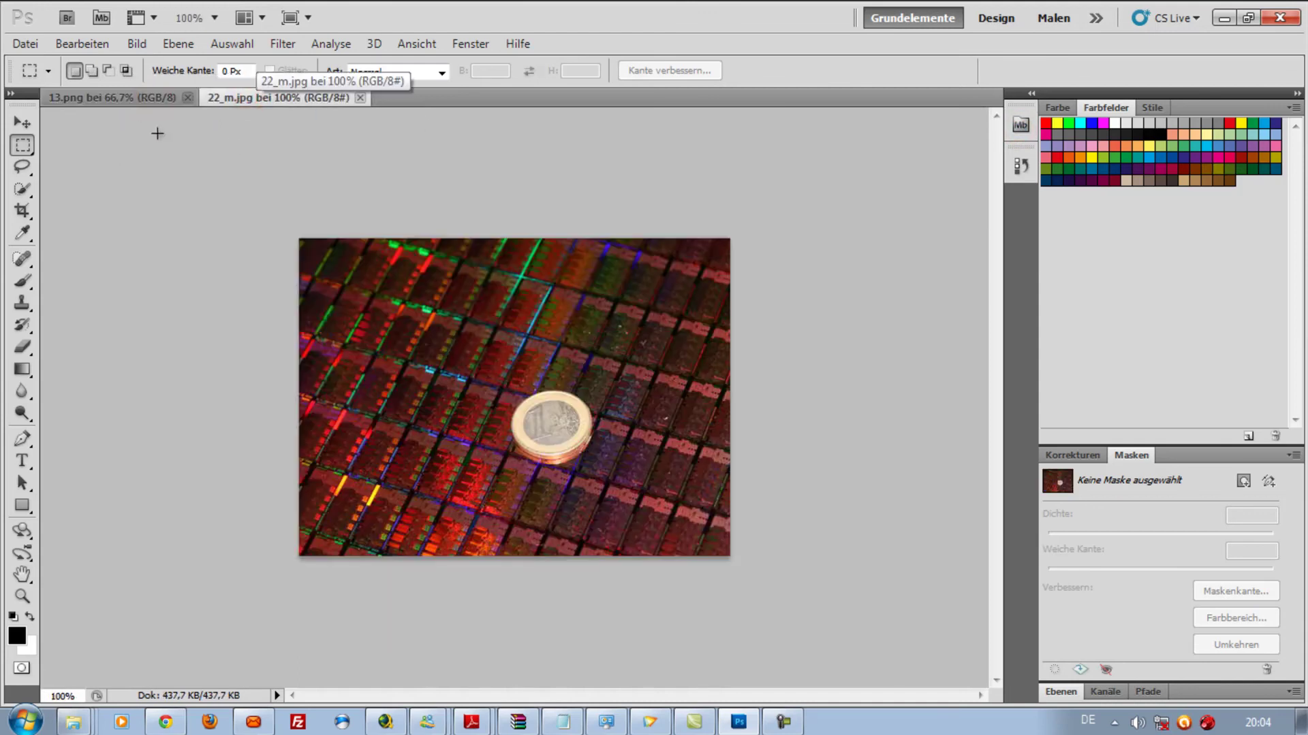
click(136, 99)
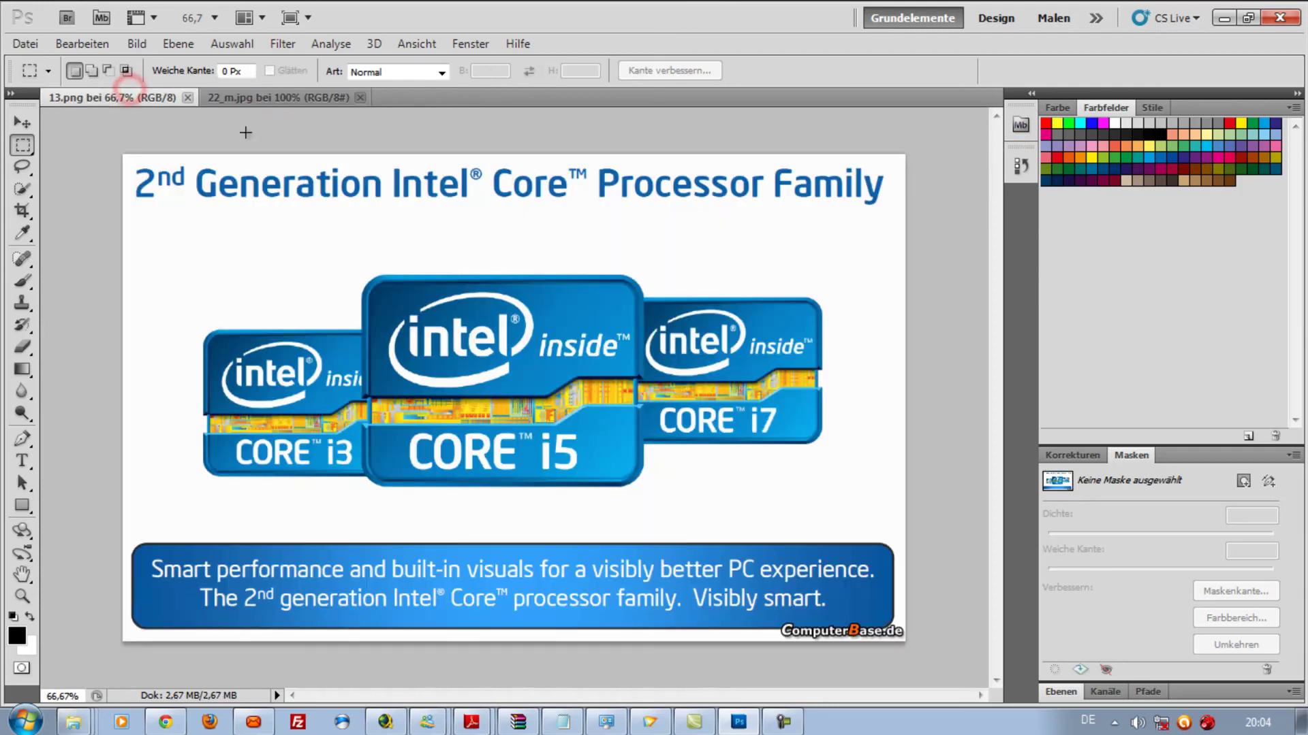
click(188, 98)
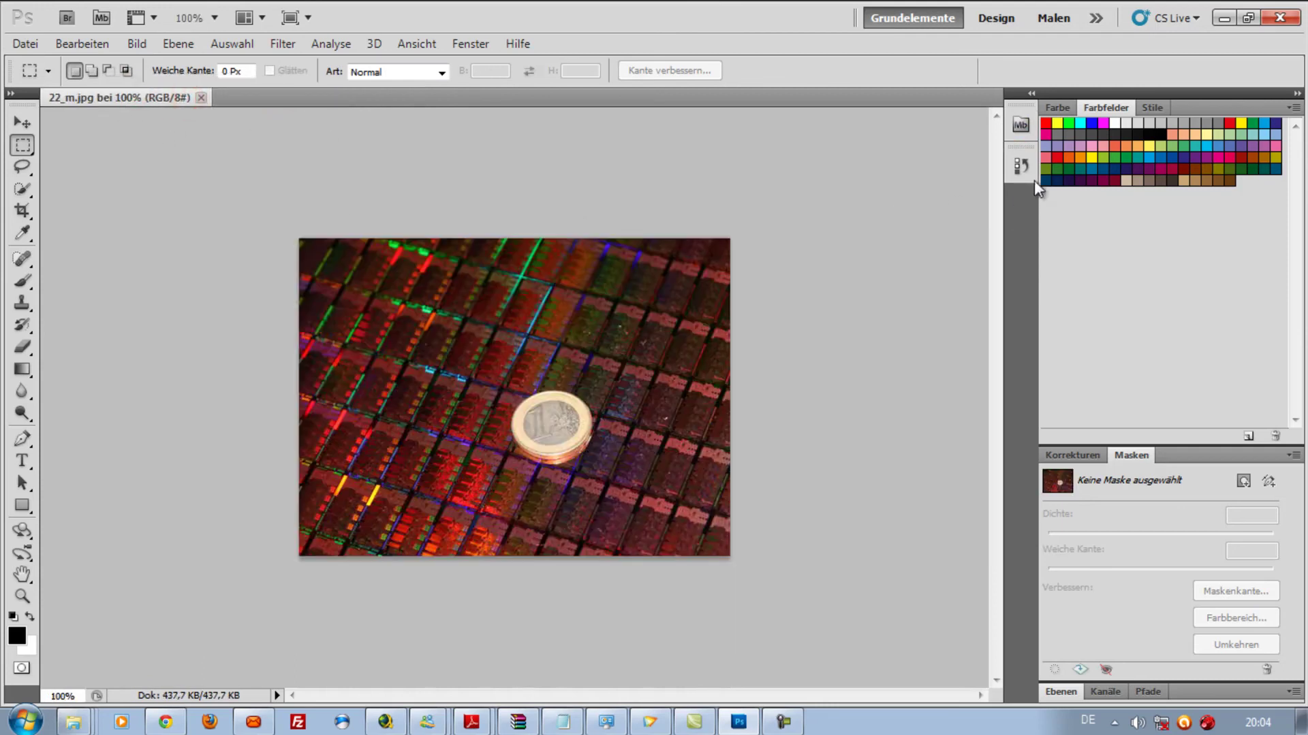
Open intel sandy bridge.jpg as a document beside 22_m.jpg and view it full canvas
click(1020, 127)
click(485, 410)
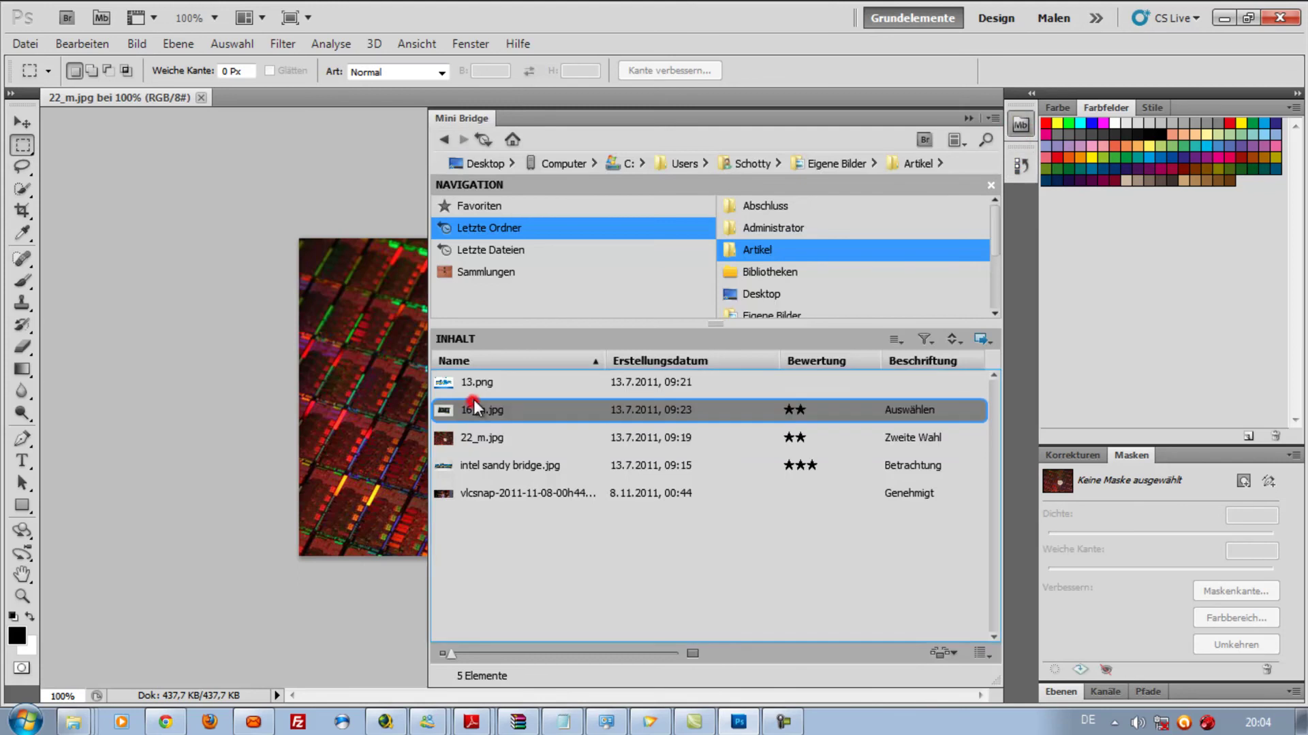
click(494, 442)
click(499, 466)
right_click(508, 468)
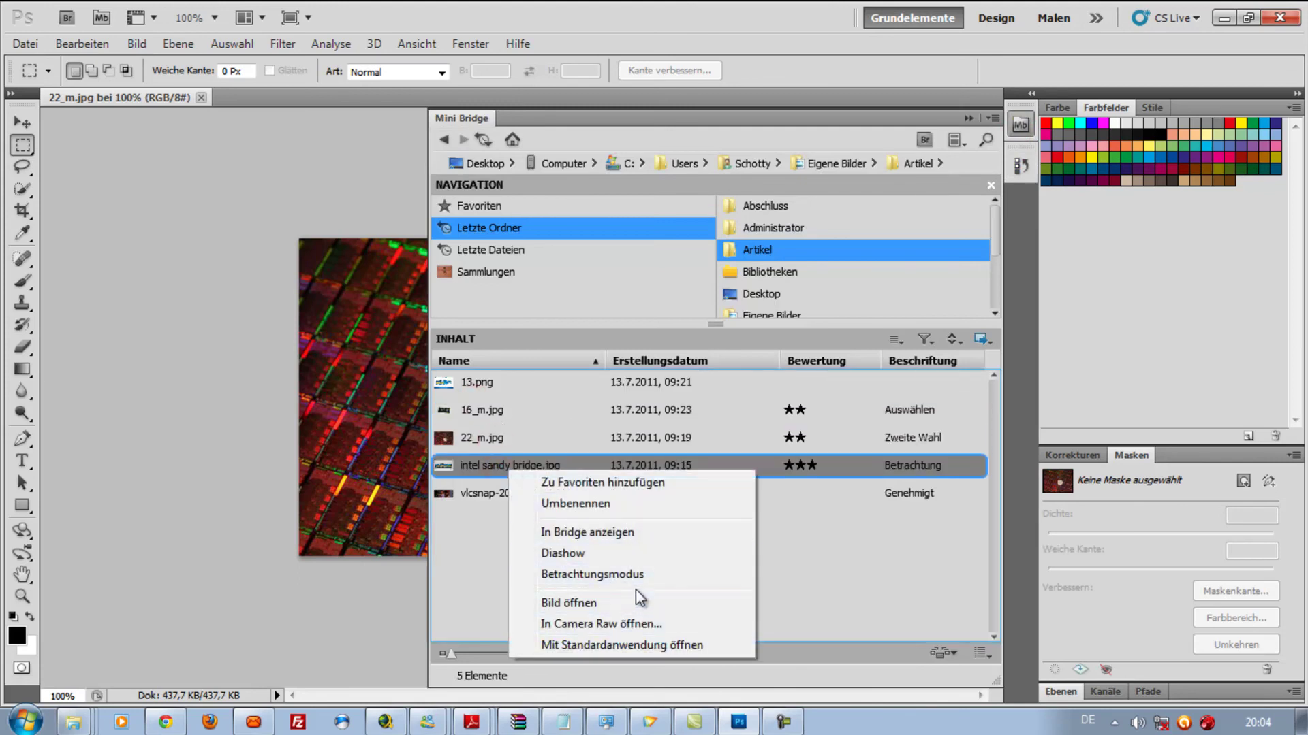
click(590, 602)
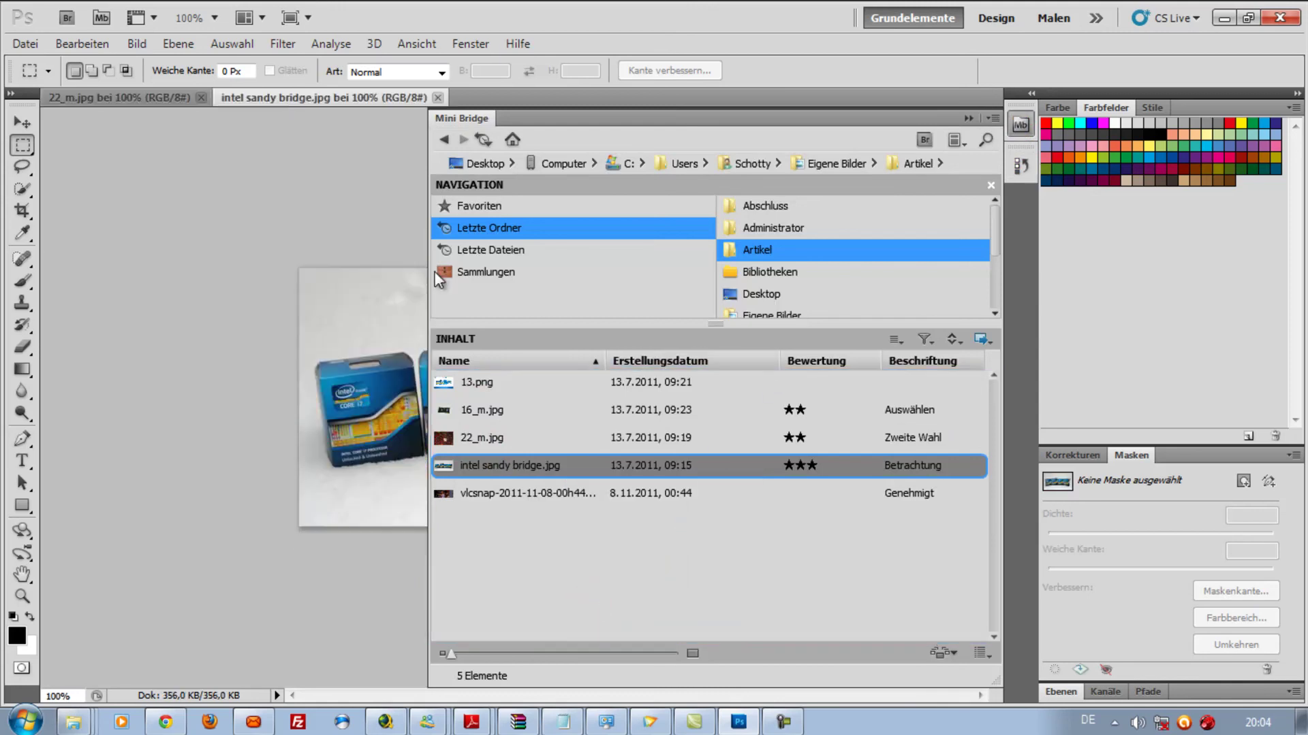
click(145, 102)
click(263, 98)
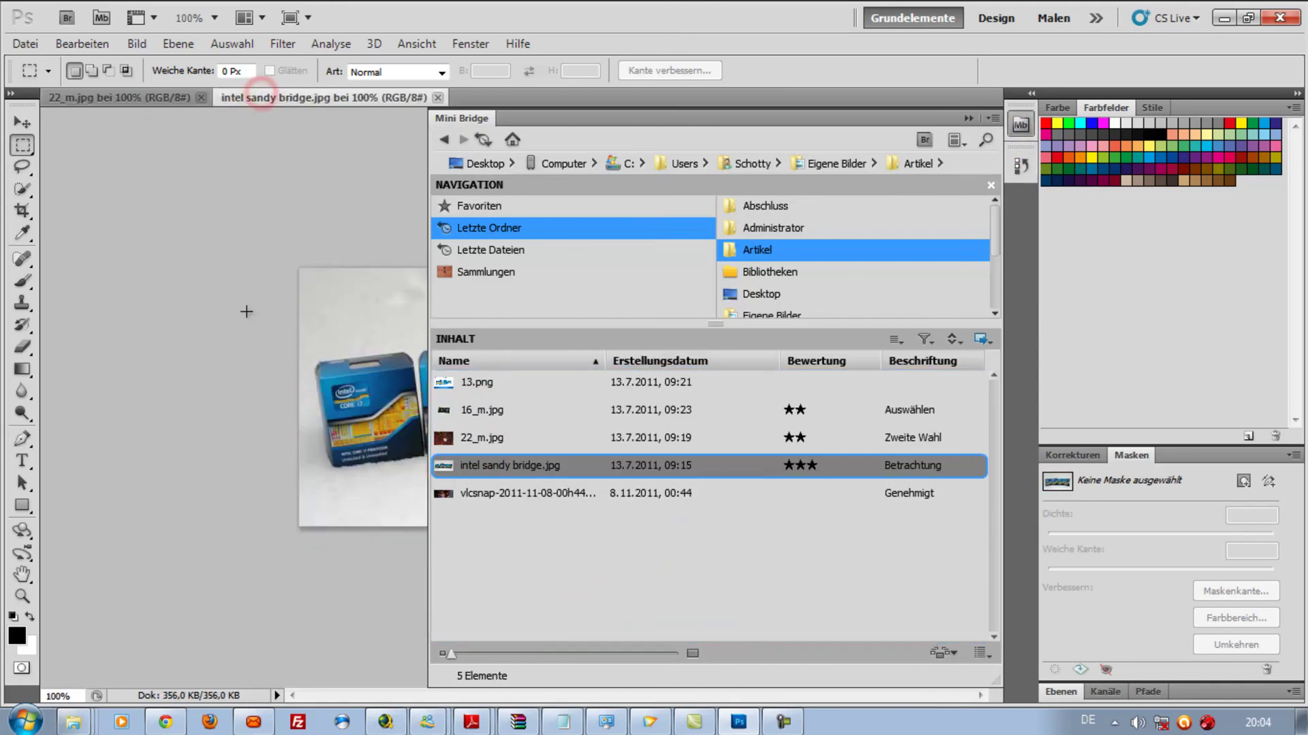
click(1020, 125)
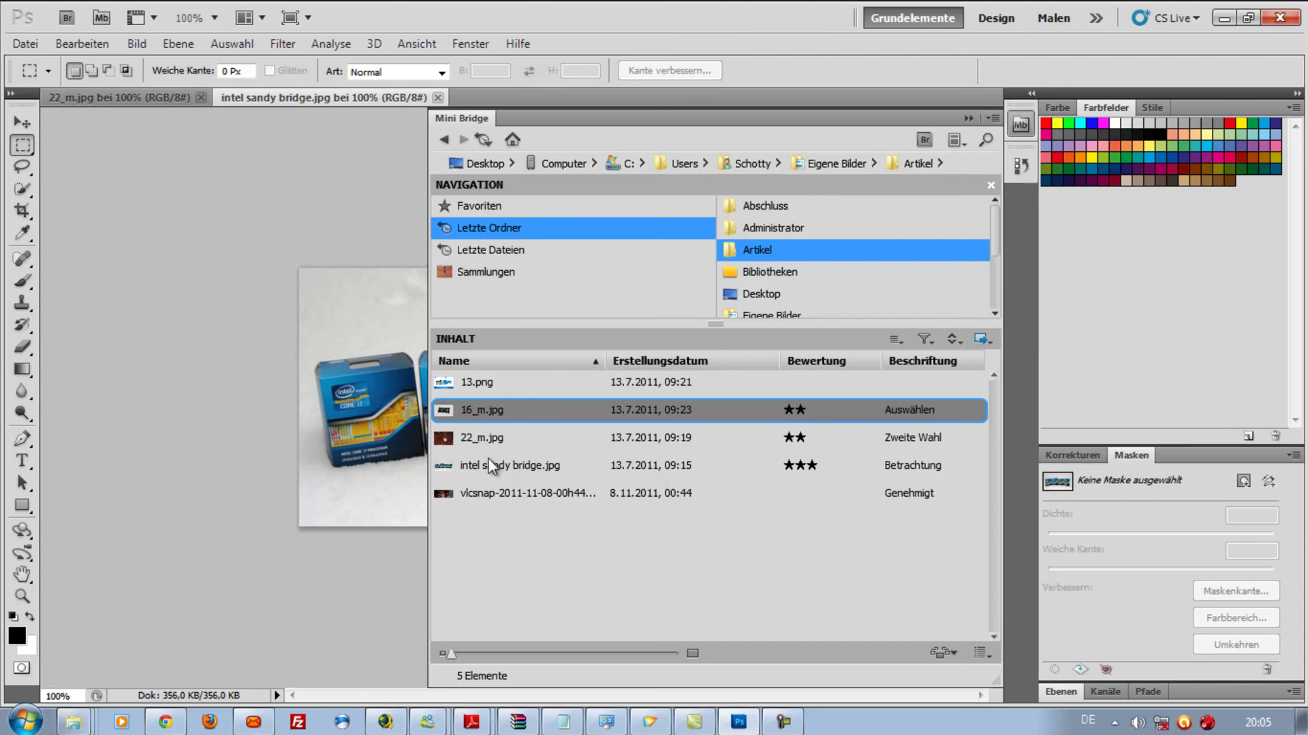
Open an image from the Mini Bridge list in Camera Raw 6.3
click(477, 441)
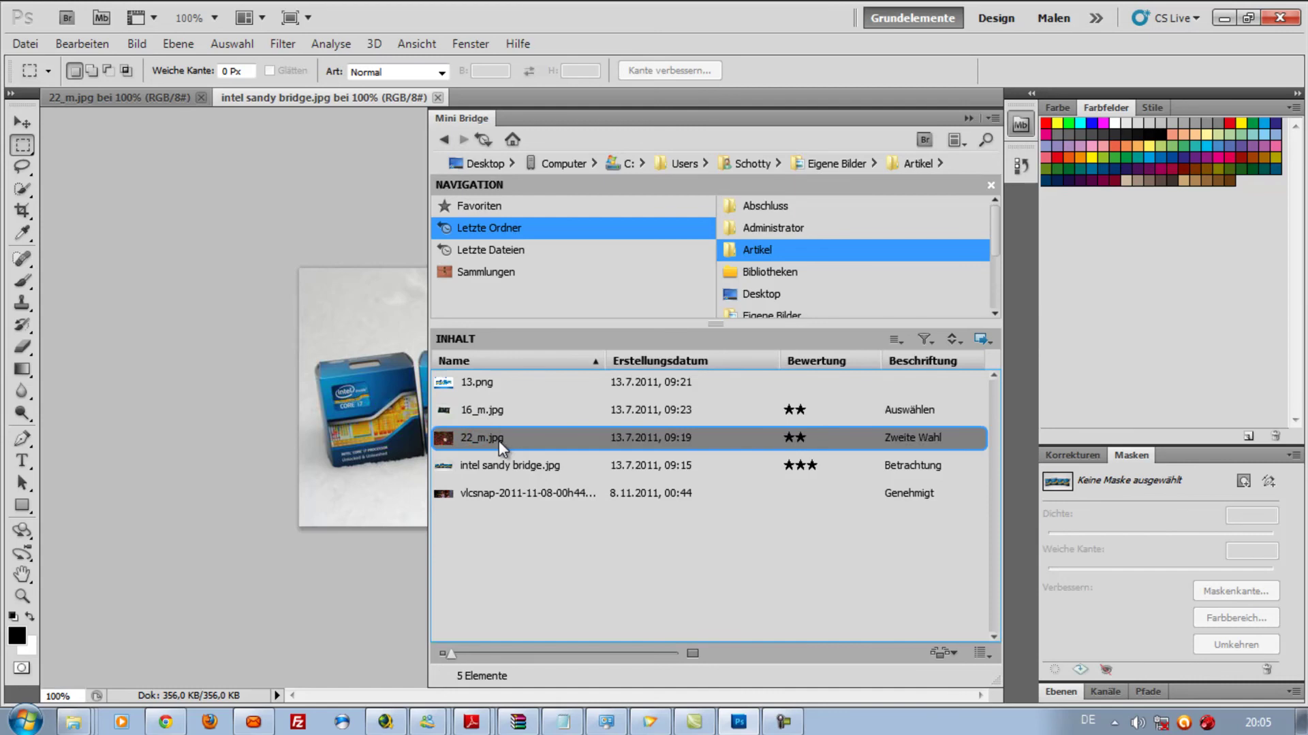
click(444, 407)
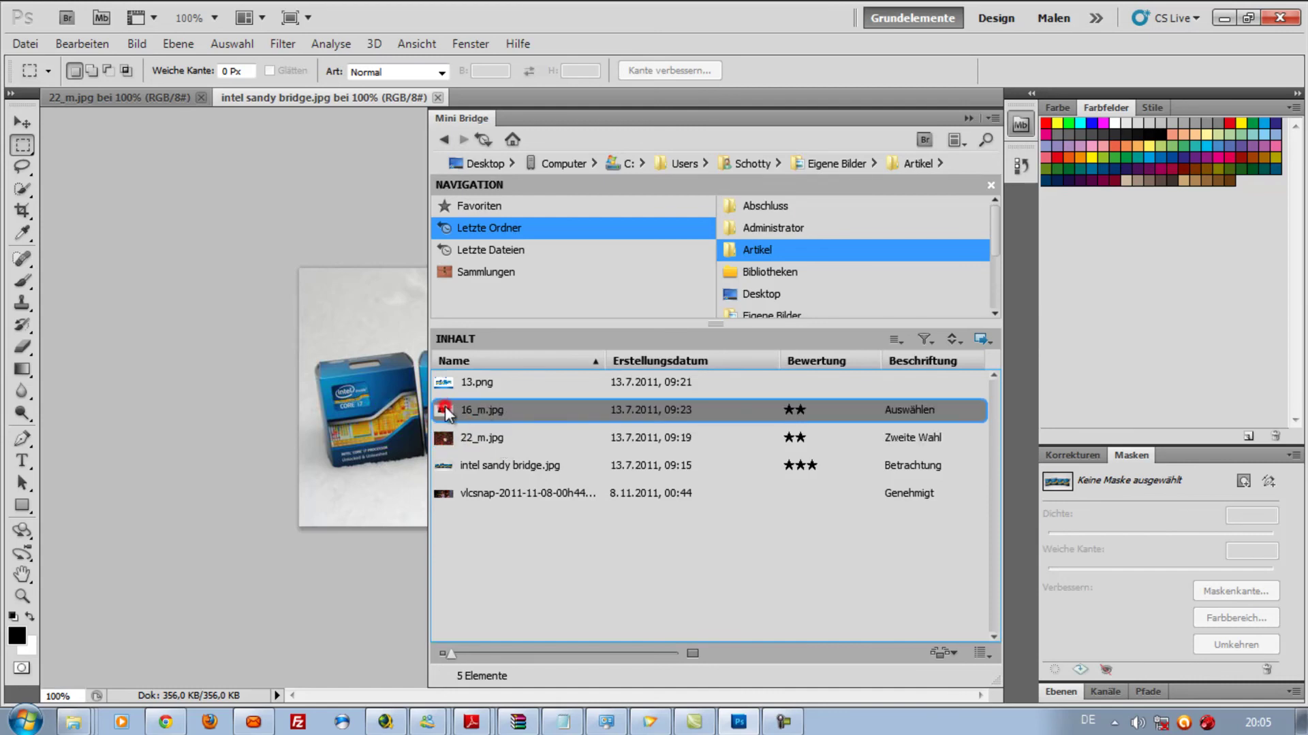
click(472, 434)
right_click(472, 431)
click(456, 436)
right_click(468, 434)
click(568, 589)
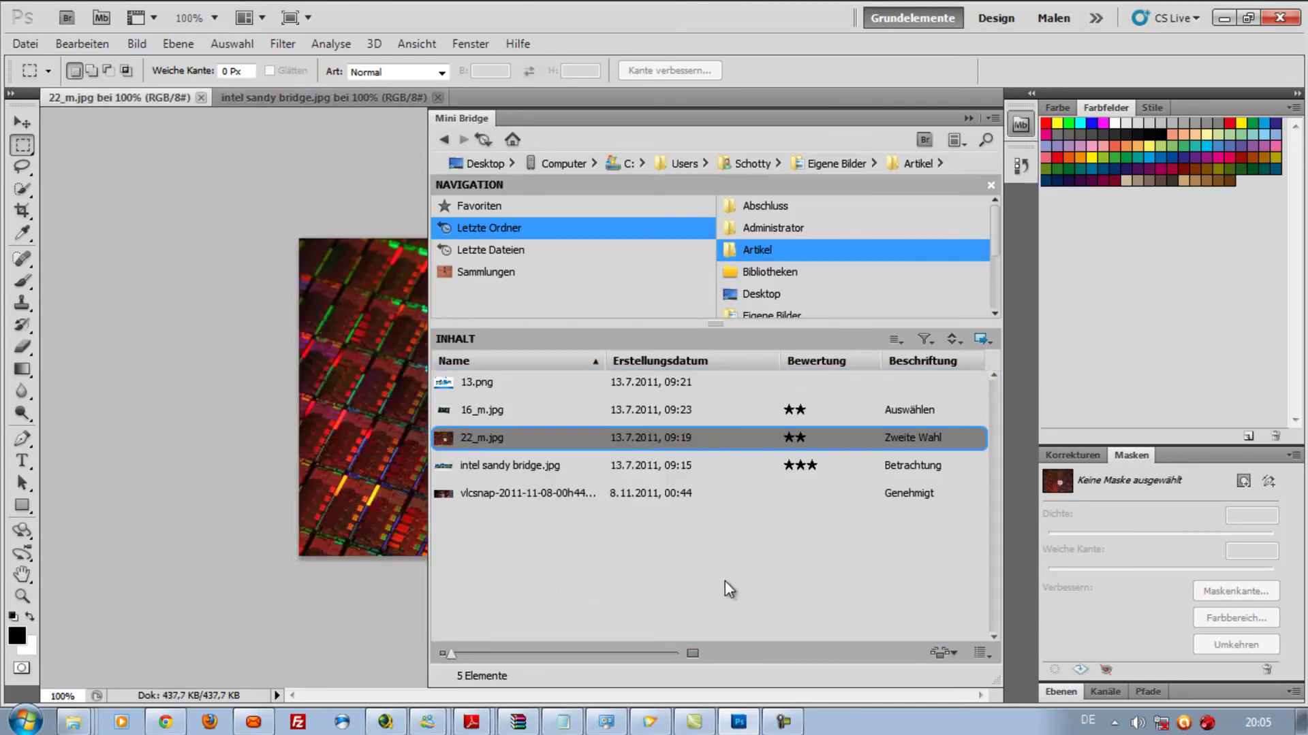
click(1020, 125)
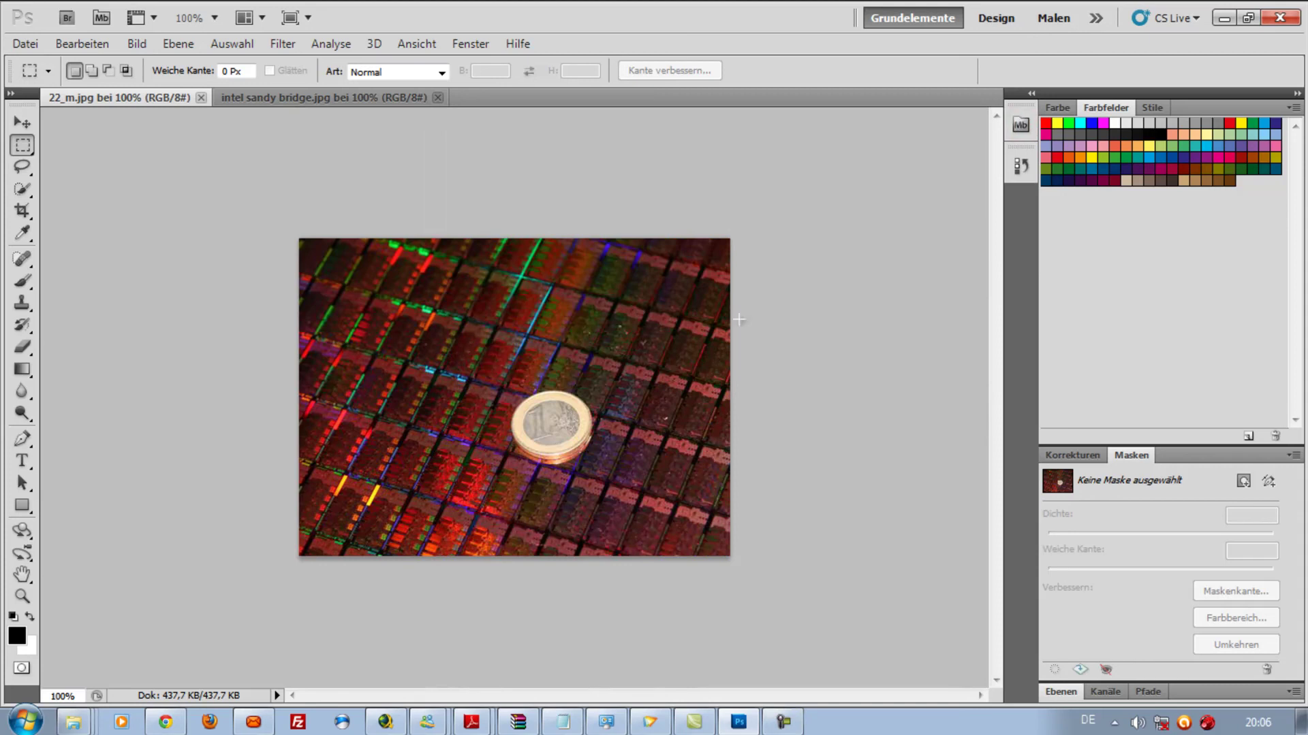
click(1020, 125)
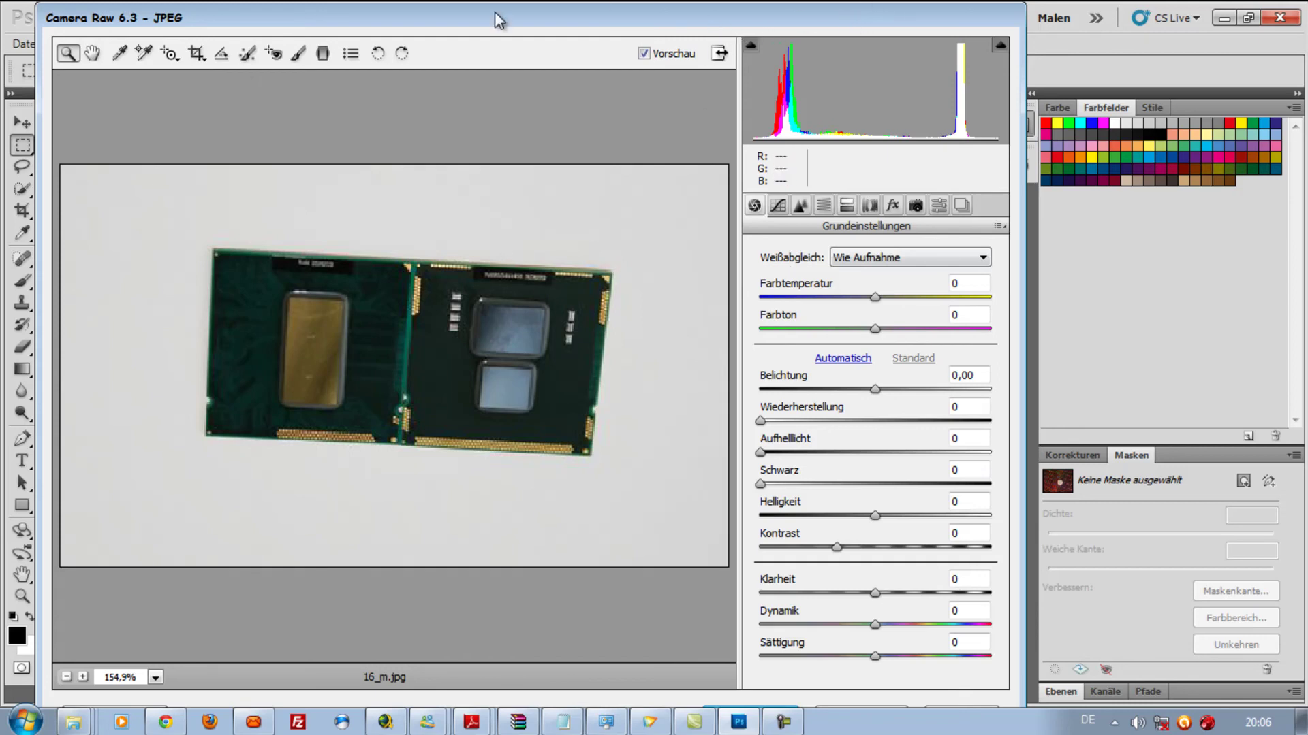
Drag the Camera Raw 6.3 window slightly lower and to the right
mouse_move(696, 20)
mouse_down()
mouse_move(699, 30)
mouse_move(717, 11)
mouse_up()
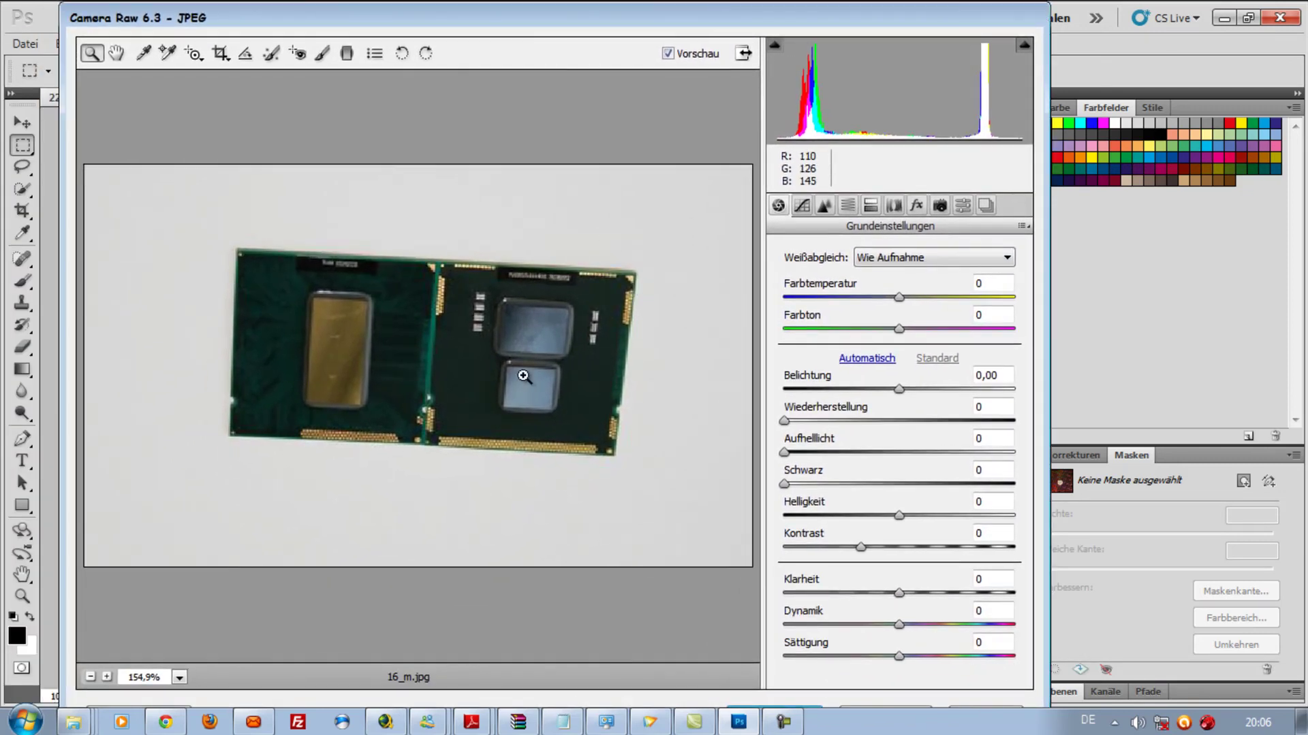